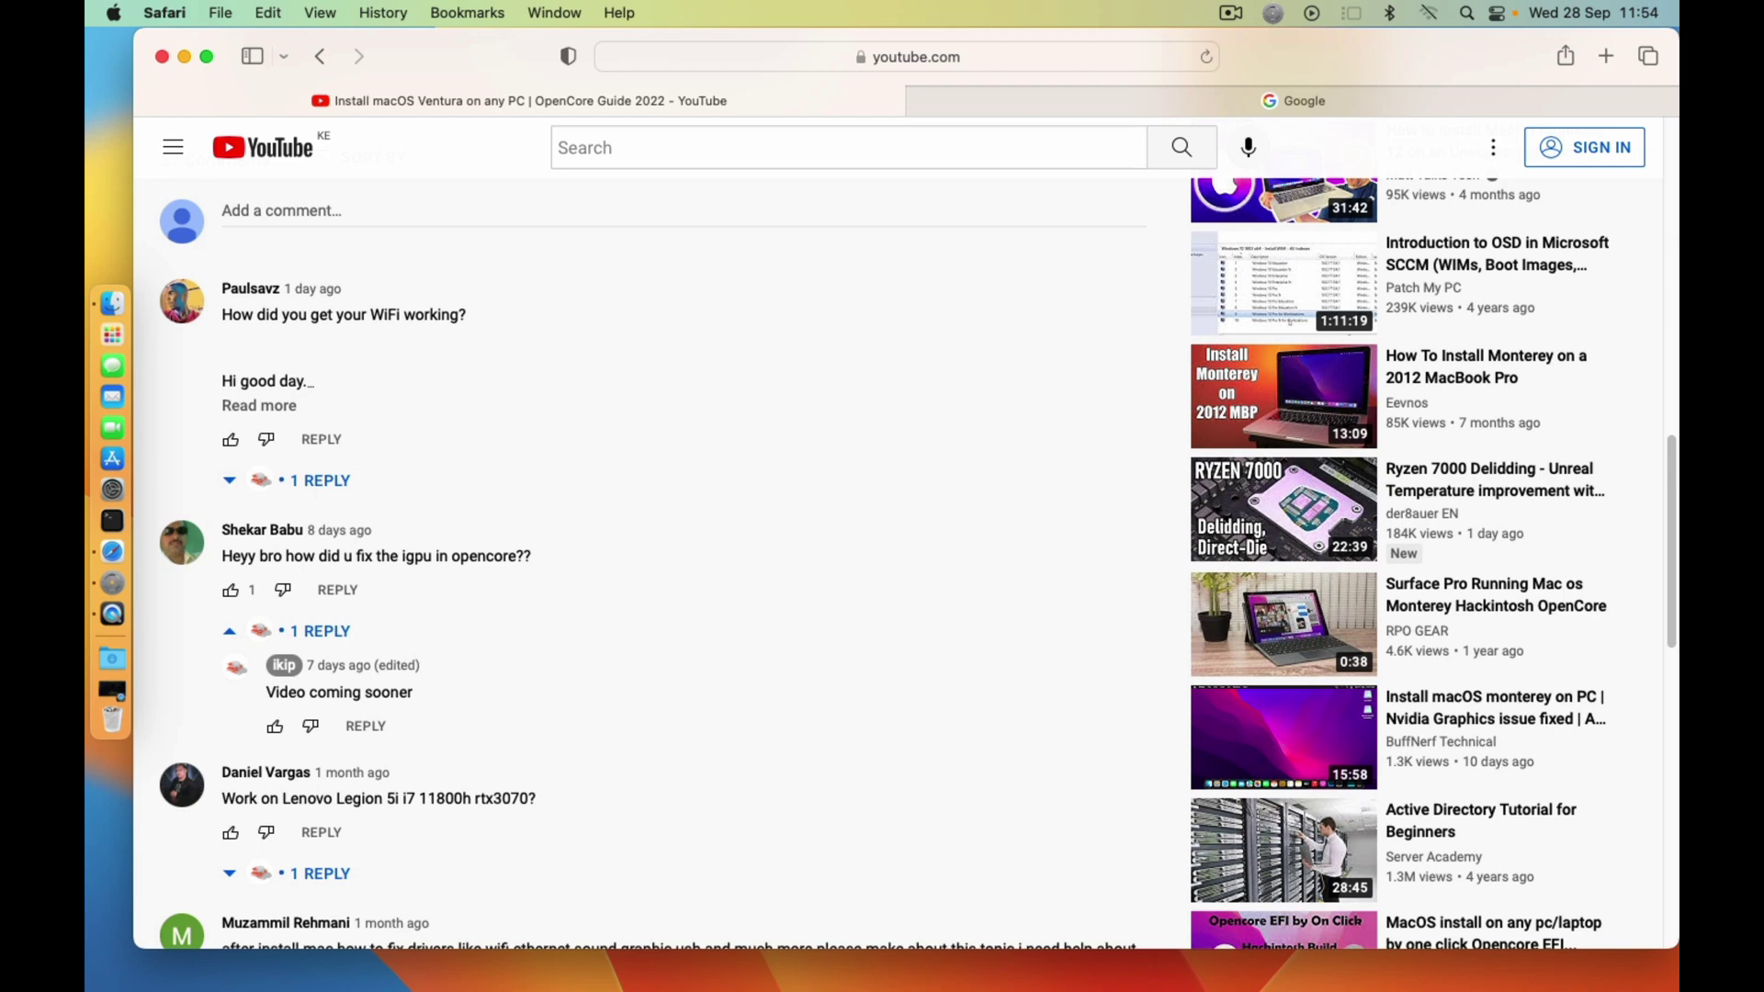
# Step: Highlight the viewer comment asking how the iGPU was fixed in OpenCore
pyautogui.moveTo(222, 556); pyautogui.dragTo(531, 556)
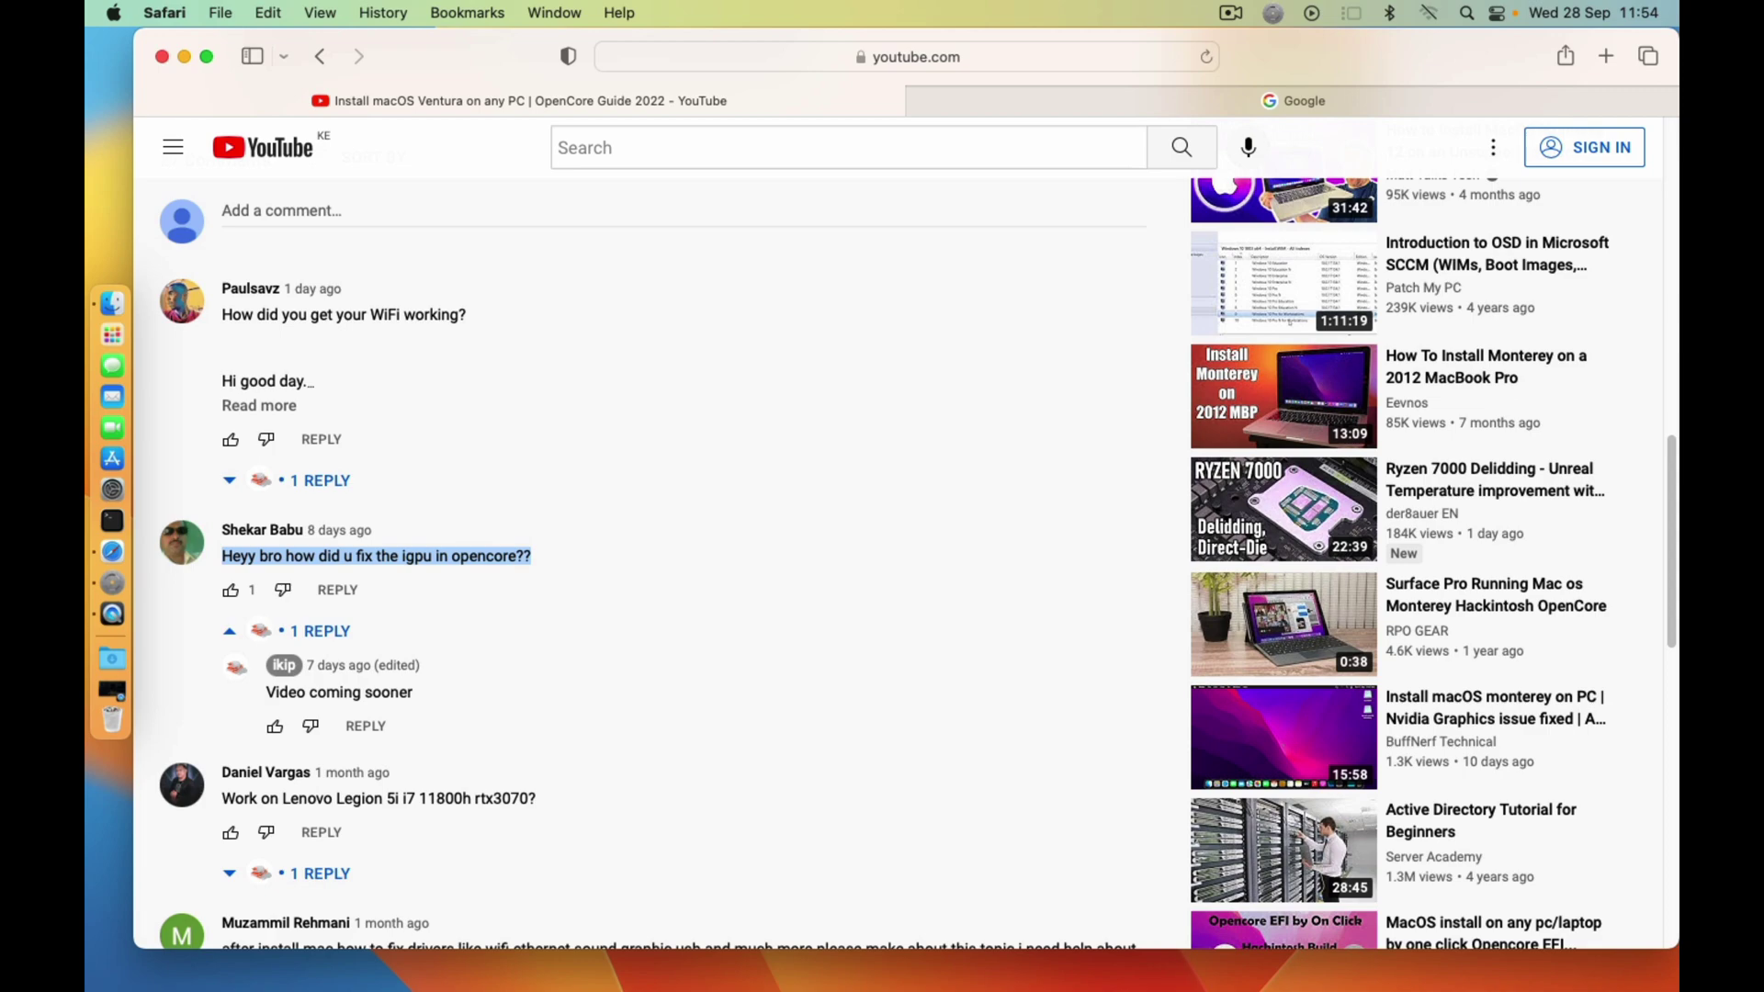
pyautogui.scroll(10, 662, 551)
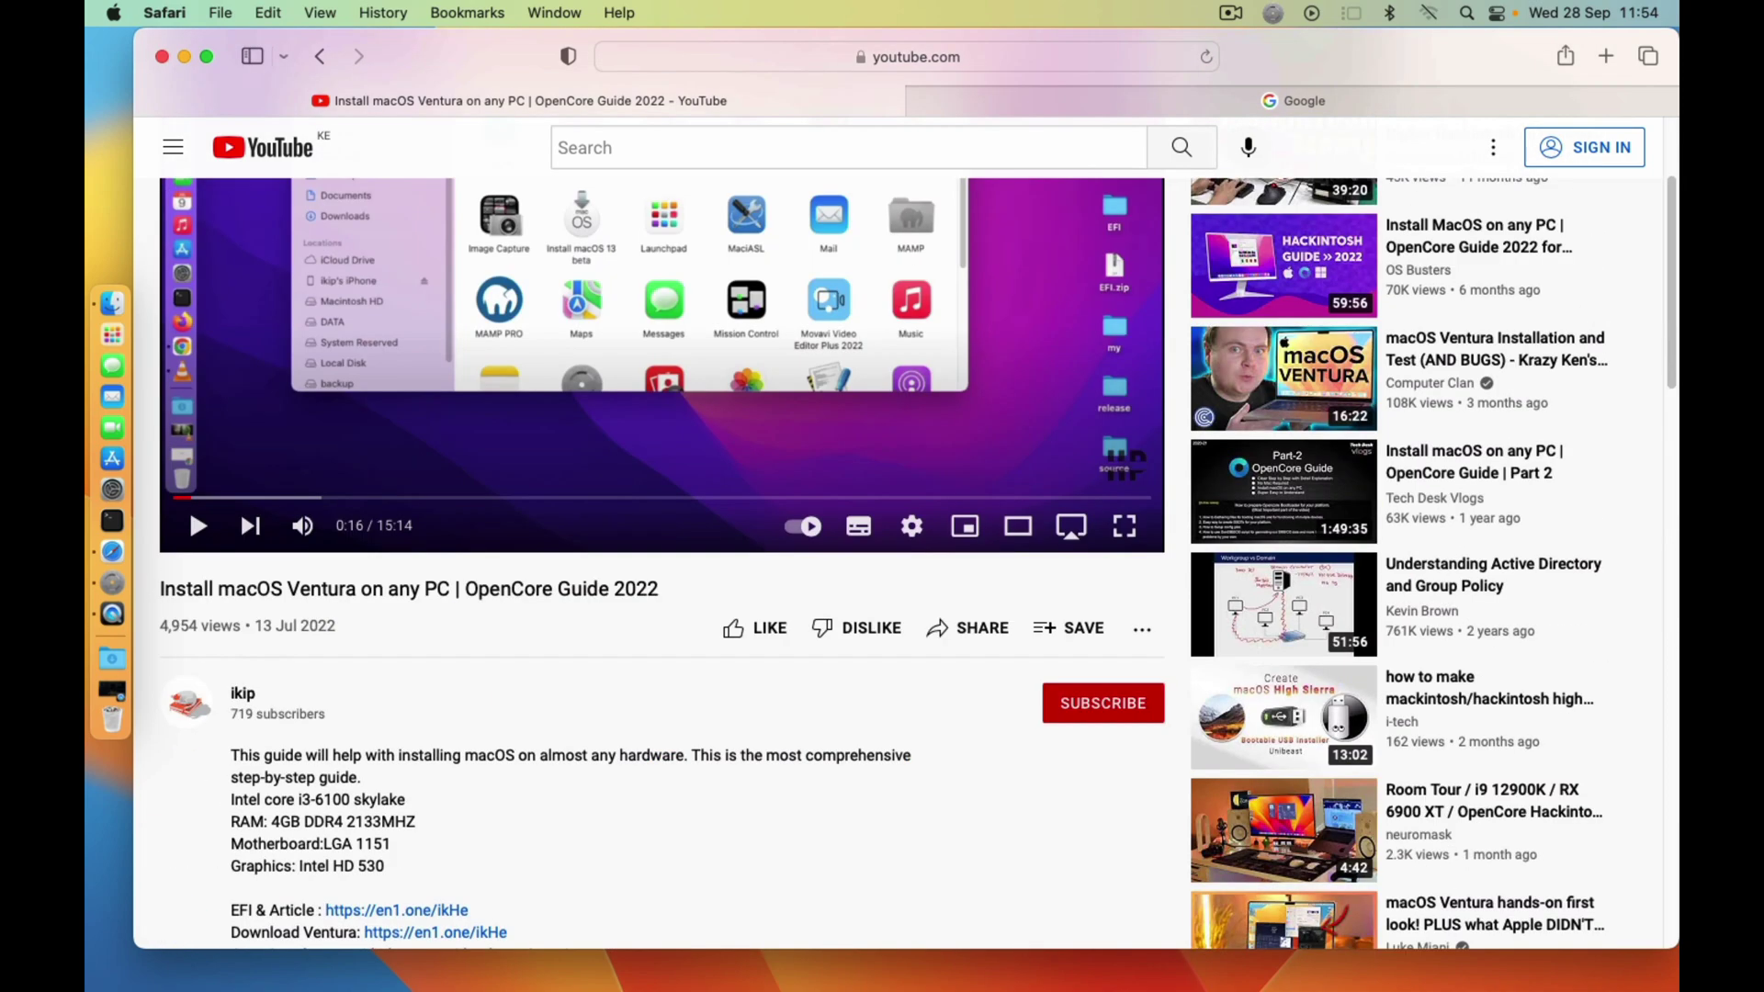
pyautogui.scroll(-15, 661, 552)
pyautogui.scroll(1, 882, 551)
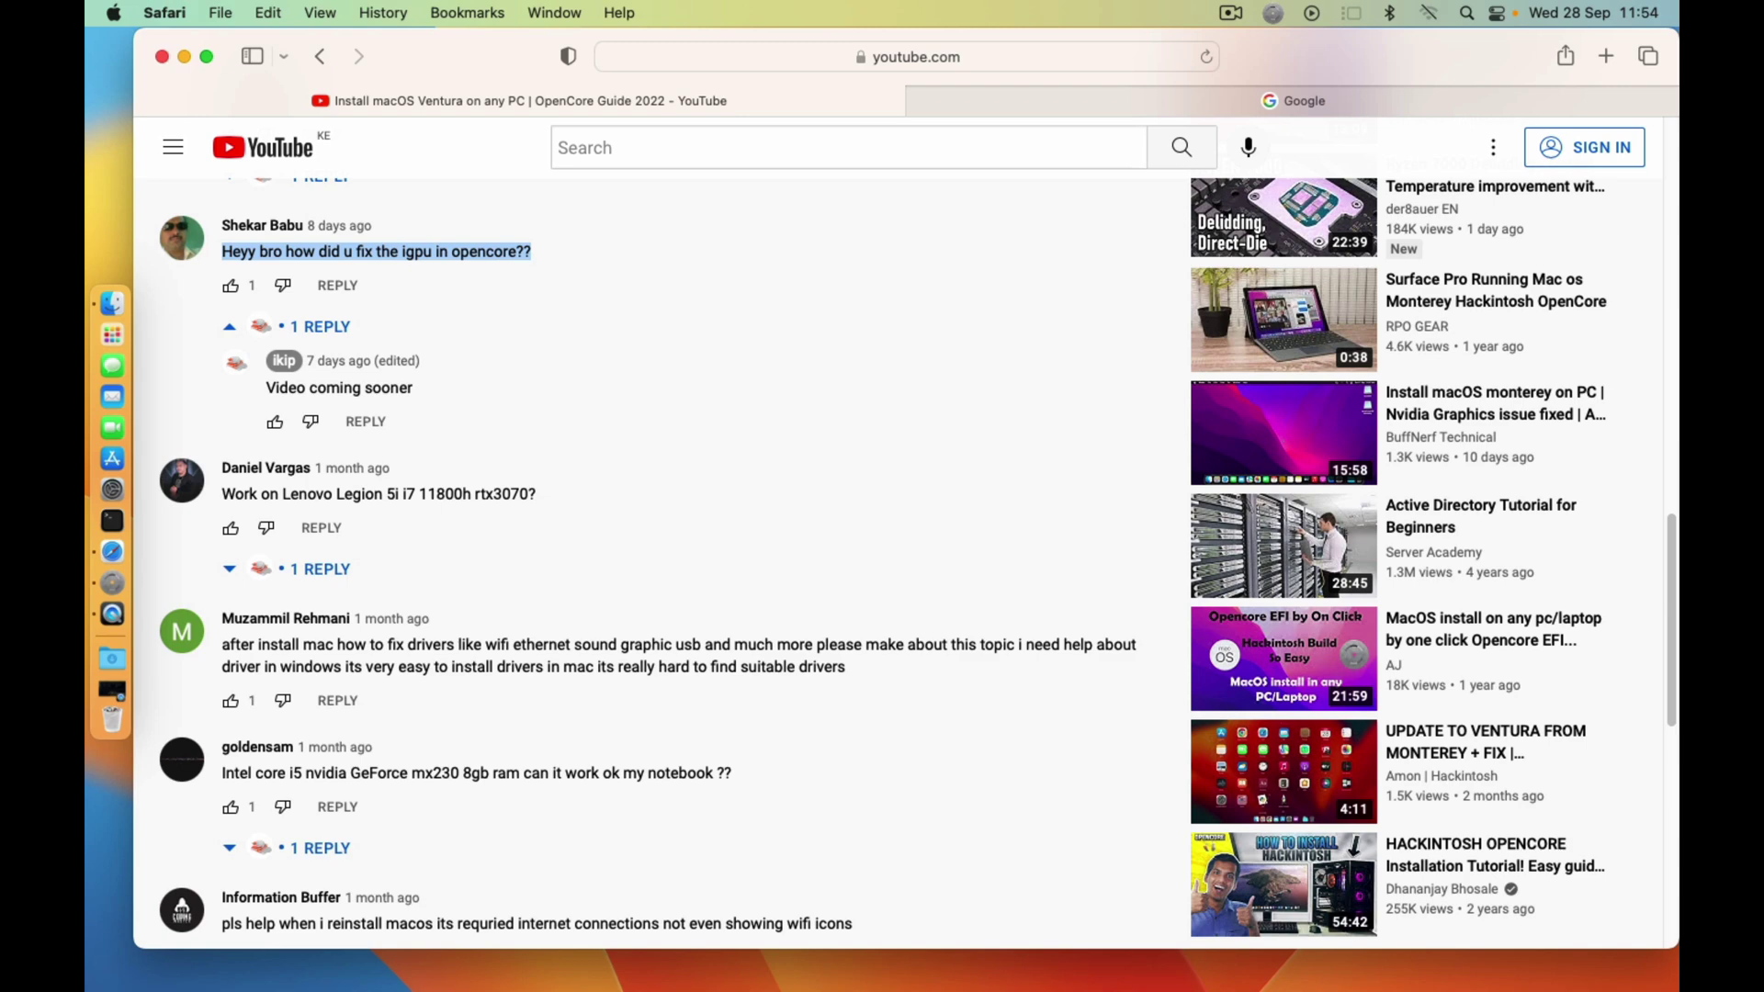
pyautogui.moveTo(535, 252); pyautogui.dragTo(343, 252)
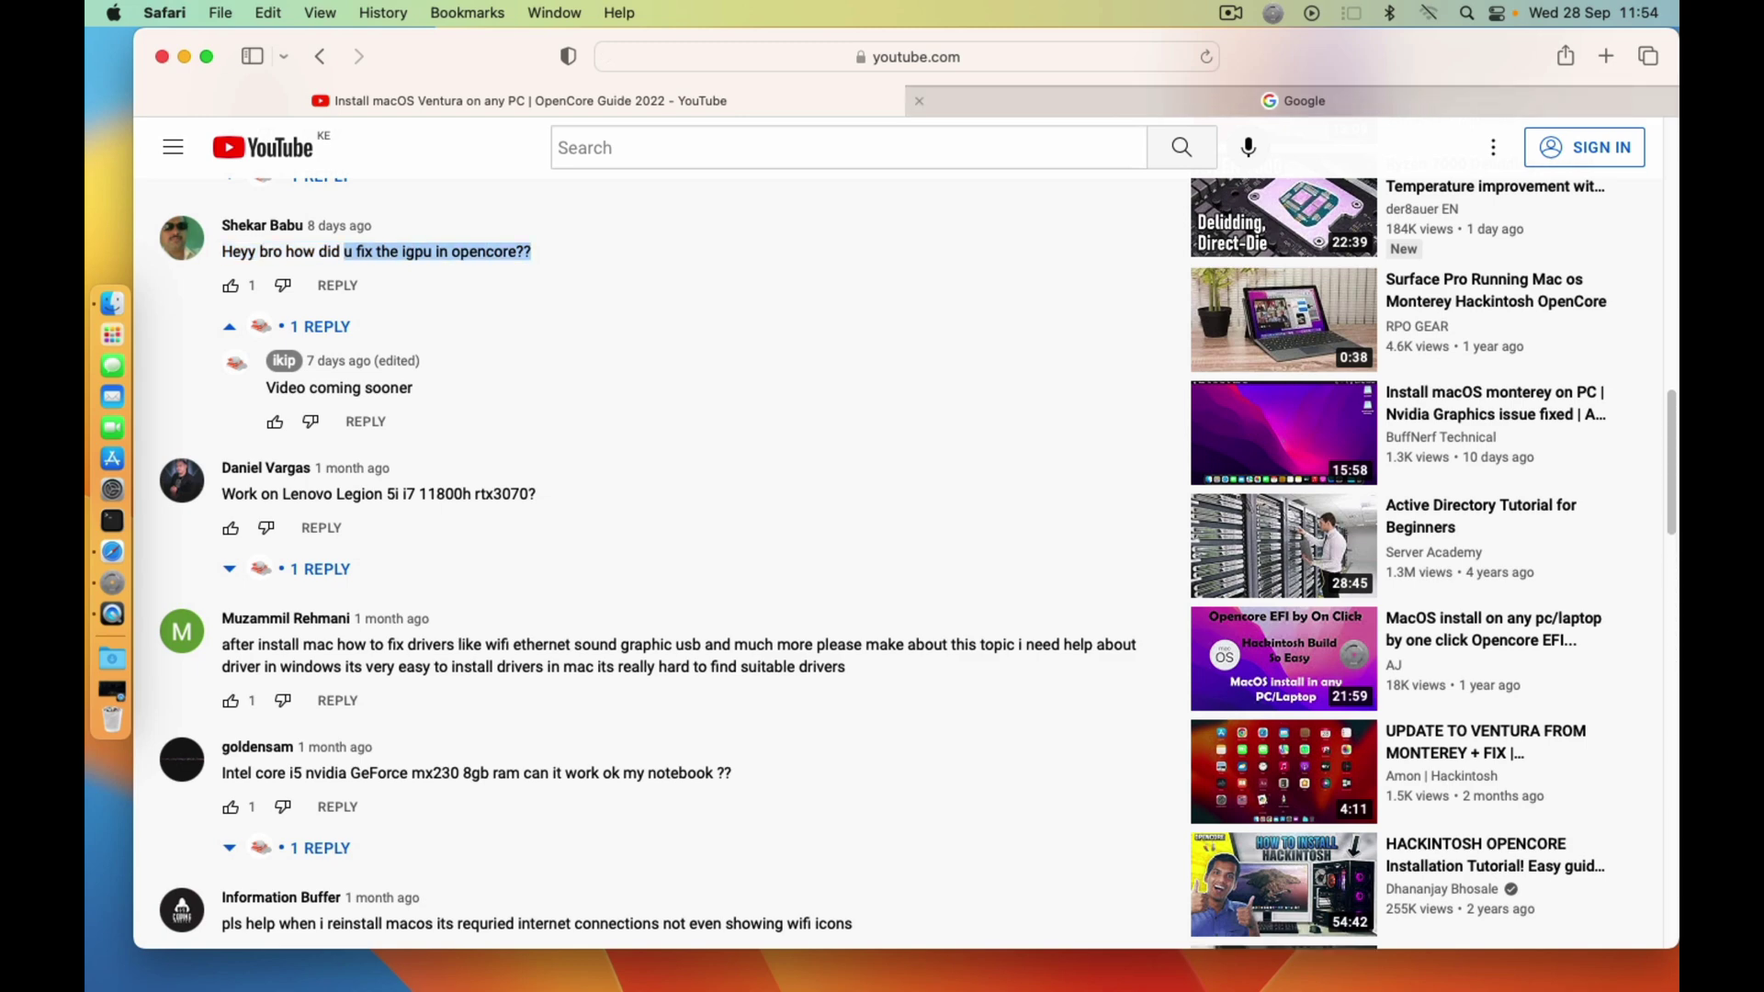
pyautogui.click(1158, 101)
pyautogui.click(726, 101)
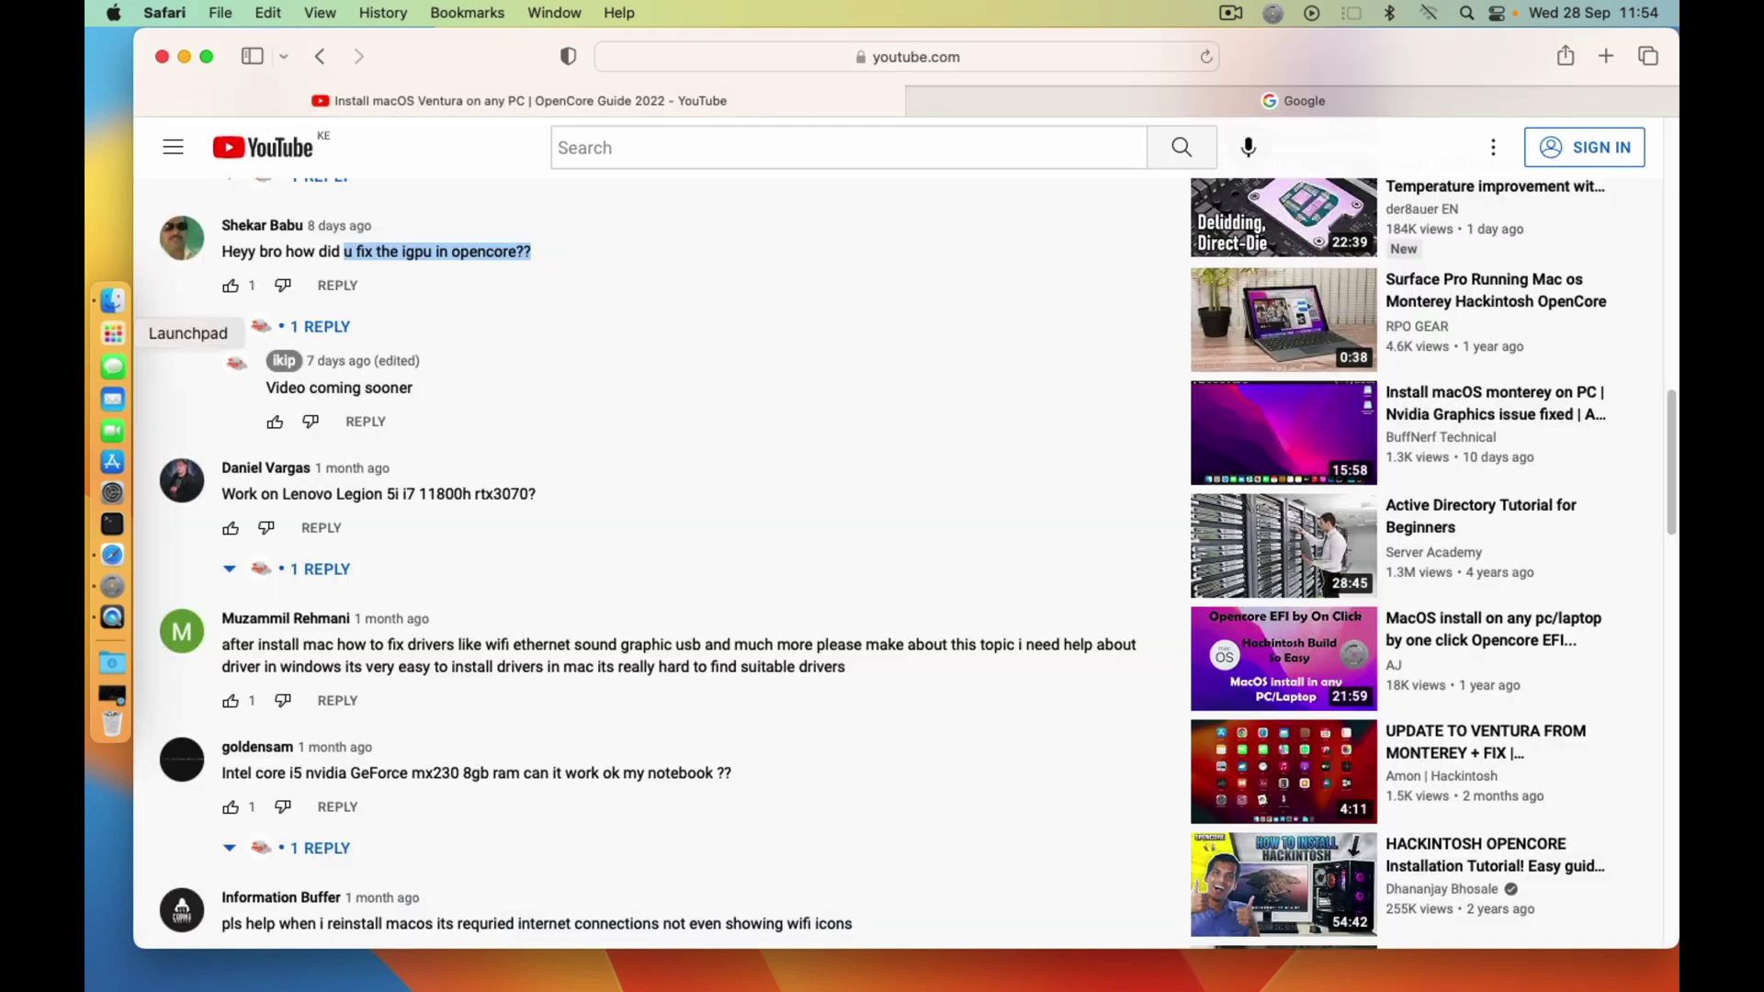
# Step: Launch Hackintool from the installed applications and reposition its window on the desktop
pyautogui.click(112, 334)
pyautogui.click(514, 802)
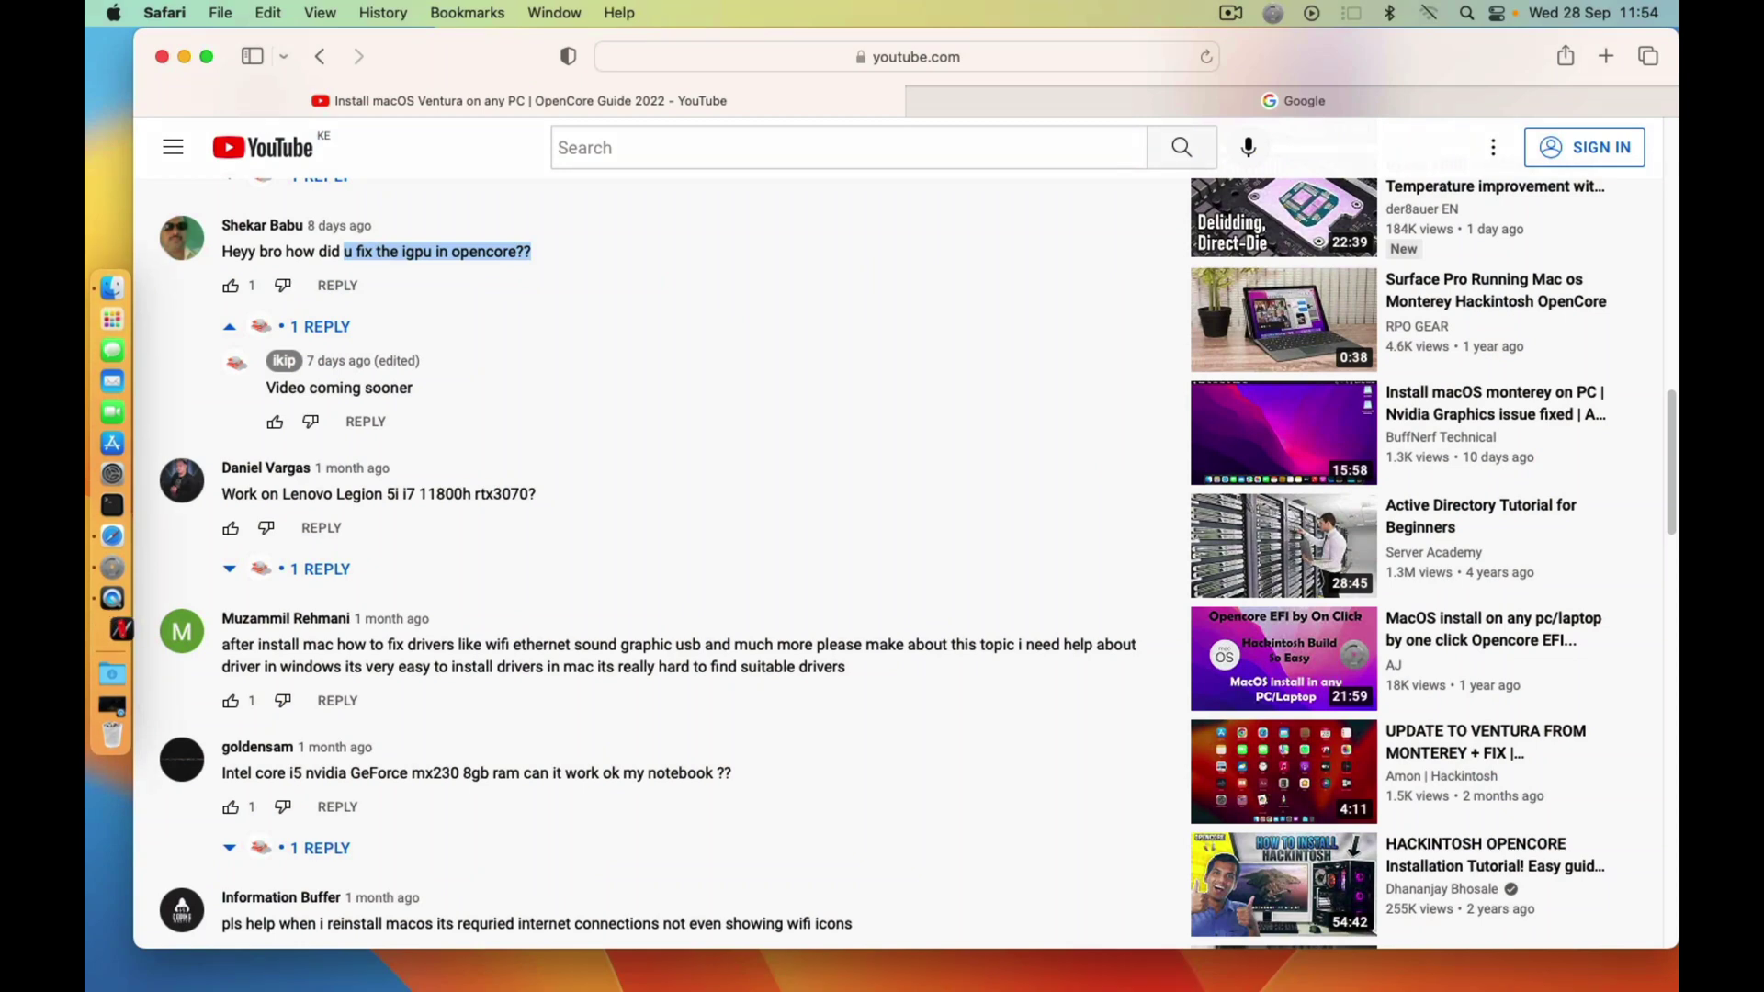
pyautogui.click(1293, 102)
pyautogui.click(520, 101)
pyautogui.click(1273, 13)
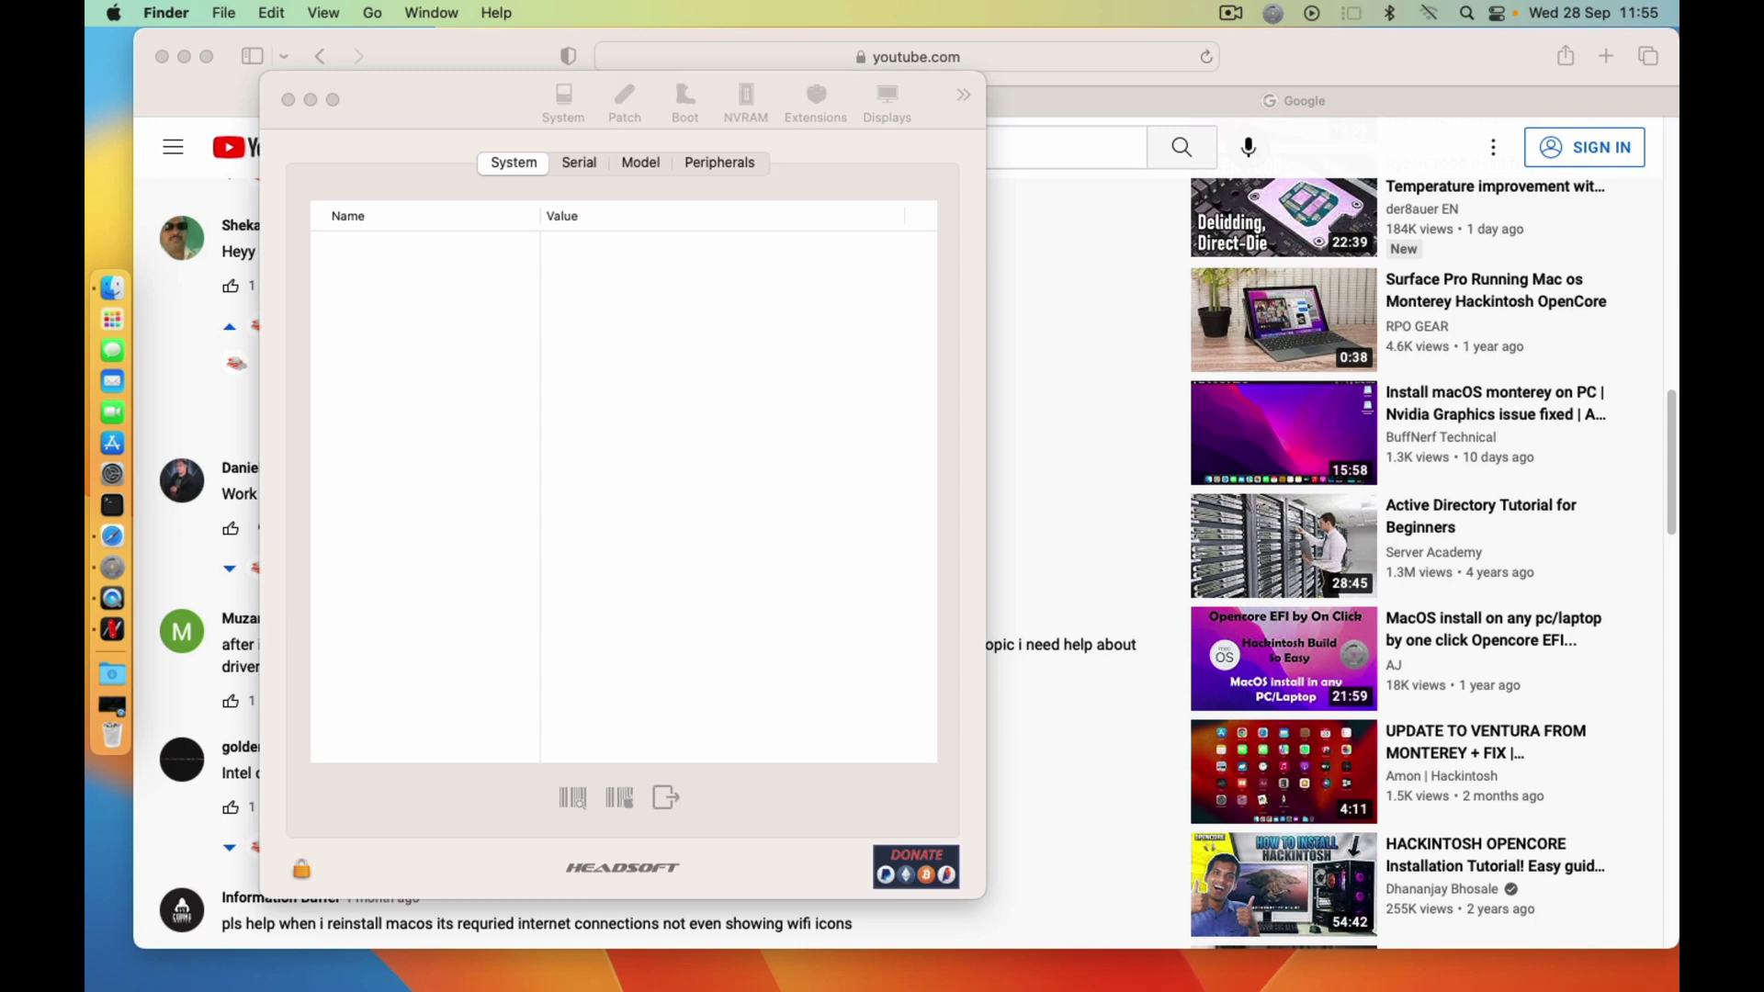
pyautogui.moveTo(432, 100); pyautogui.dragTo(709, 76)
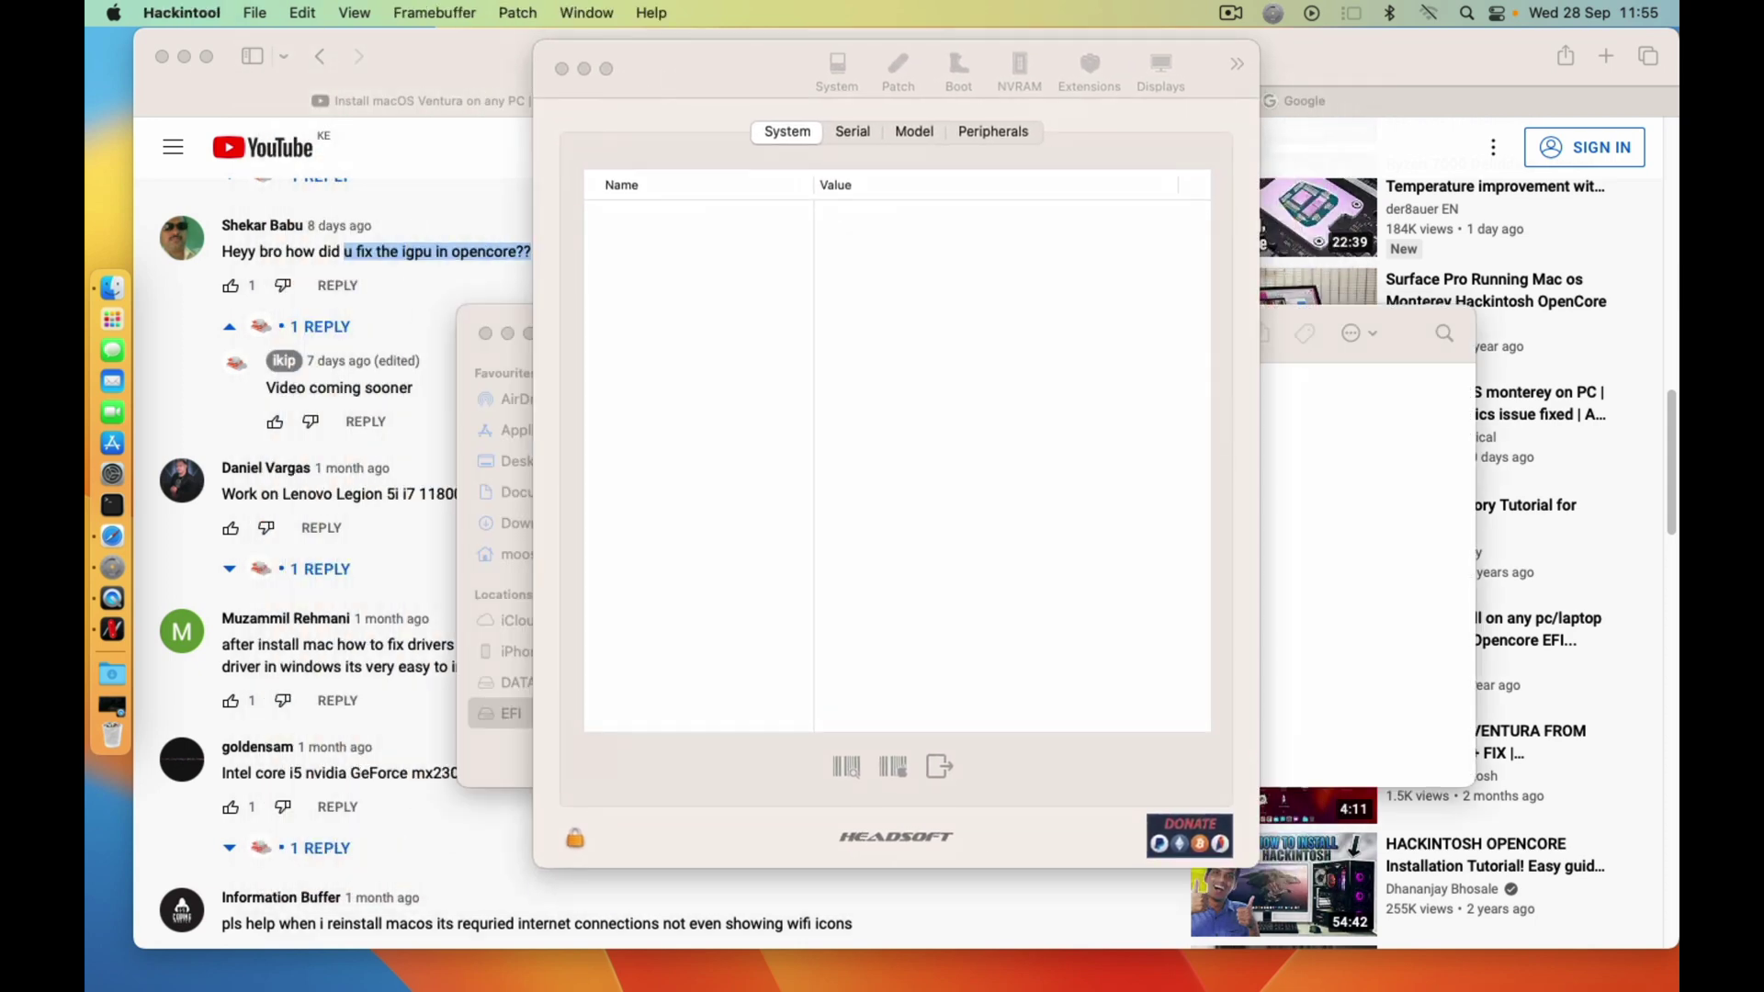
# Step: Switch to Finder and open the EFI folder on the EFI partition
pyautogui.moveTo(1408, 332); pyautogui.dragTo(1321, 319)
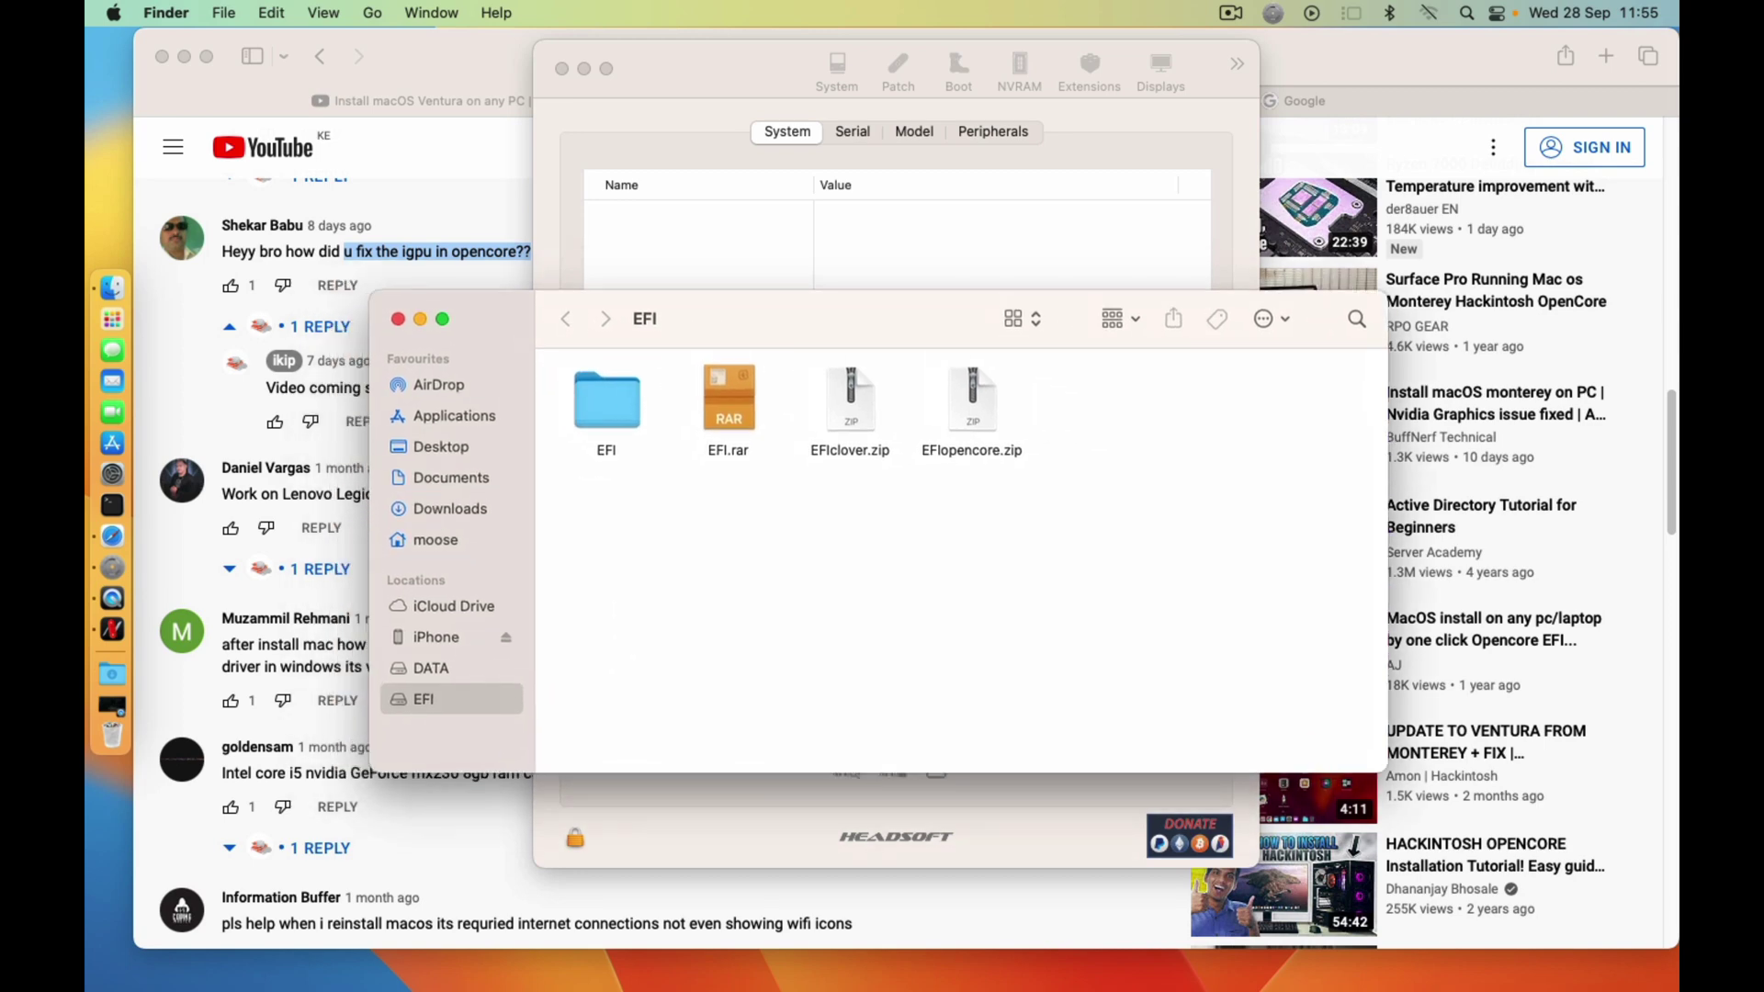
pyautogui.doubleClick(606, 402)
pyautogui.moveTo(791, 319); pyautogui.dragTo(854, 307)
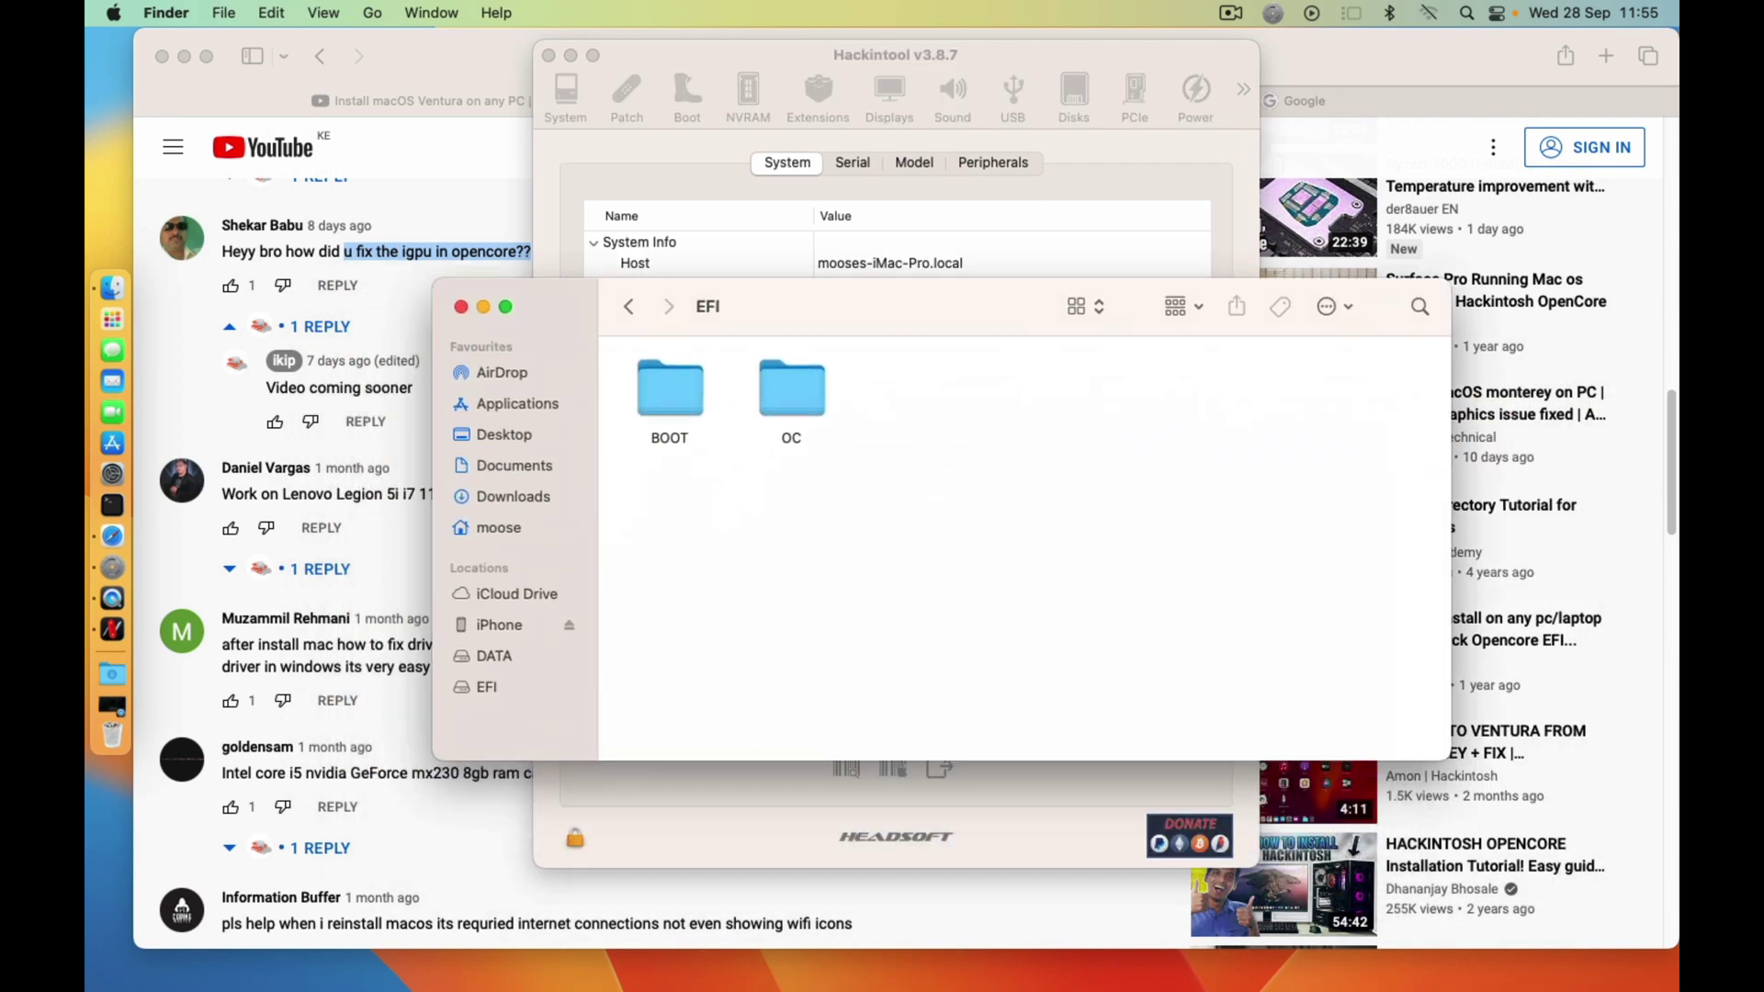
# Step: Show the NVRAM variables in Hackintool and minimise the Finder and Safari windows
pyautogui.click(748, 97)
pyautogui.click(483, 307)
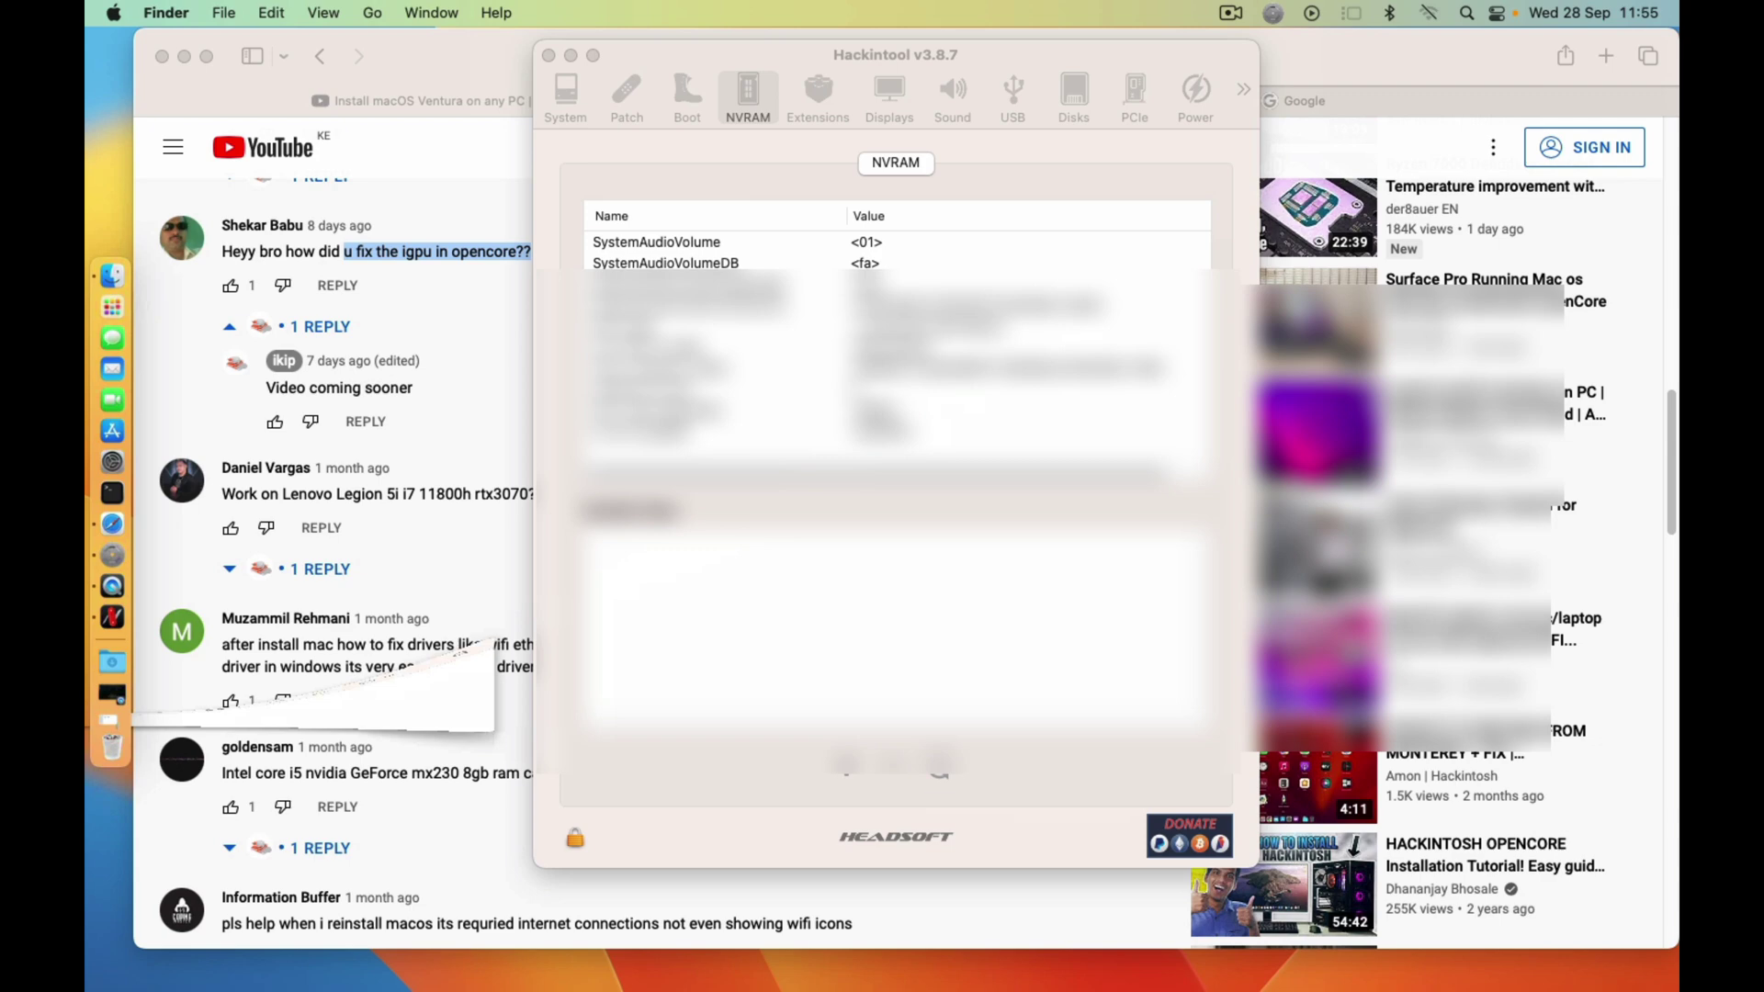
pyautogui.press('super+n')
pyautogui.click(453, 301)
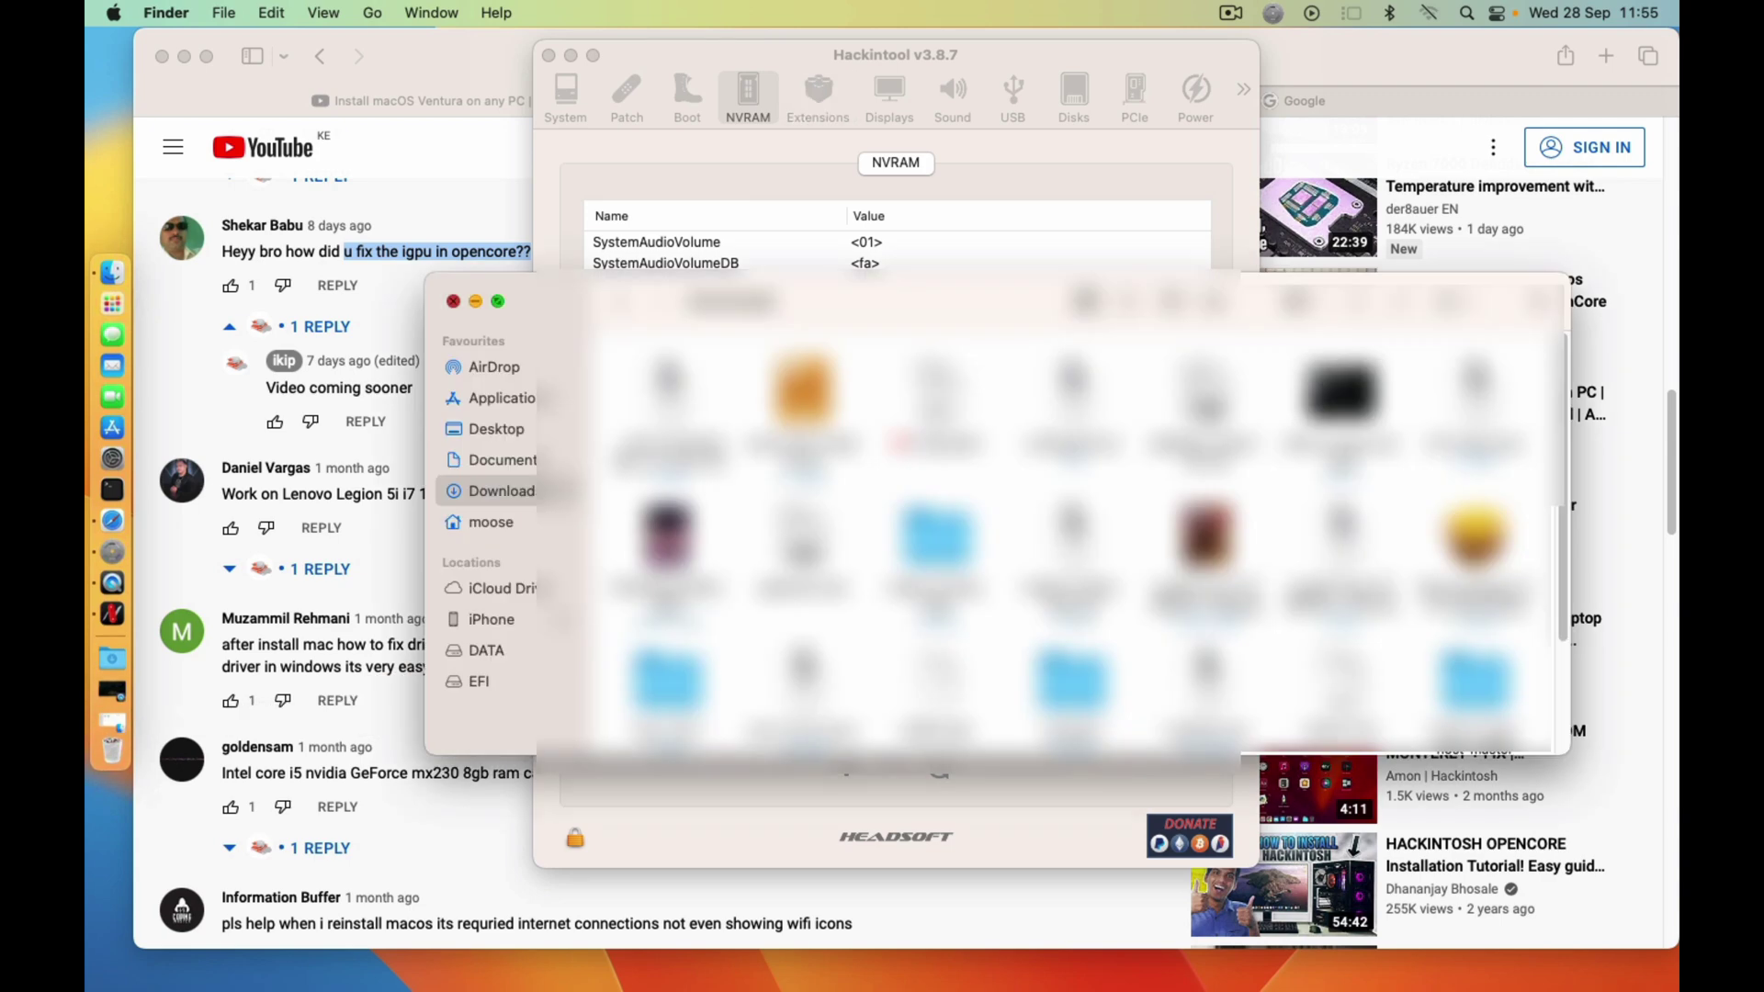
pyautogui.moveTo(735, 55); pyautogui.dragTo(832, 105)
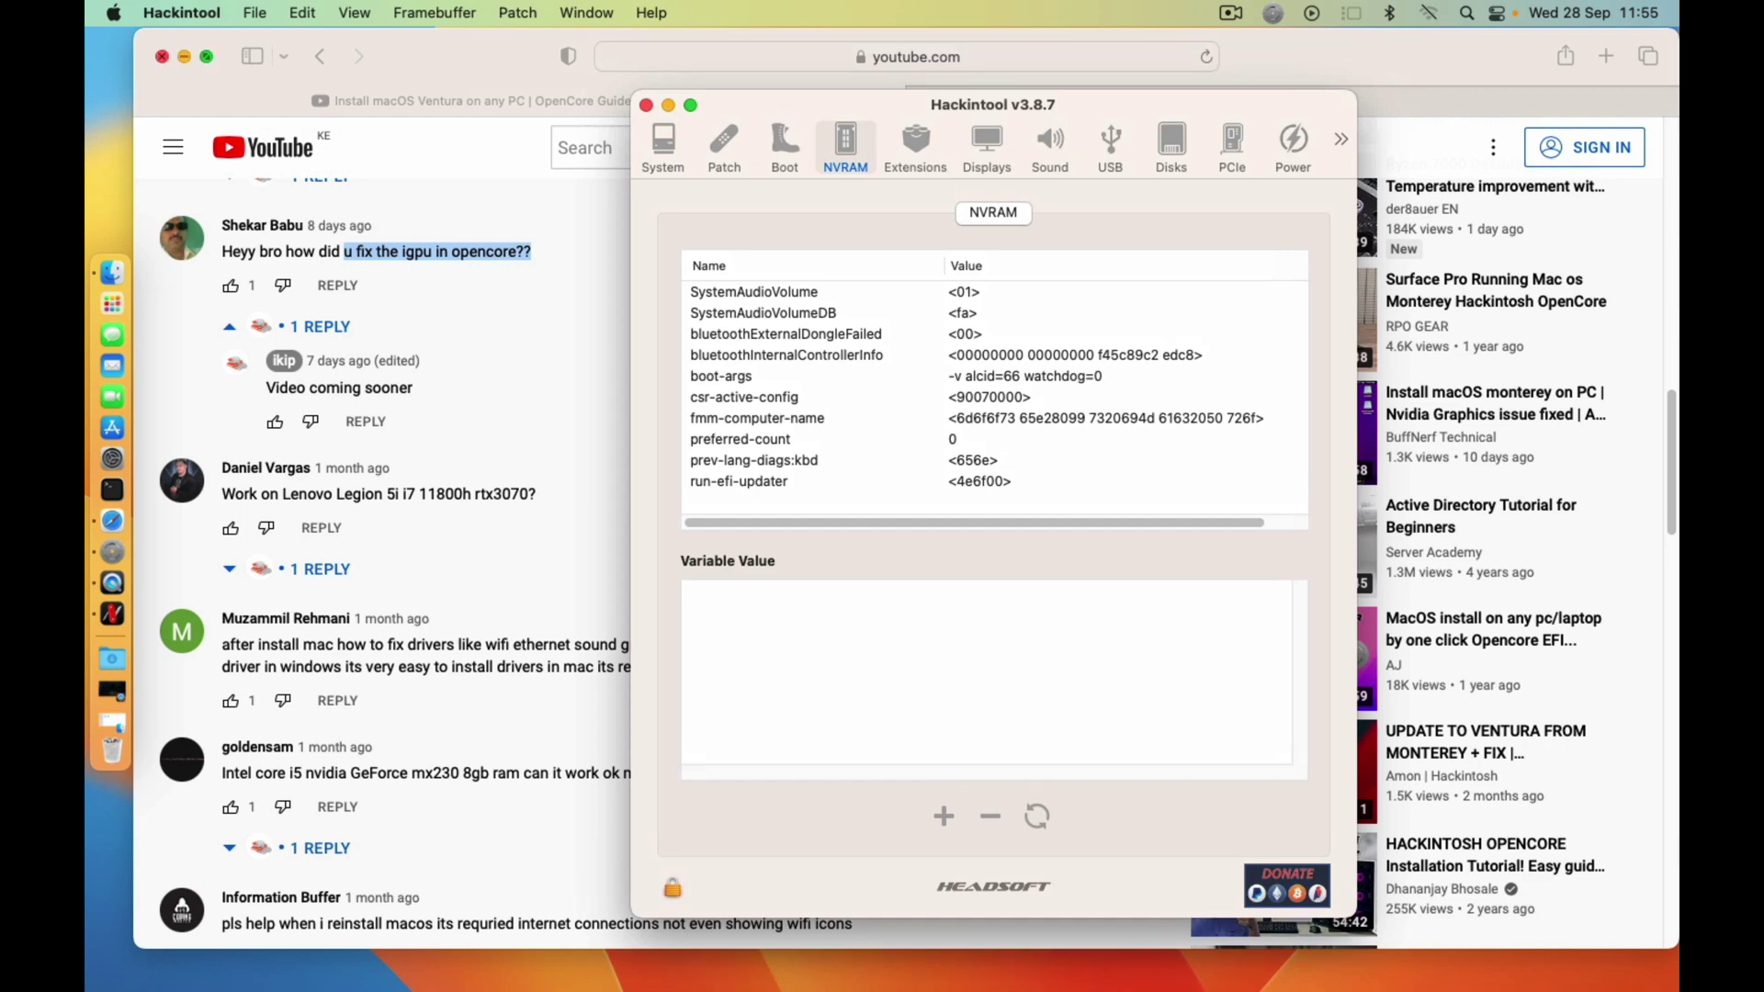
pyautogui.click(184, 56)
pyautogui.moveTo(781, 104); pyautogui.dragTo(791, 94)
pyautogui.moveTo(1002, 93); pyautogui.dragTo(1002, 87)
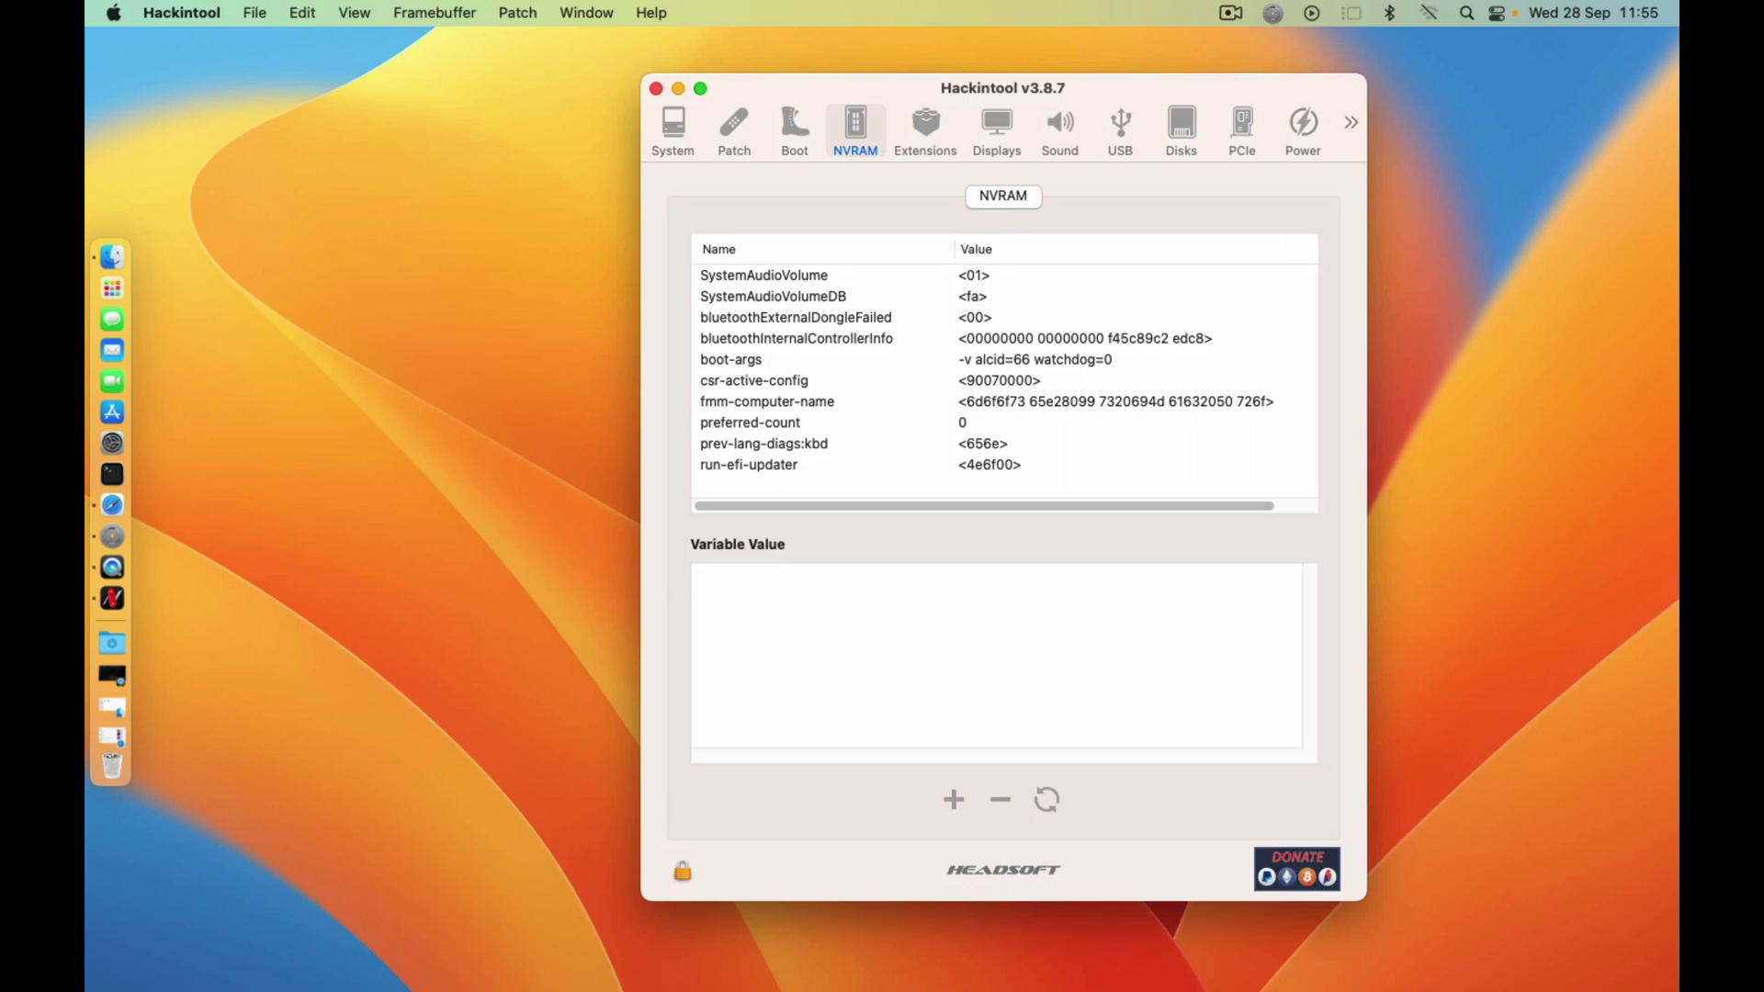
# Step: Open the framebuffer patch information and compare Ivy Bridge and Skylake as the Intel generation before selecting Kaby Lake again
pyautogui.click(734, 131)
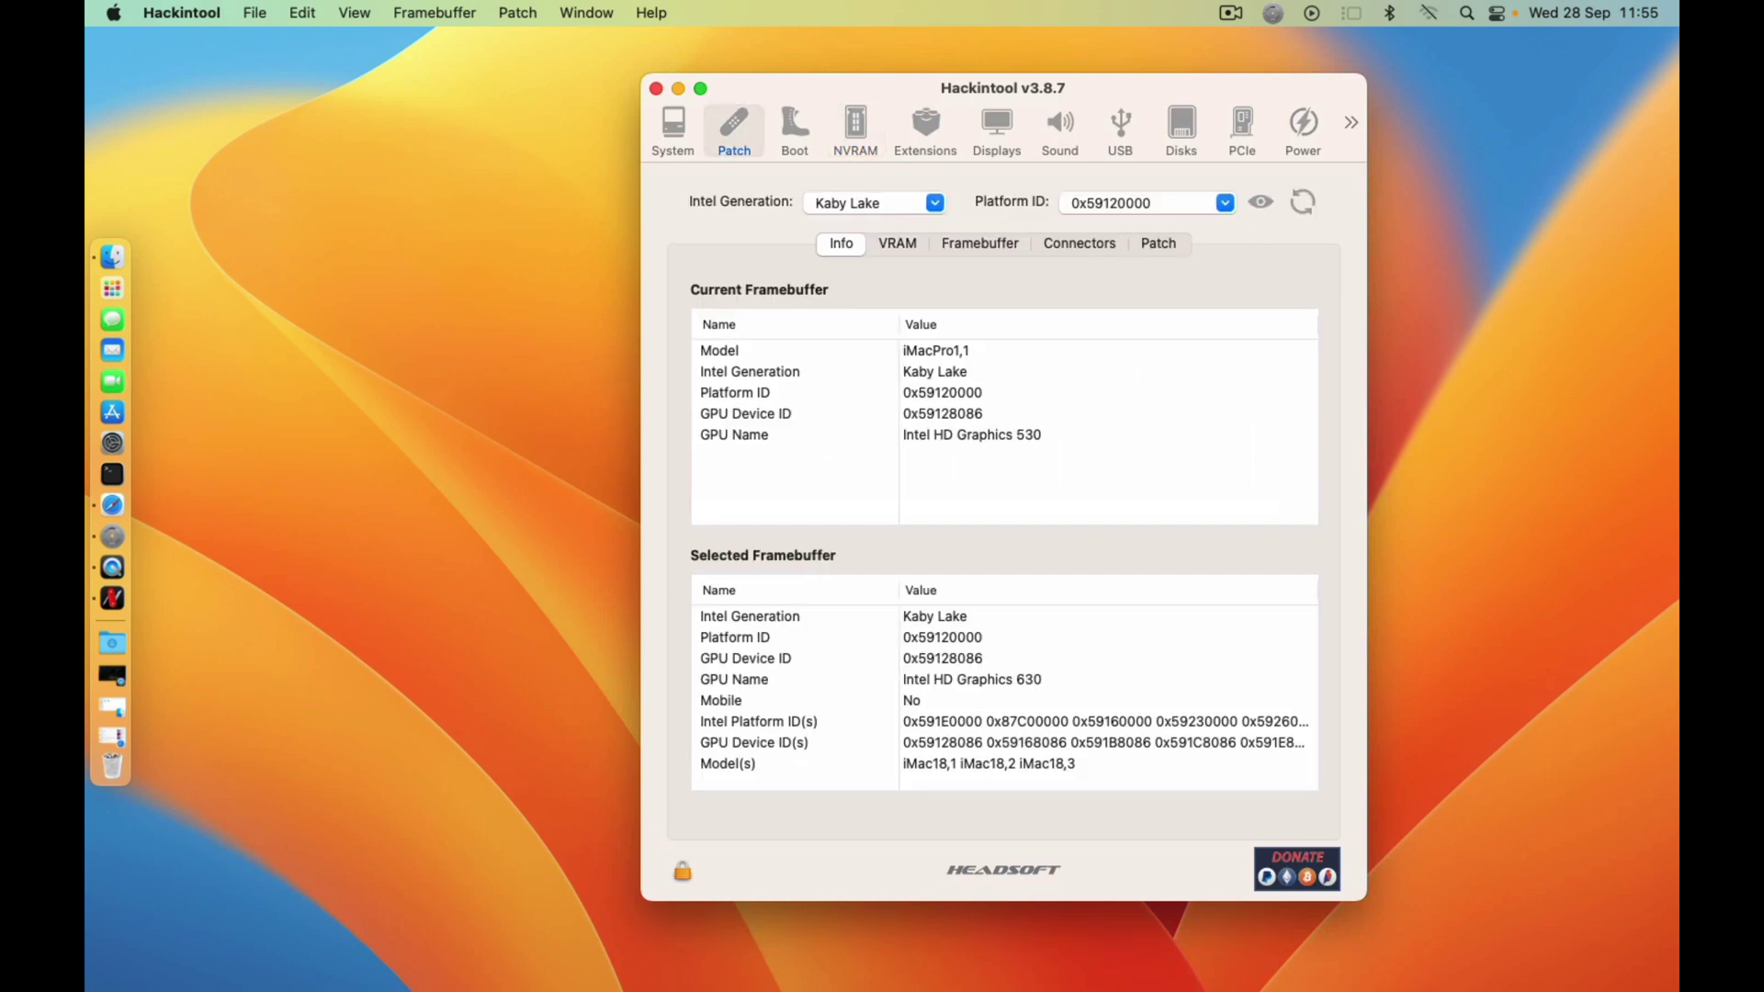
pyautogui.moveTo(889, 89); pyautogui.dragTo(673, 75)
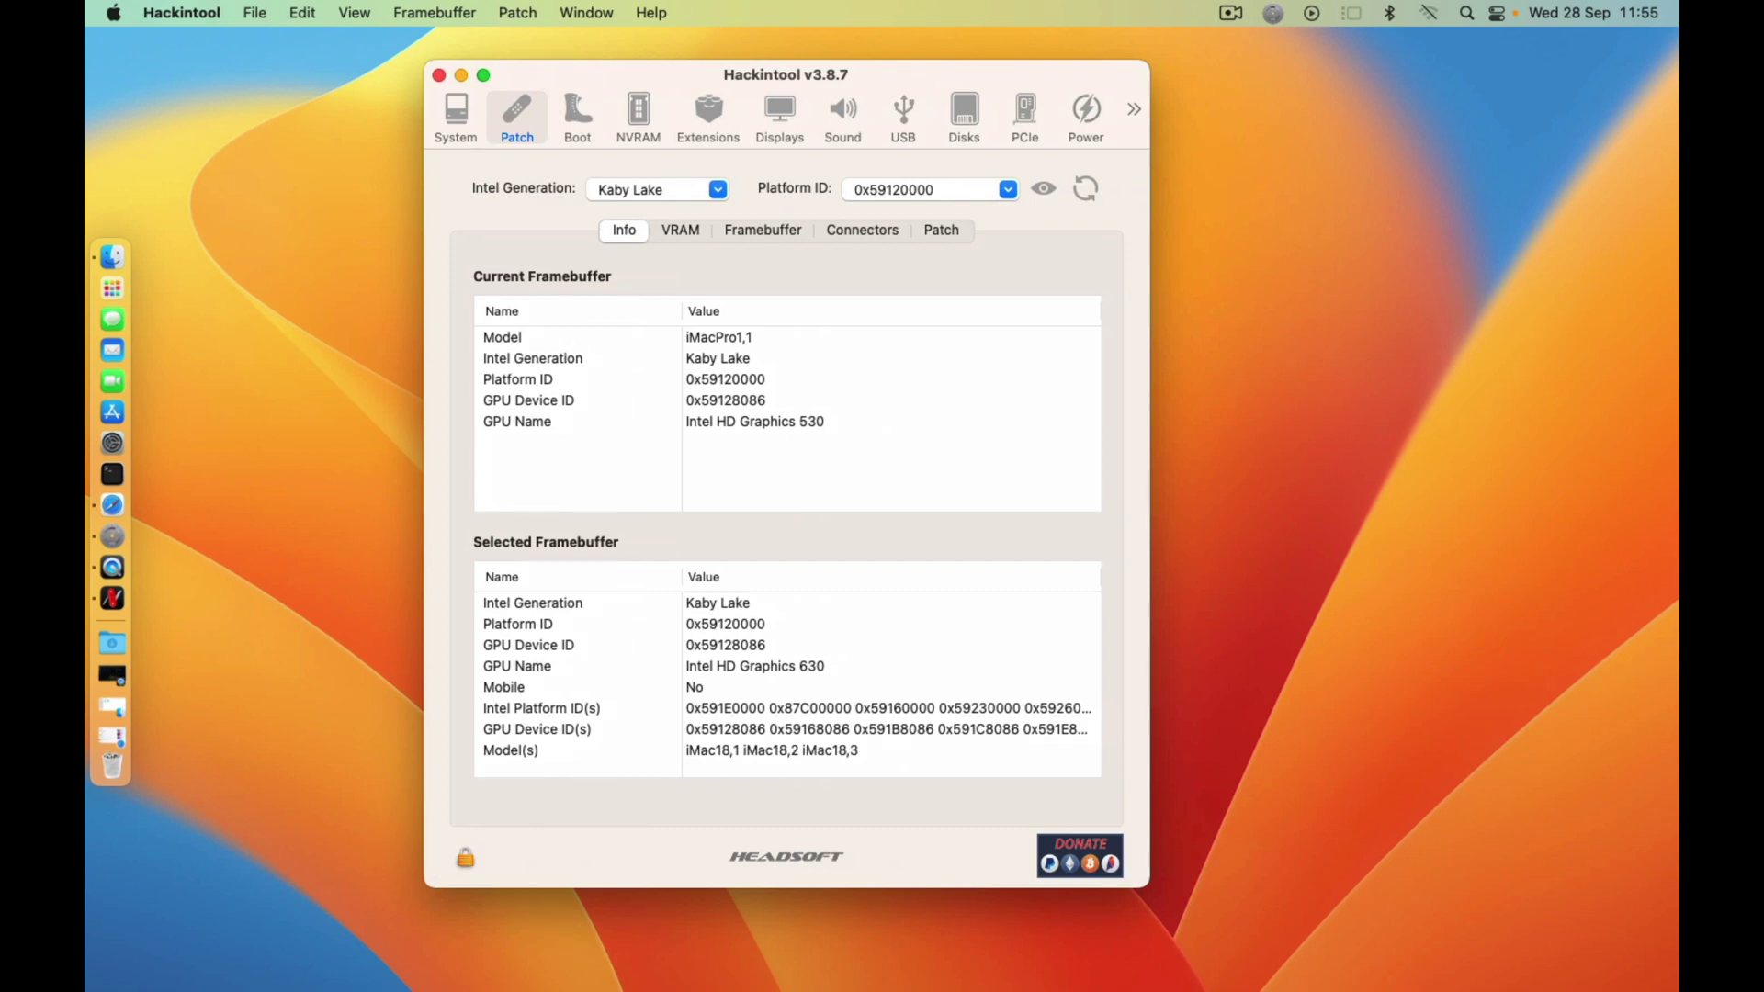
pyautogui.click(717, 190)
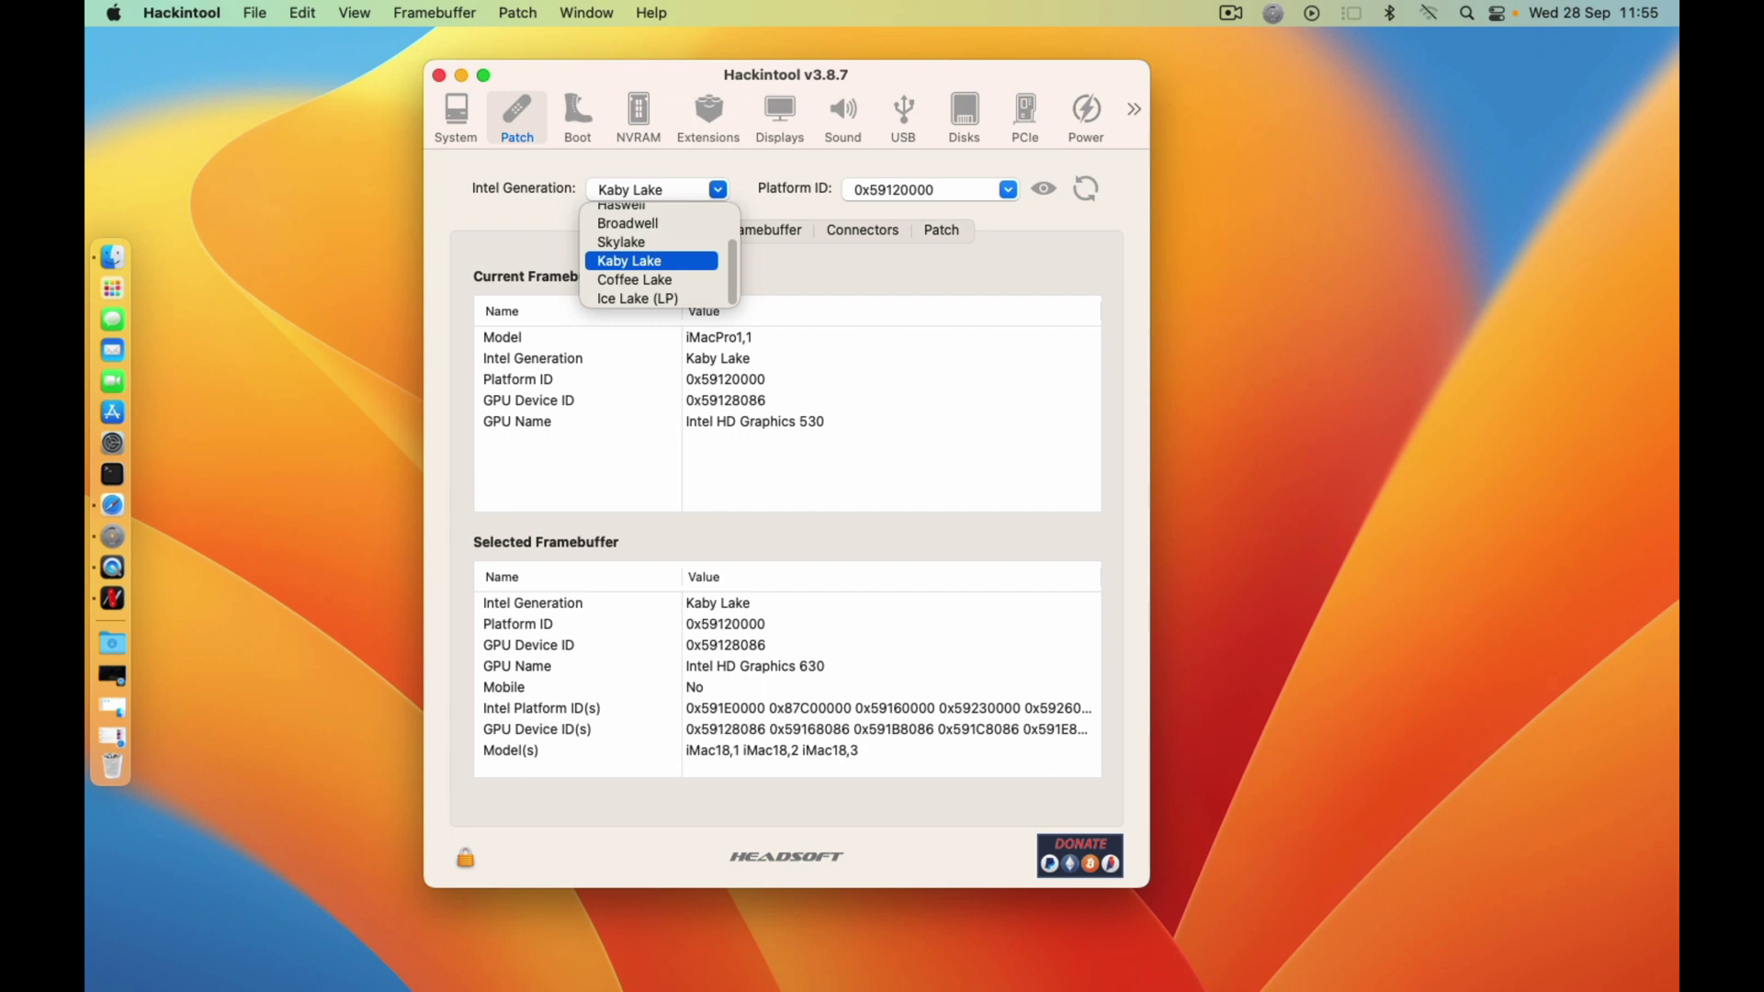
pyautogui.scroll(3, 657, 257)
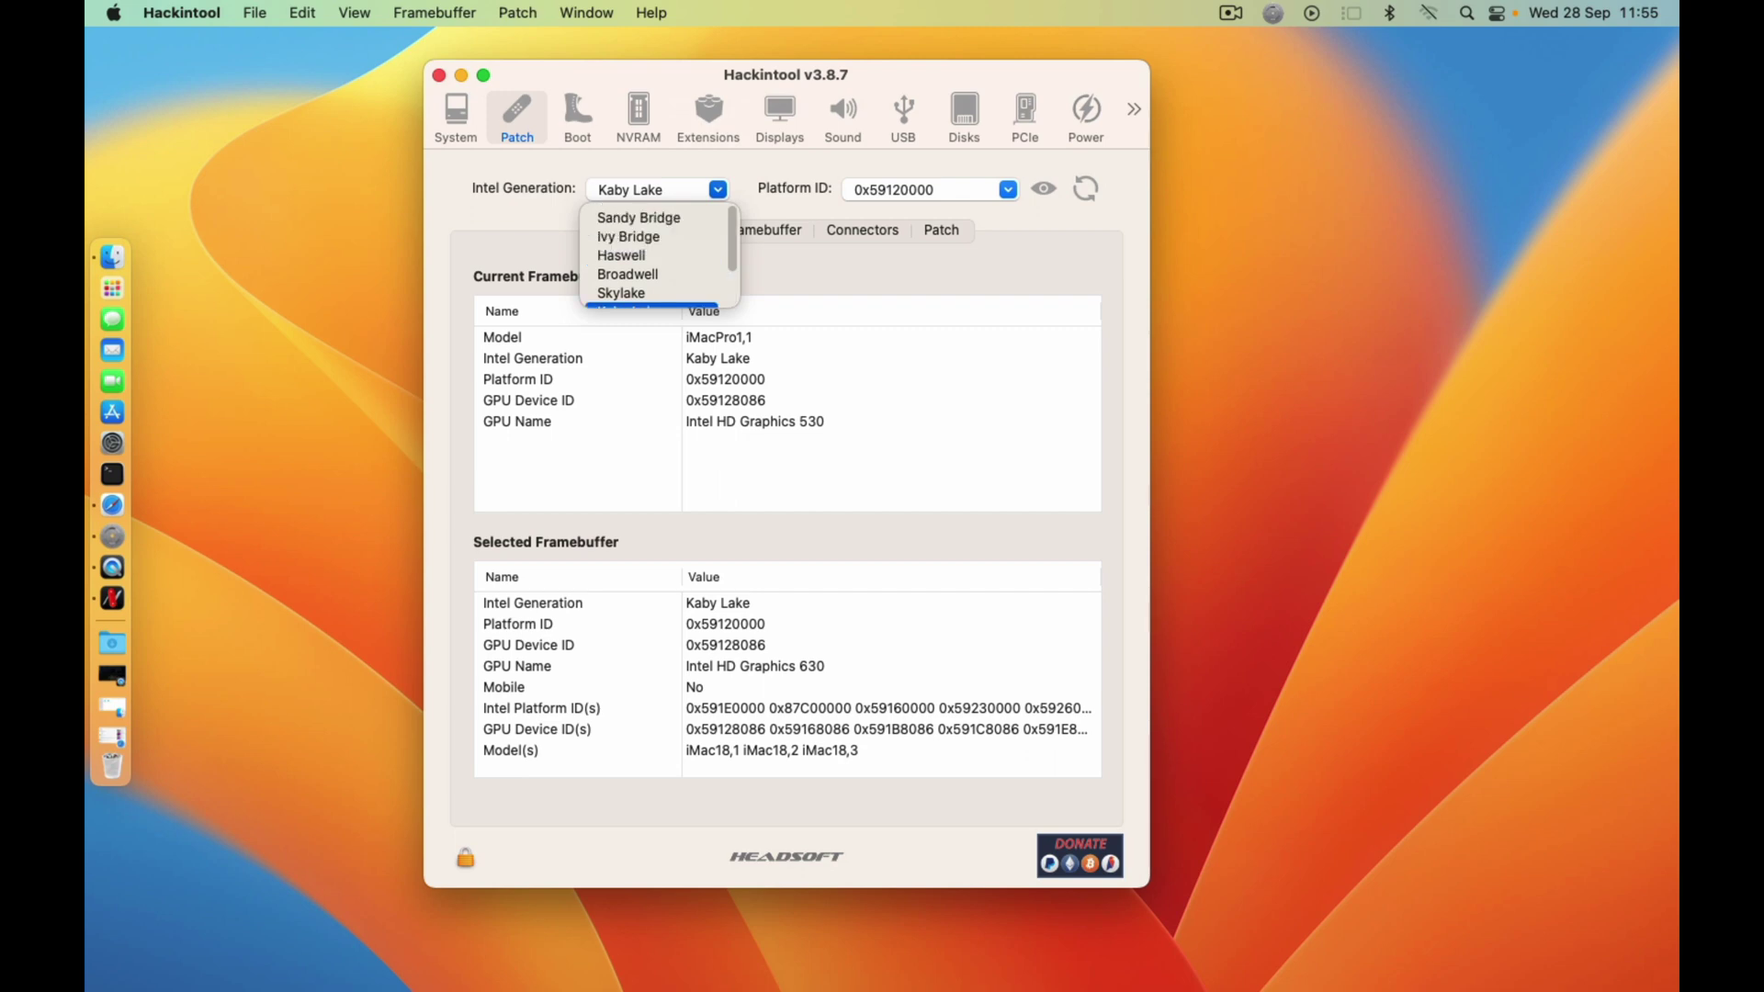
pyautogui.click(628, 237)
pyautogui.click(718, 189)
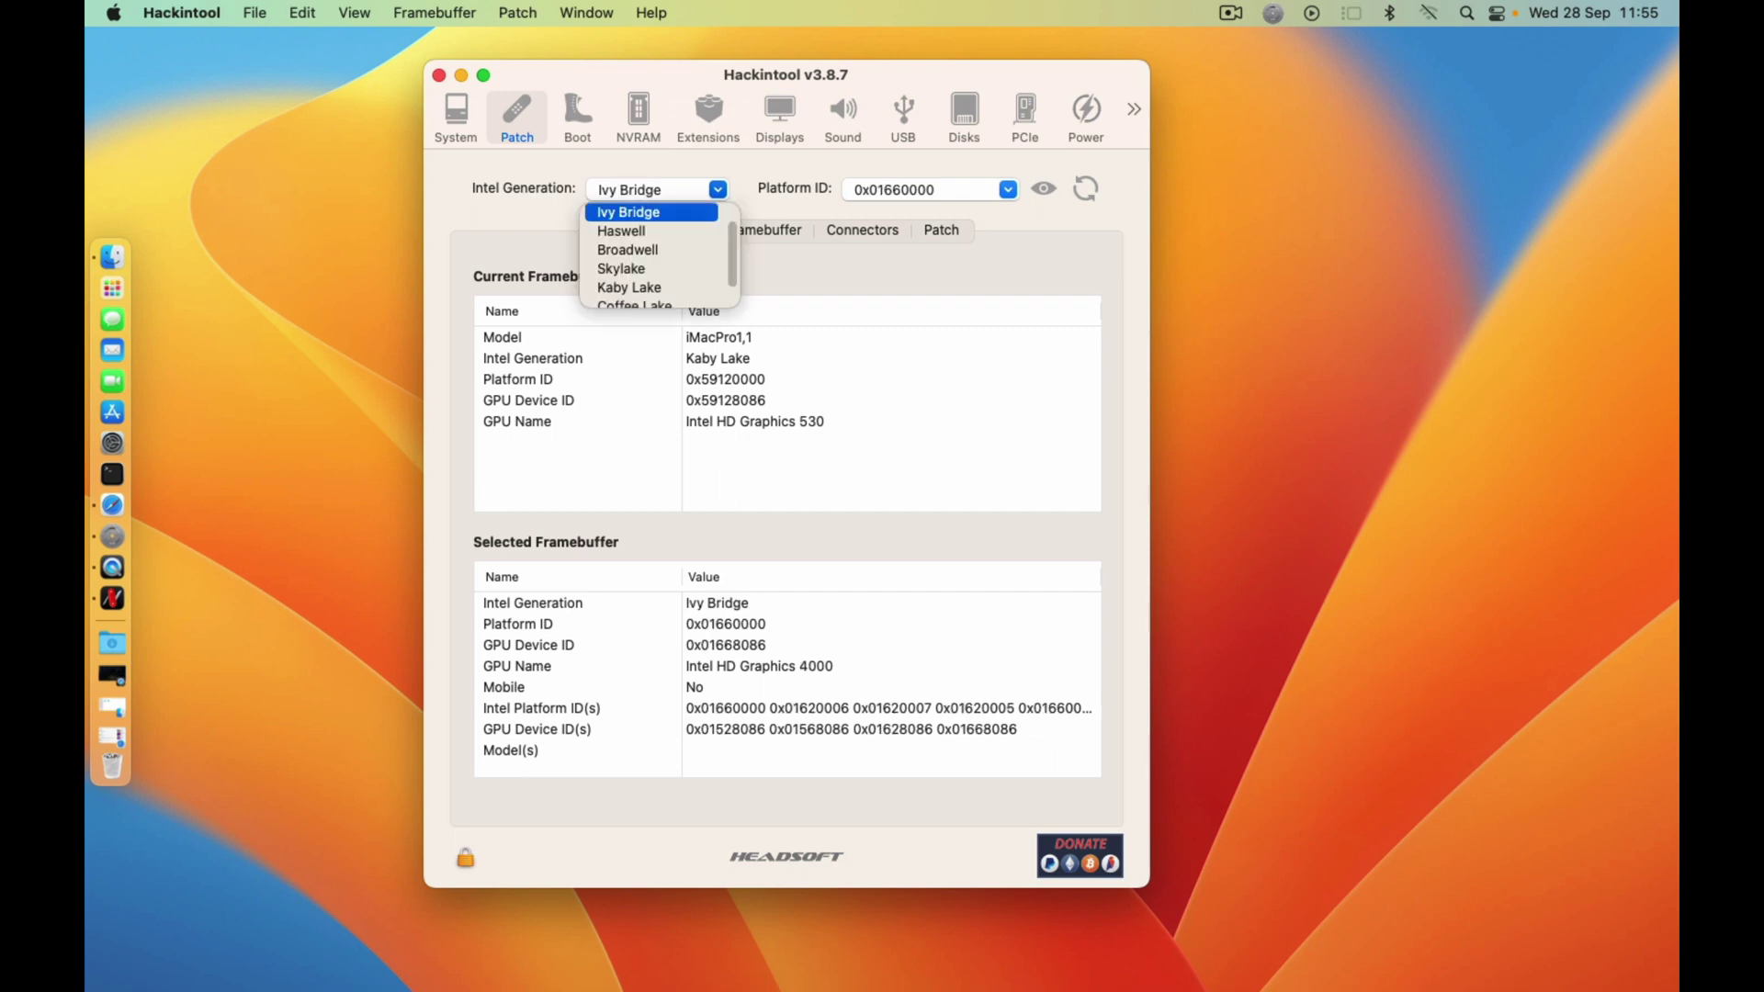
pyautogui.scroll(1, 657, 257)
pyautogui.scroll(-3, 657, 258)
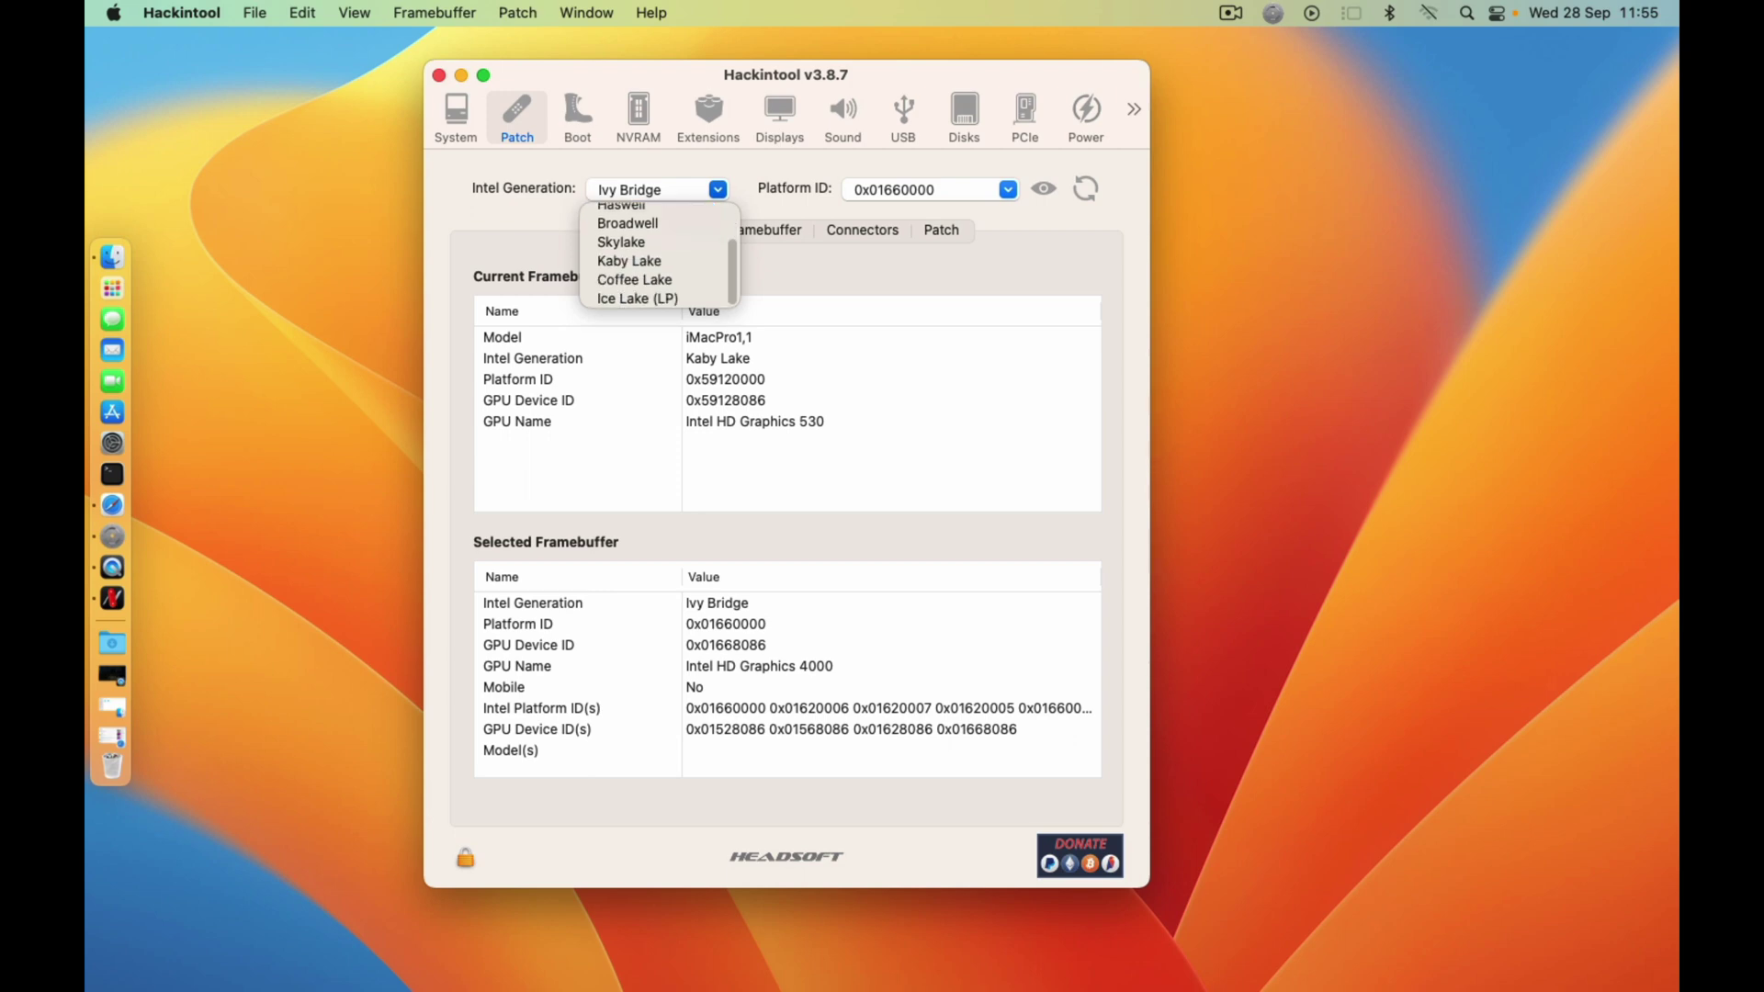
pyautogui.click(622, 243)
pyautogui.click(657, 189)
pyautogui.click(631, 256)
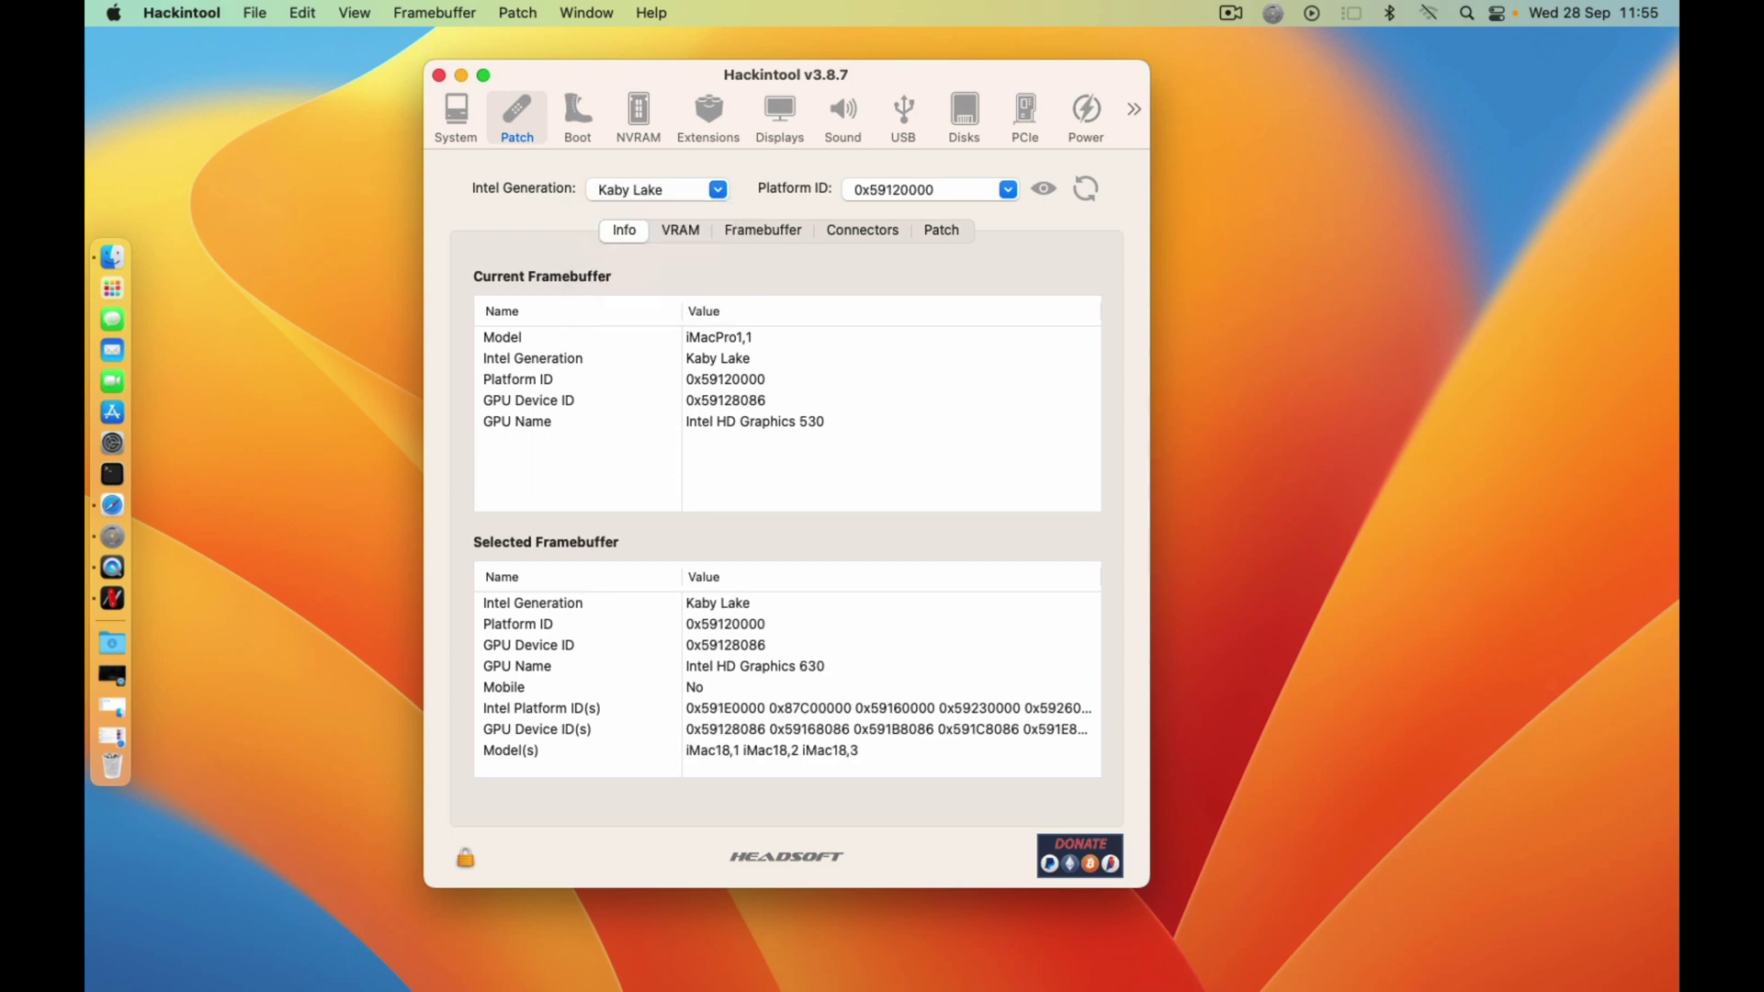
# Step: Review the available Intel generations and keep Kaby Lake selected
pyautogui.click(717, 189)
pyautogui.click(631, 261)
pyautogui.click(718, 189)
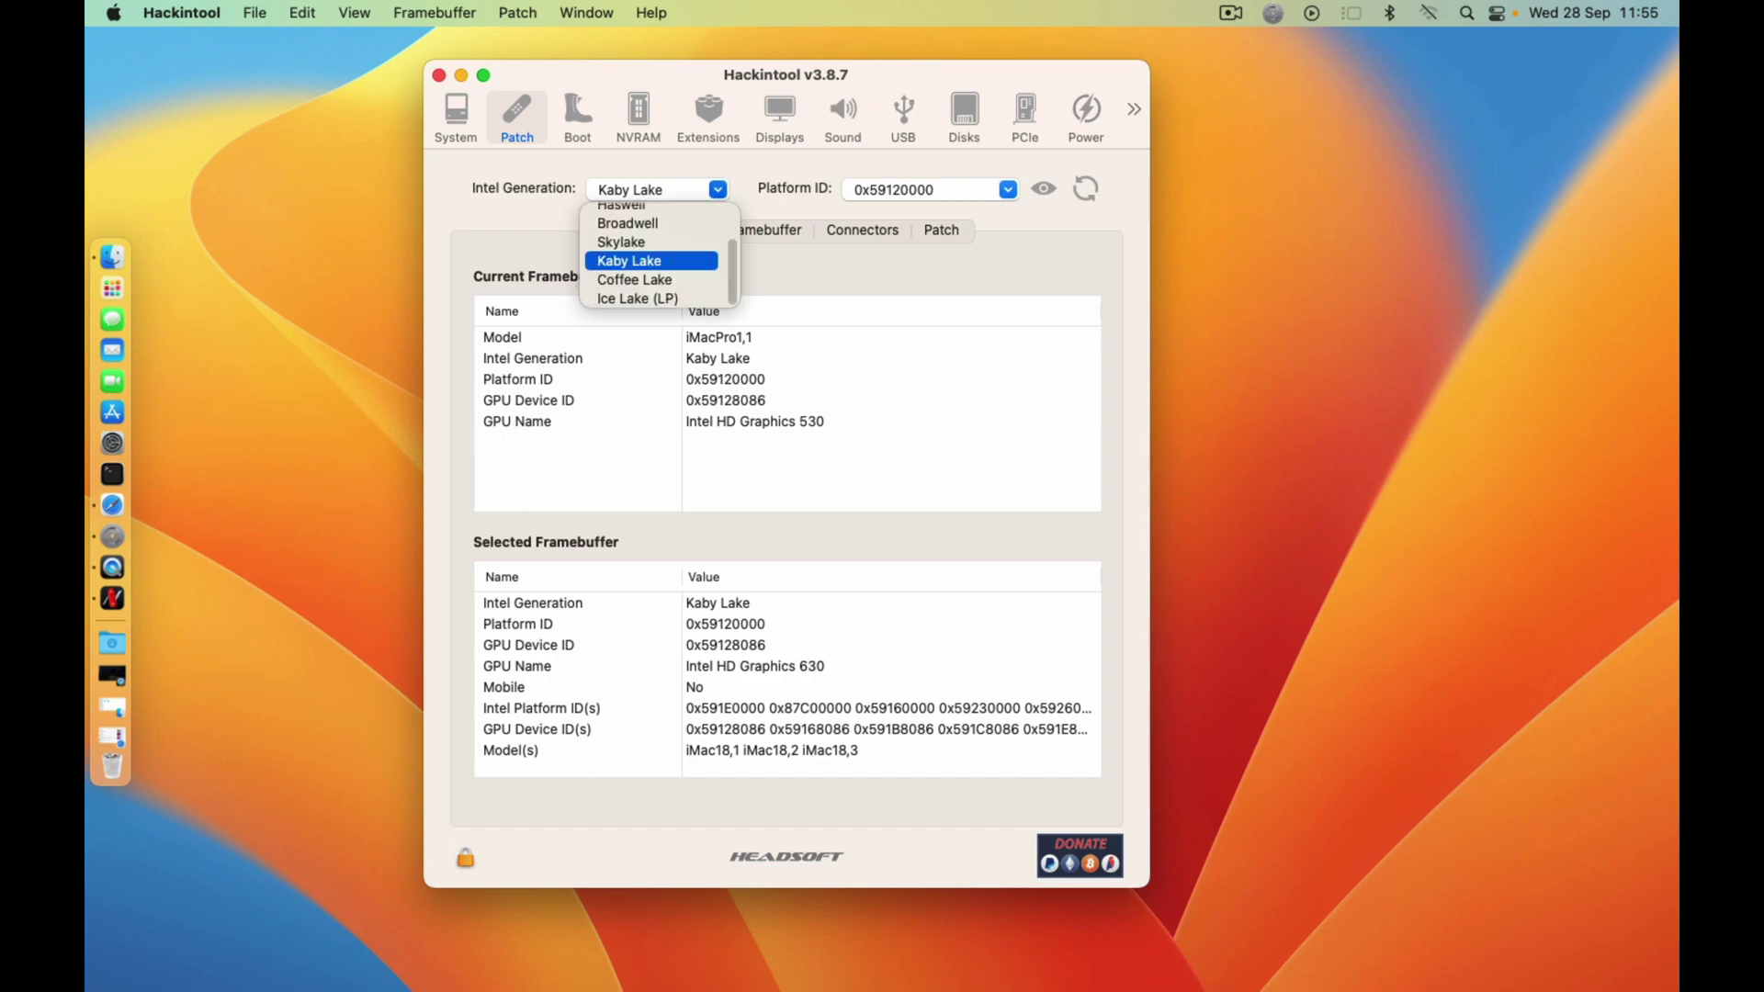
pyautogui.press('Return')
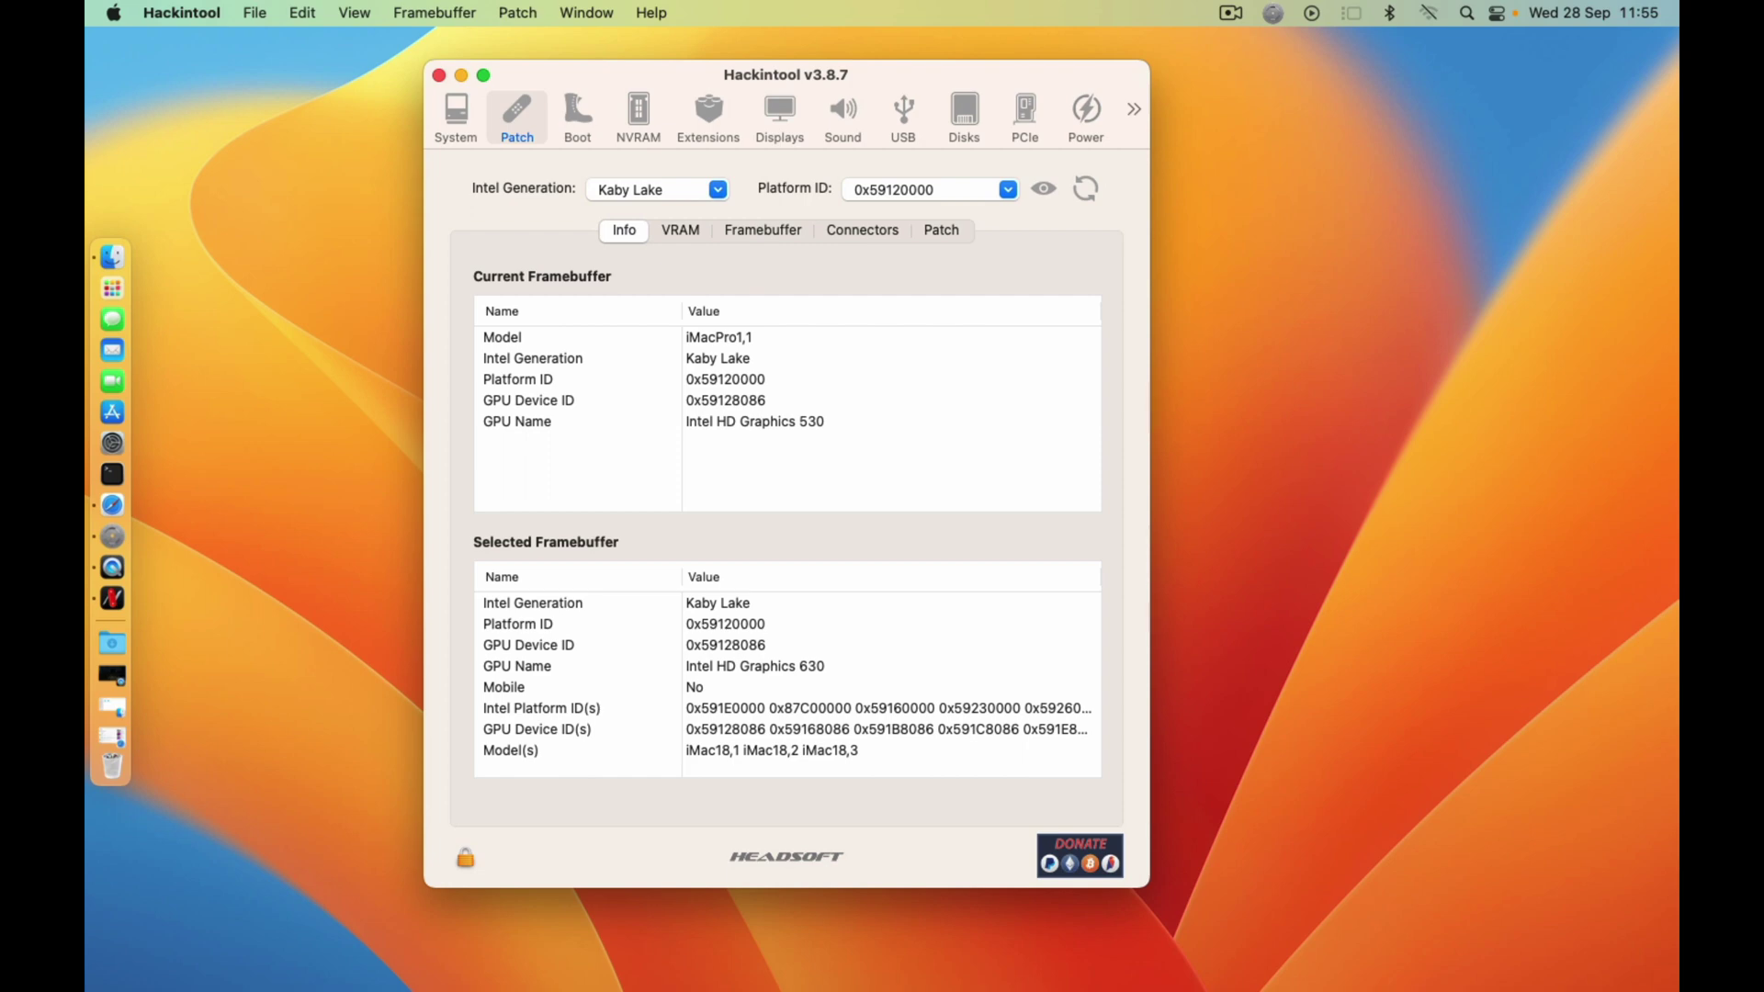
pyautogui.press('space')
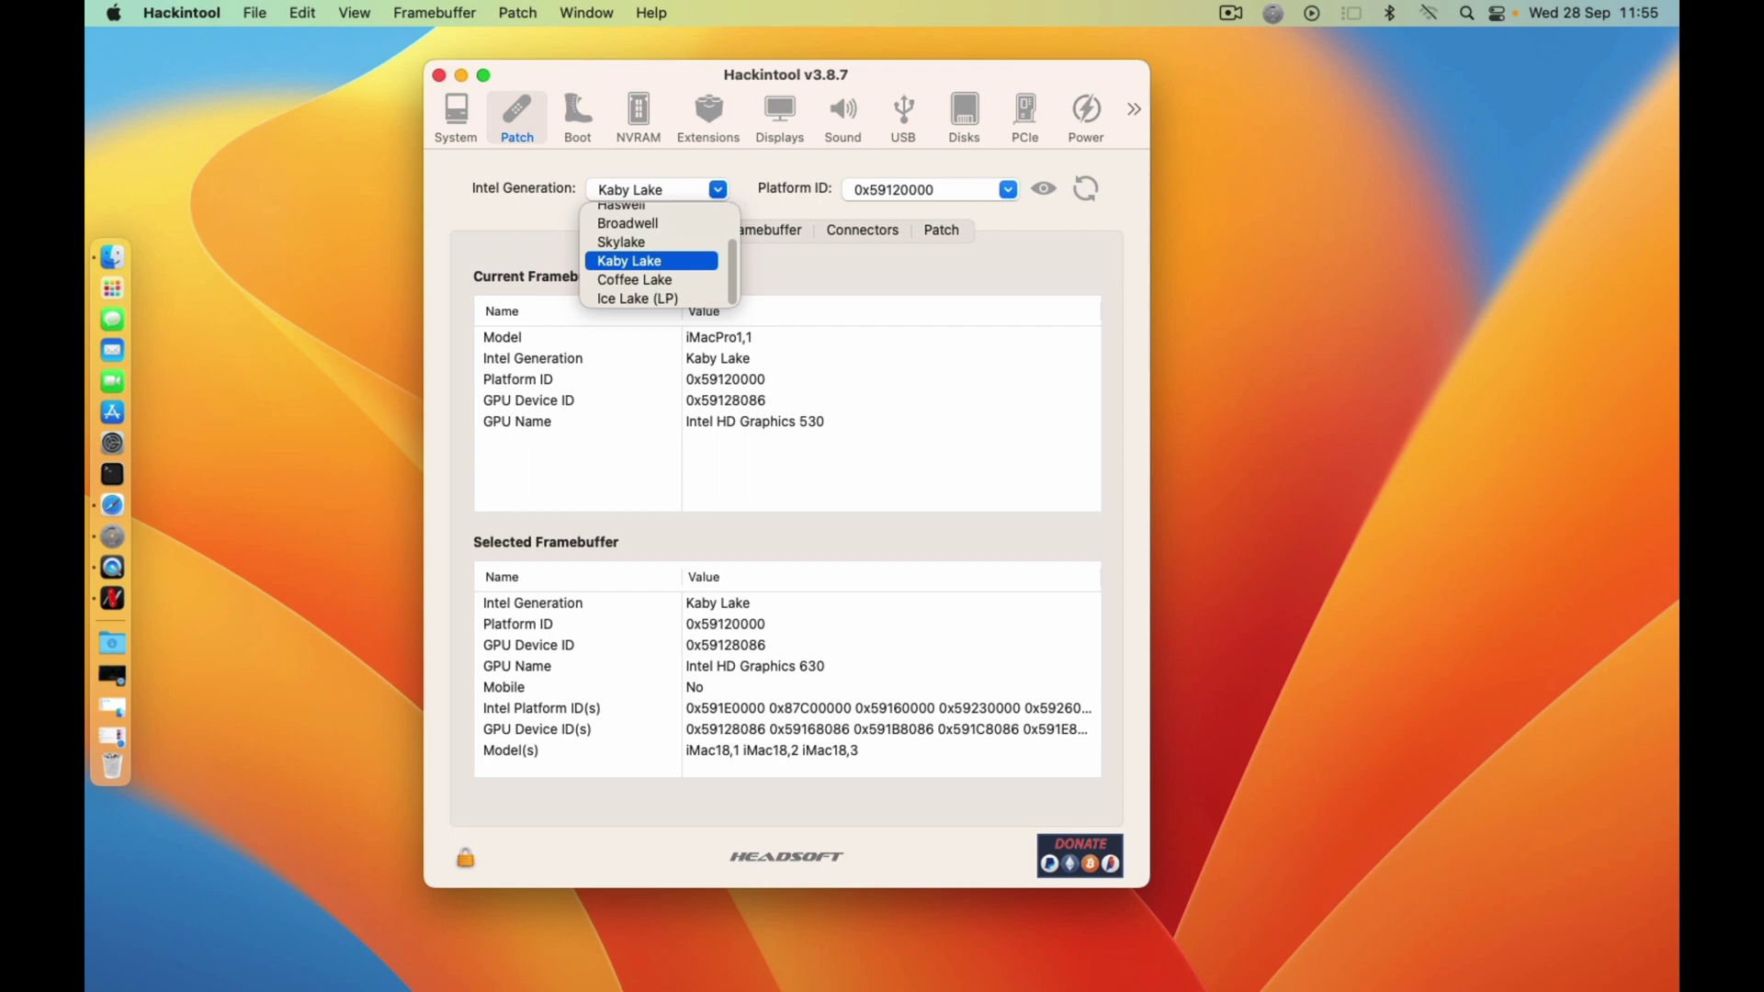
pyautogui.press('Return')
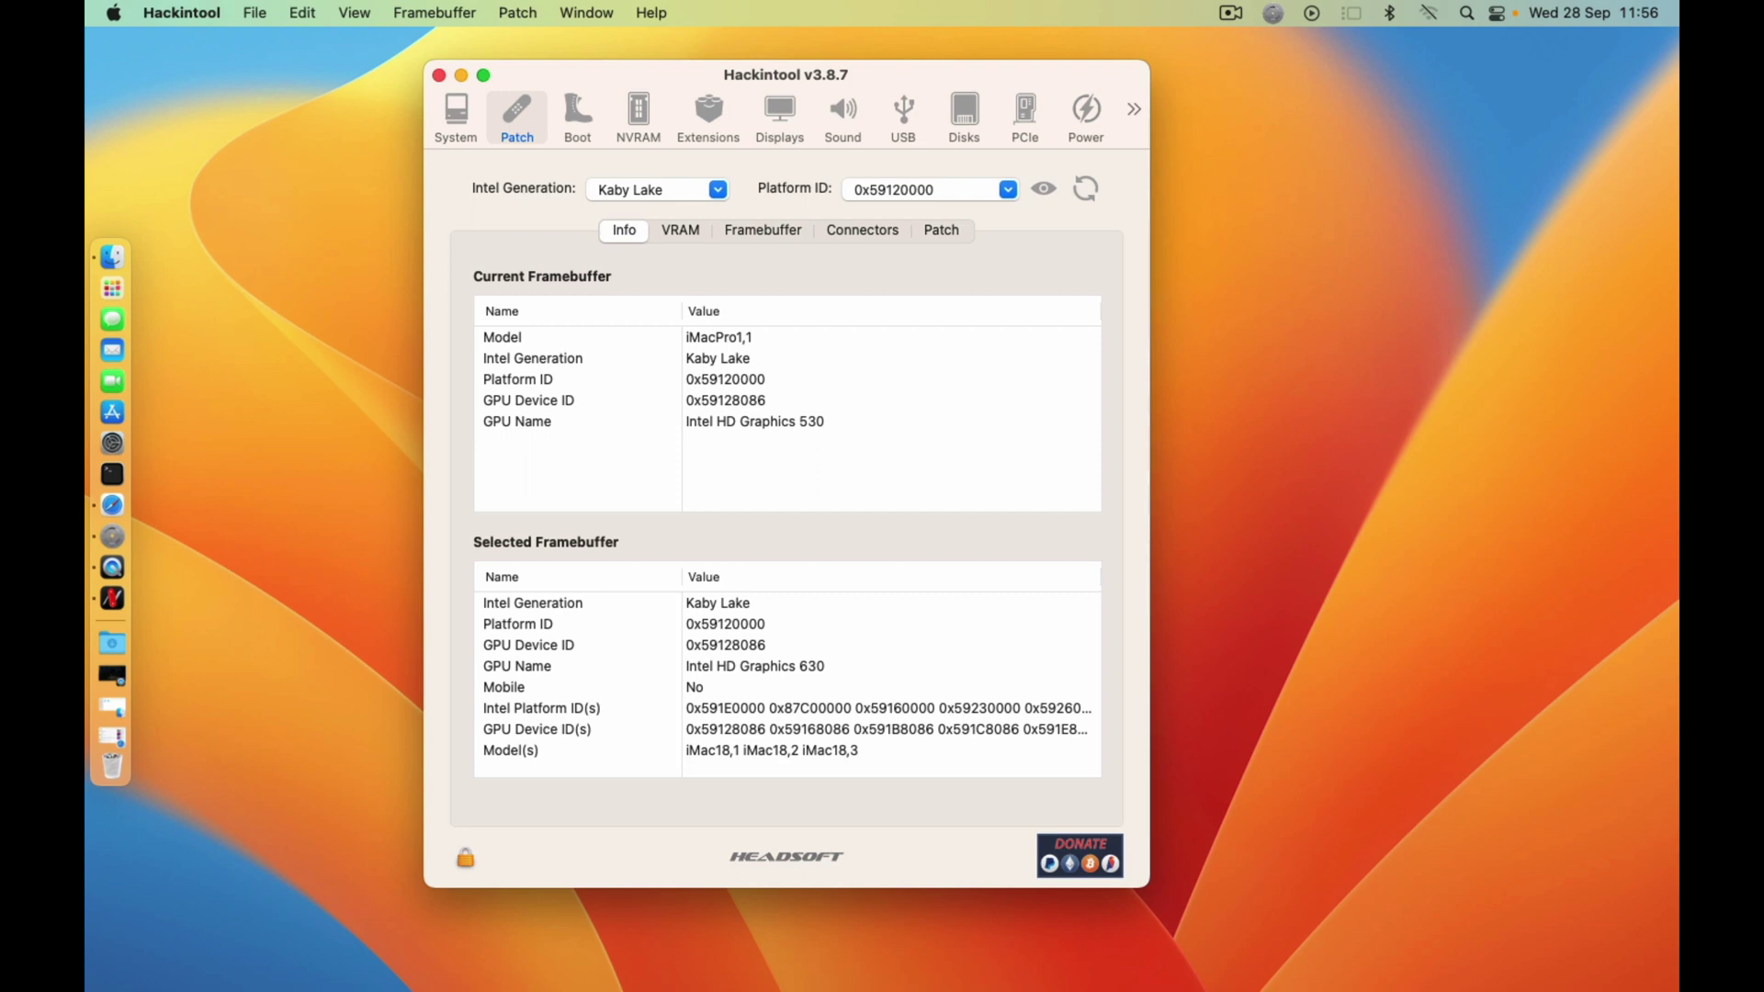
# Step: Examine the computer's system information and highlight the GPU name entry in the IGPU section
pyautogui.click(455, 118)
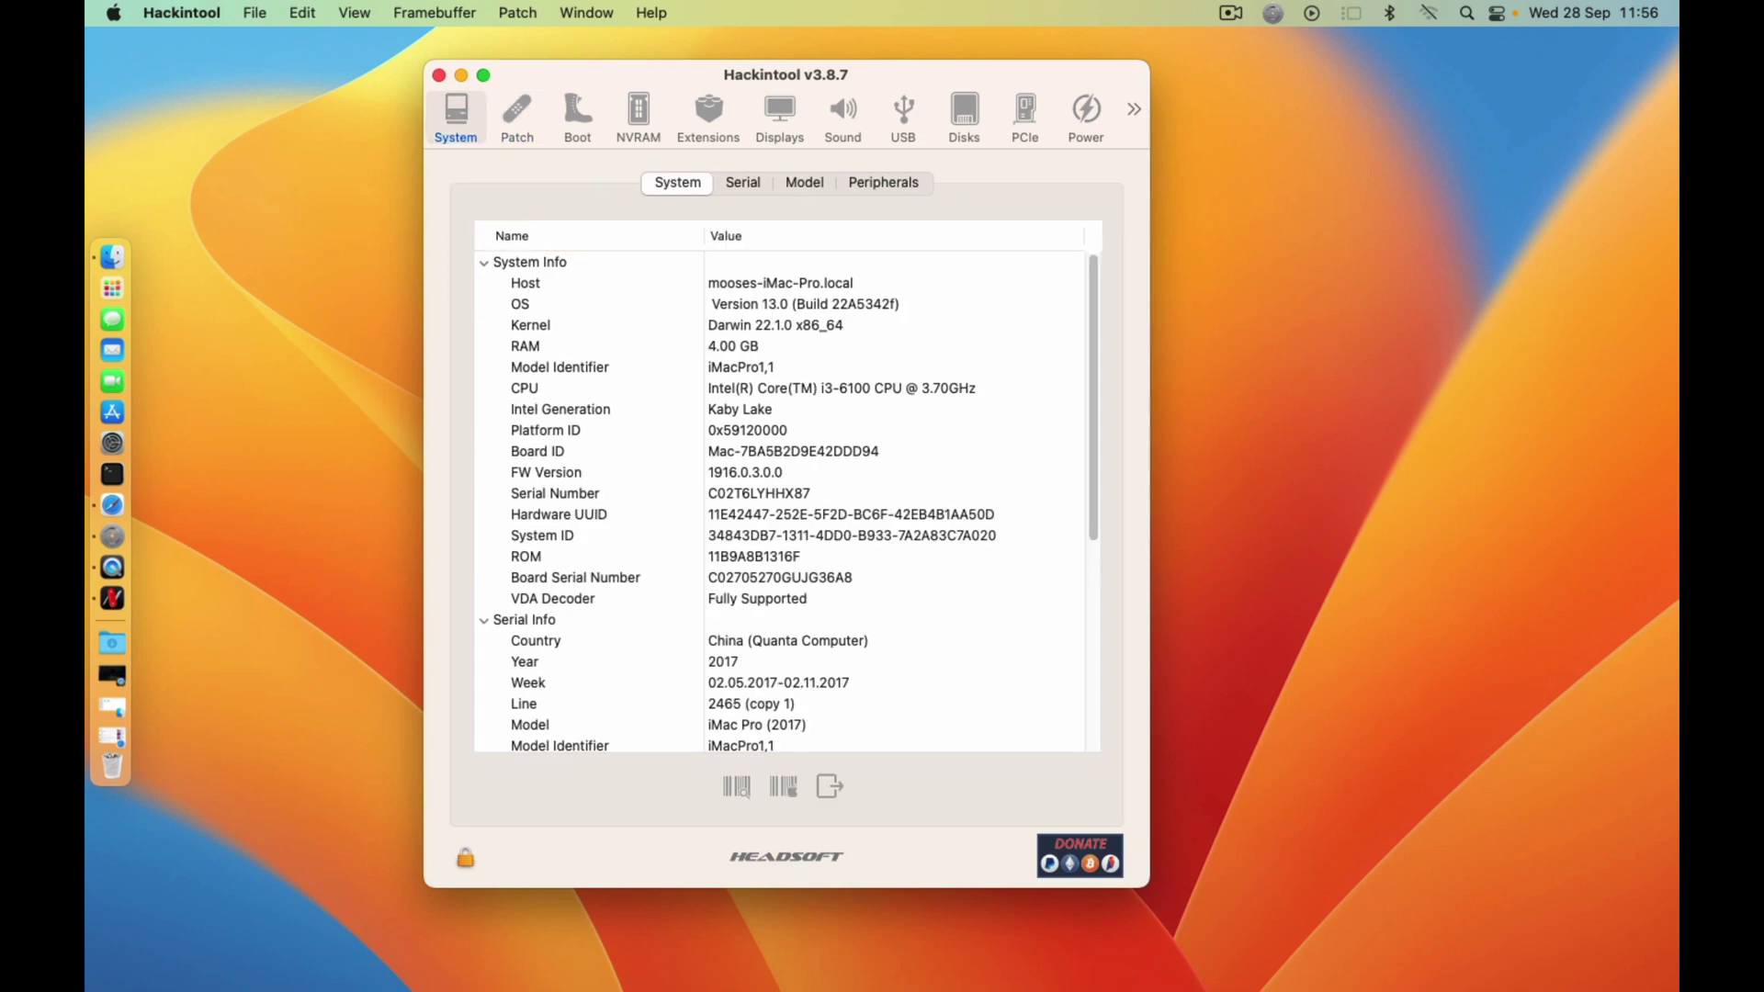
pyautogui.scroll(-1, 787, 501)
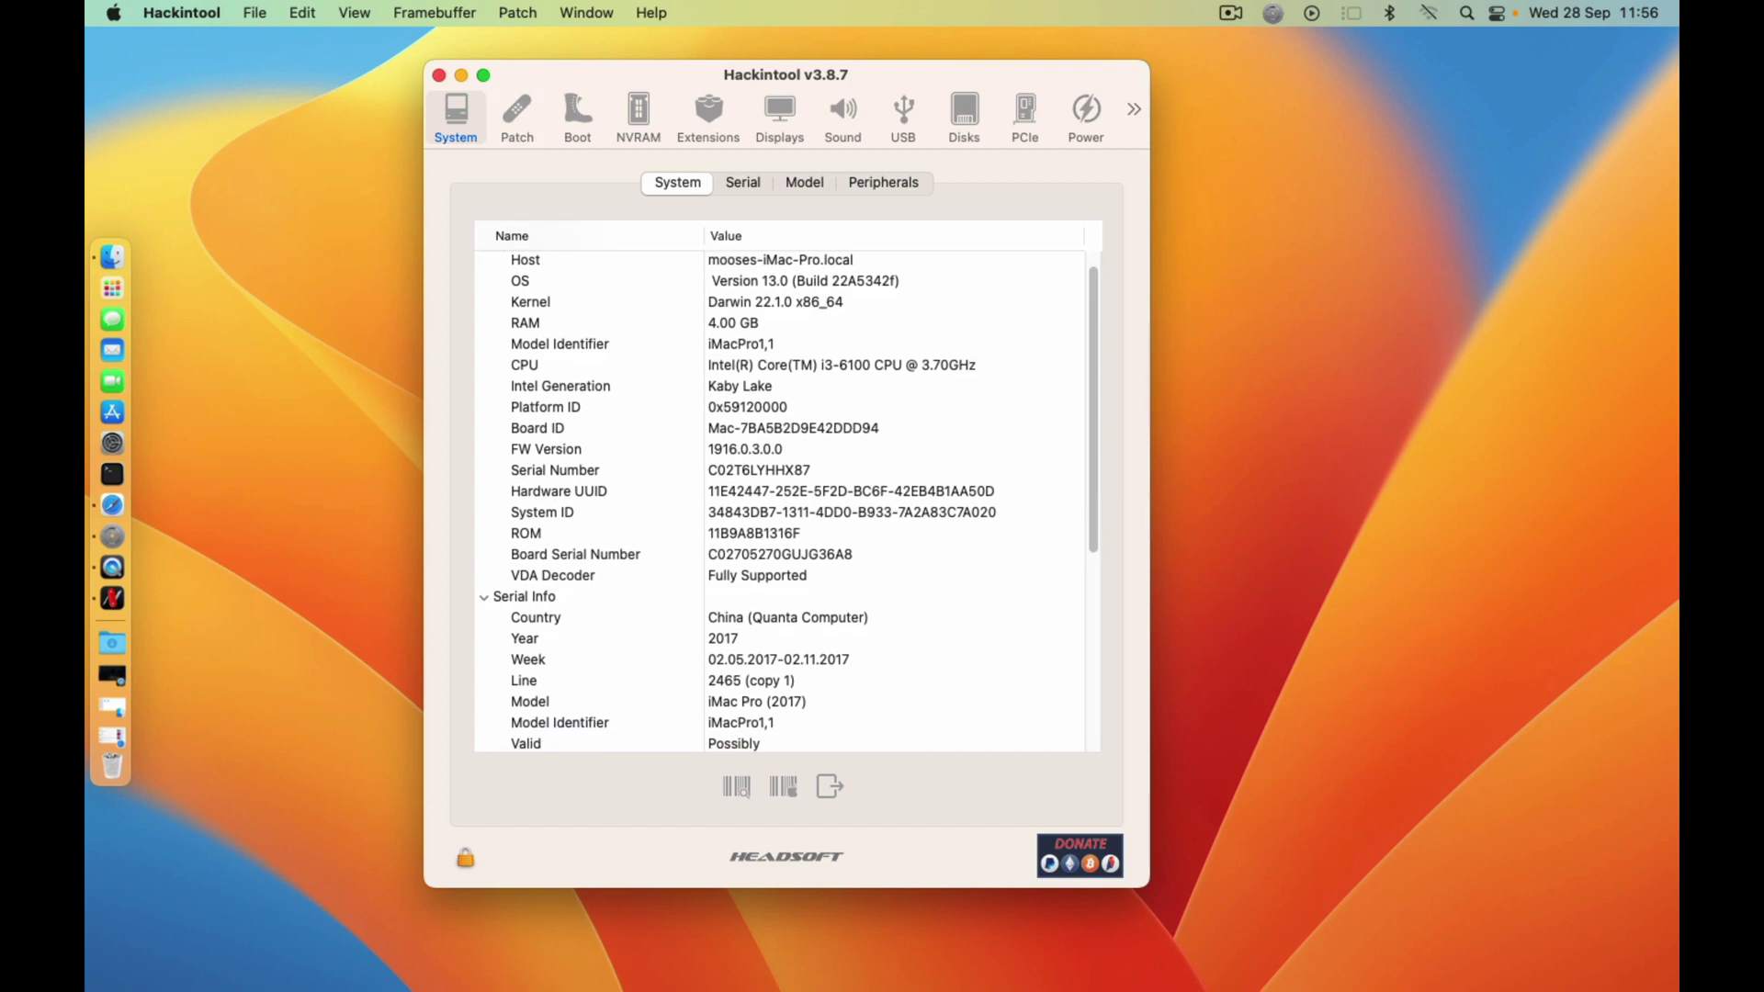
pyautogui.scroll(-5, 788, 501)
pyautogui.scroll(-10, 787, 502)
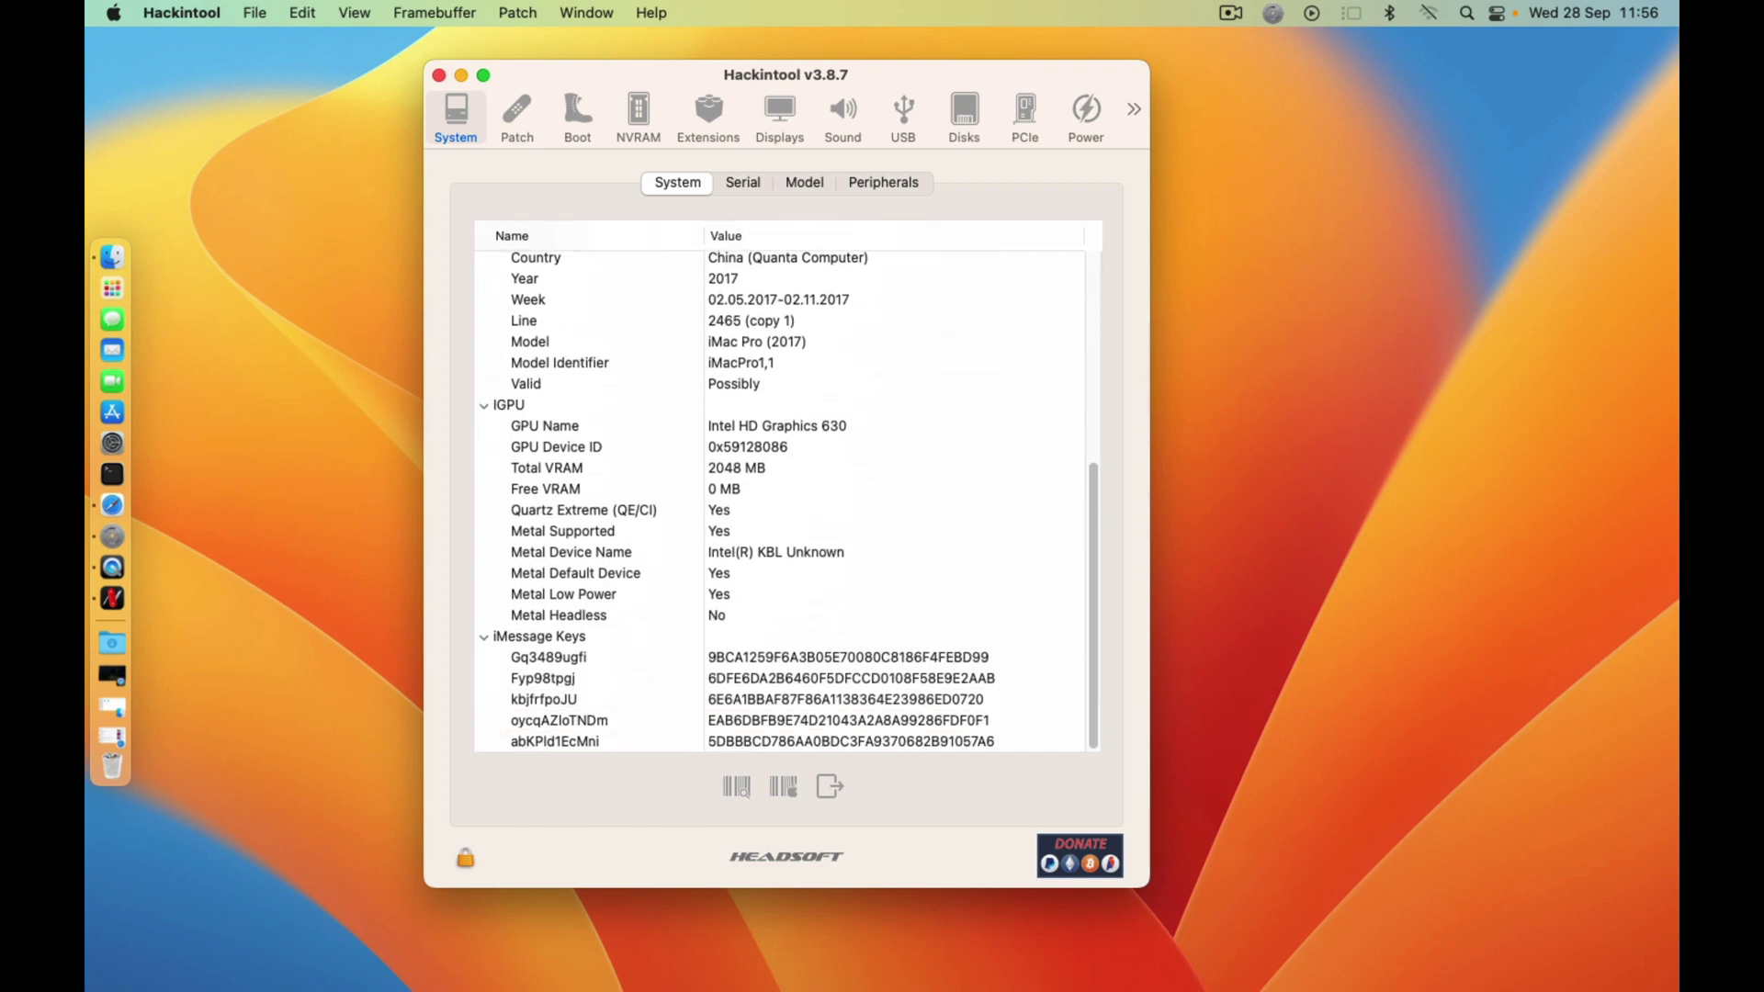
pyautogui.click(778, 427)
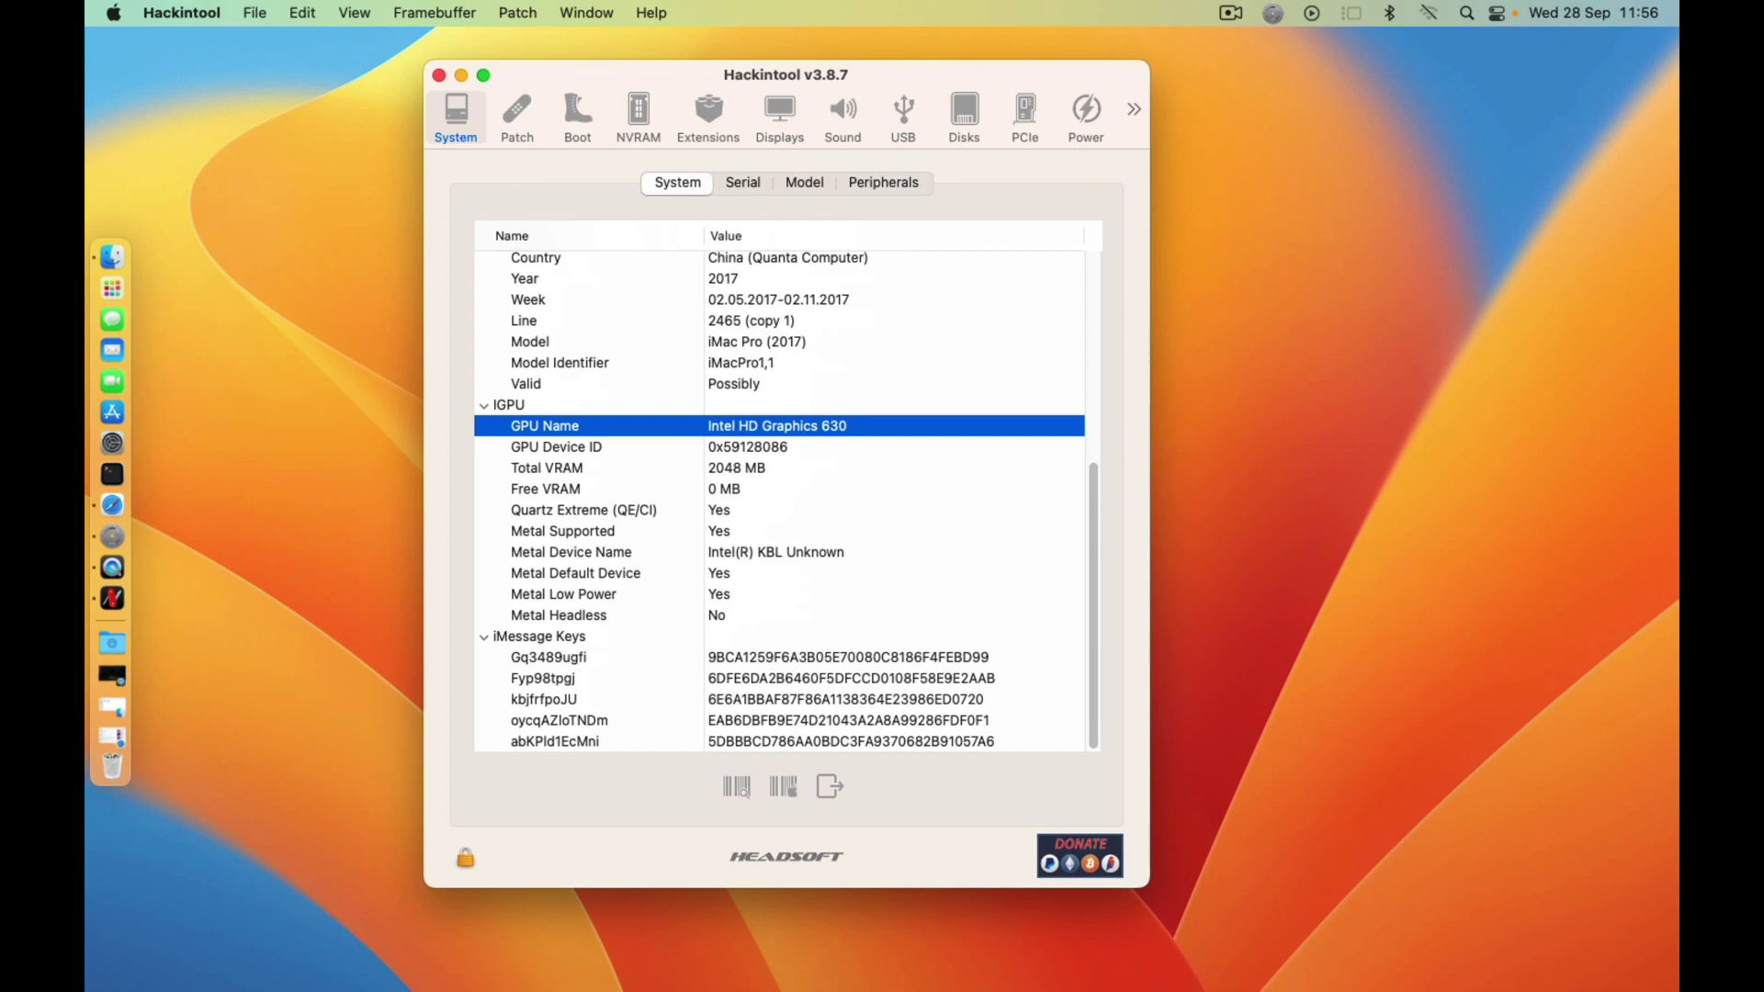
pyautogui.scroll(8, 788, 502)
# Step: Return to the framebuffer patch information, preview Skylake as the Intel generation, and set it back to Kaby Lake
pyautogui.click(518, 118)
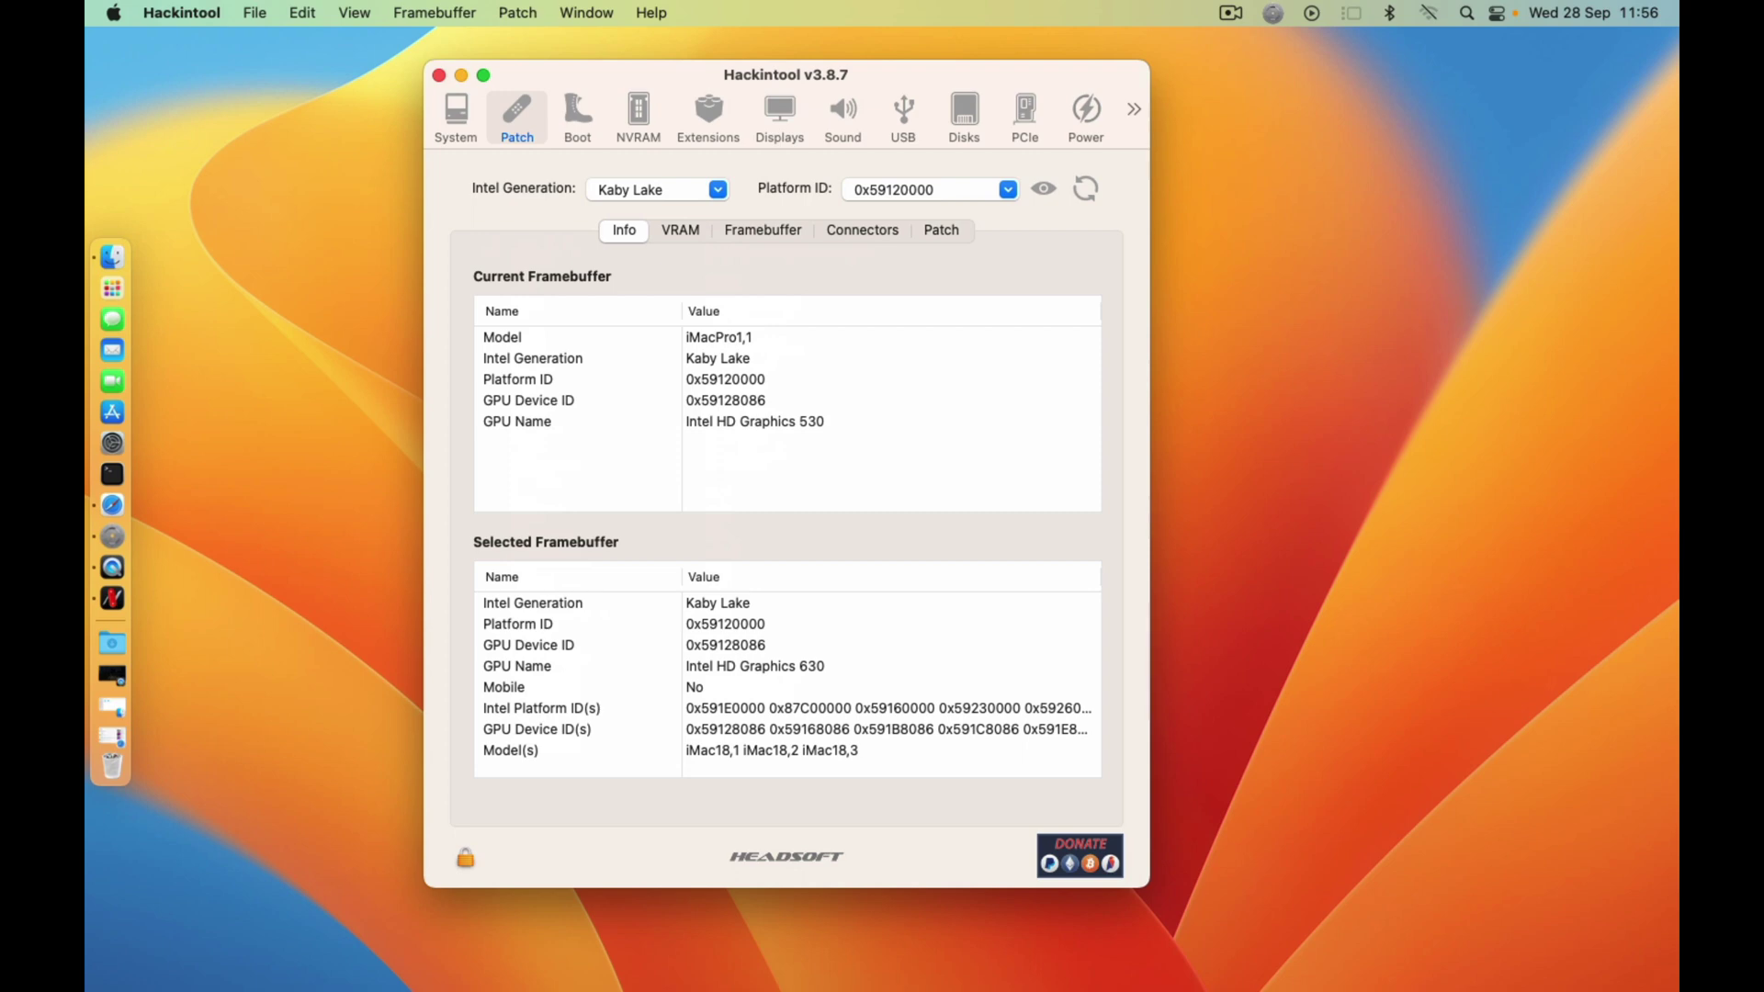
pyautogui.click(717, 190)
pyautogui.click(622, 243)
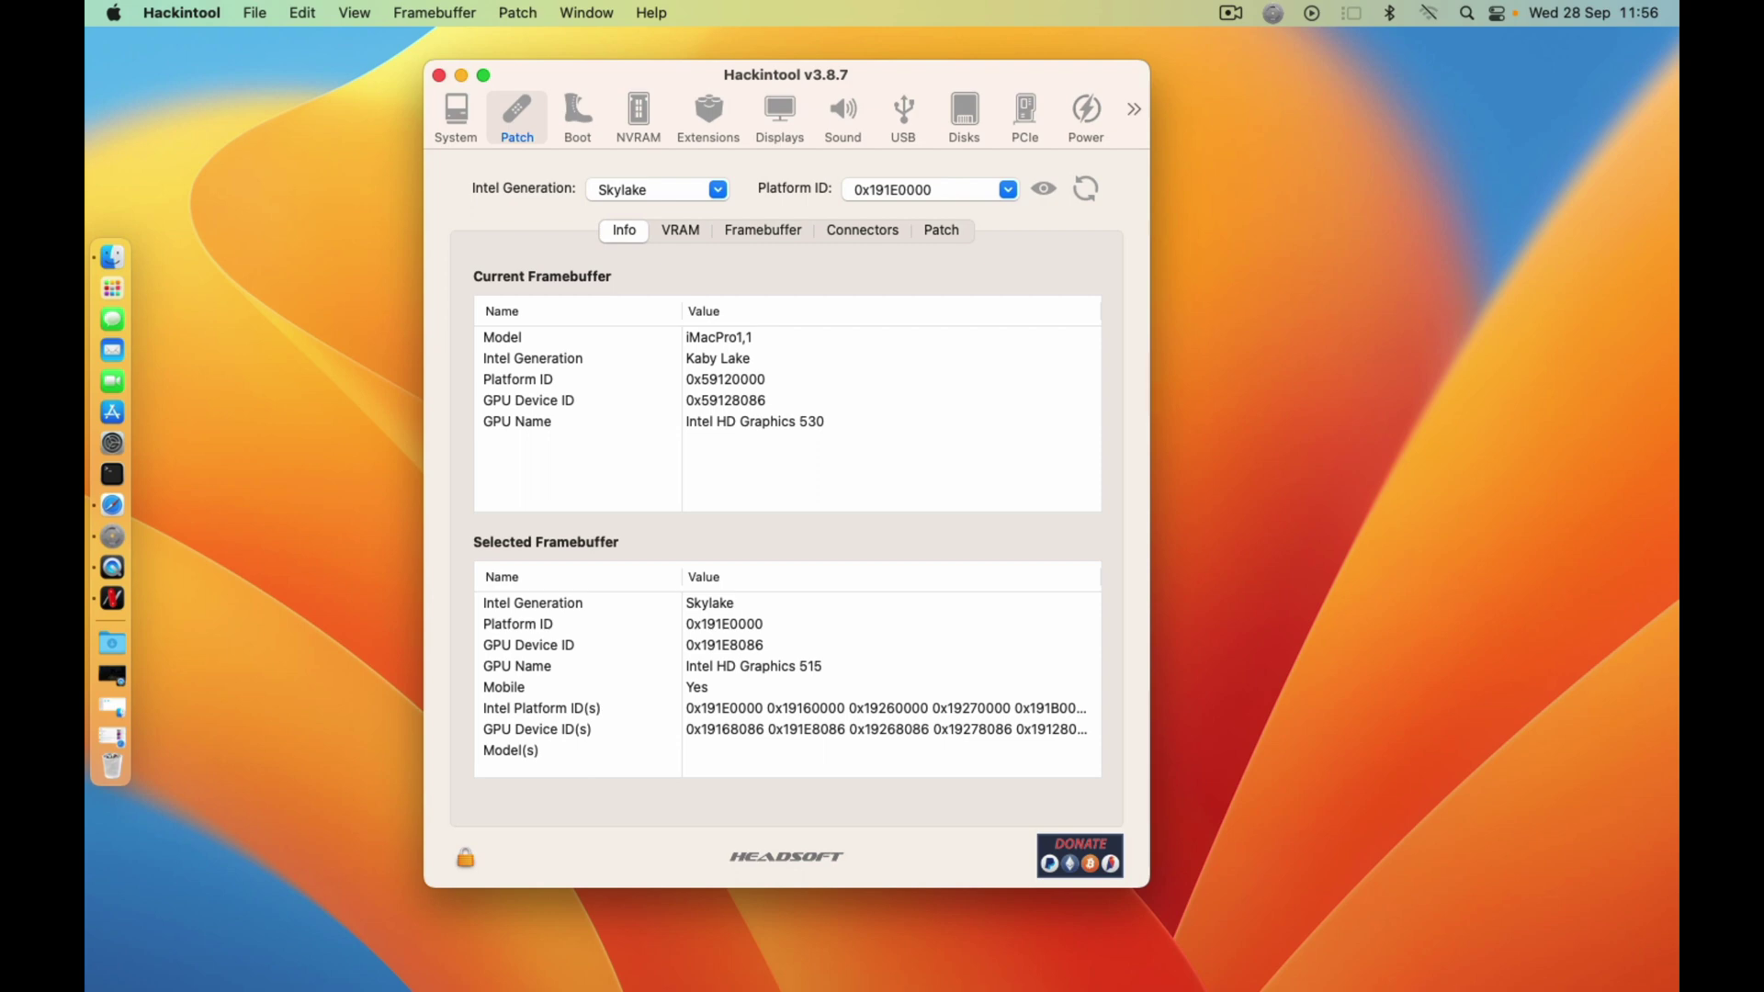
pyautogui.click(718, 191)
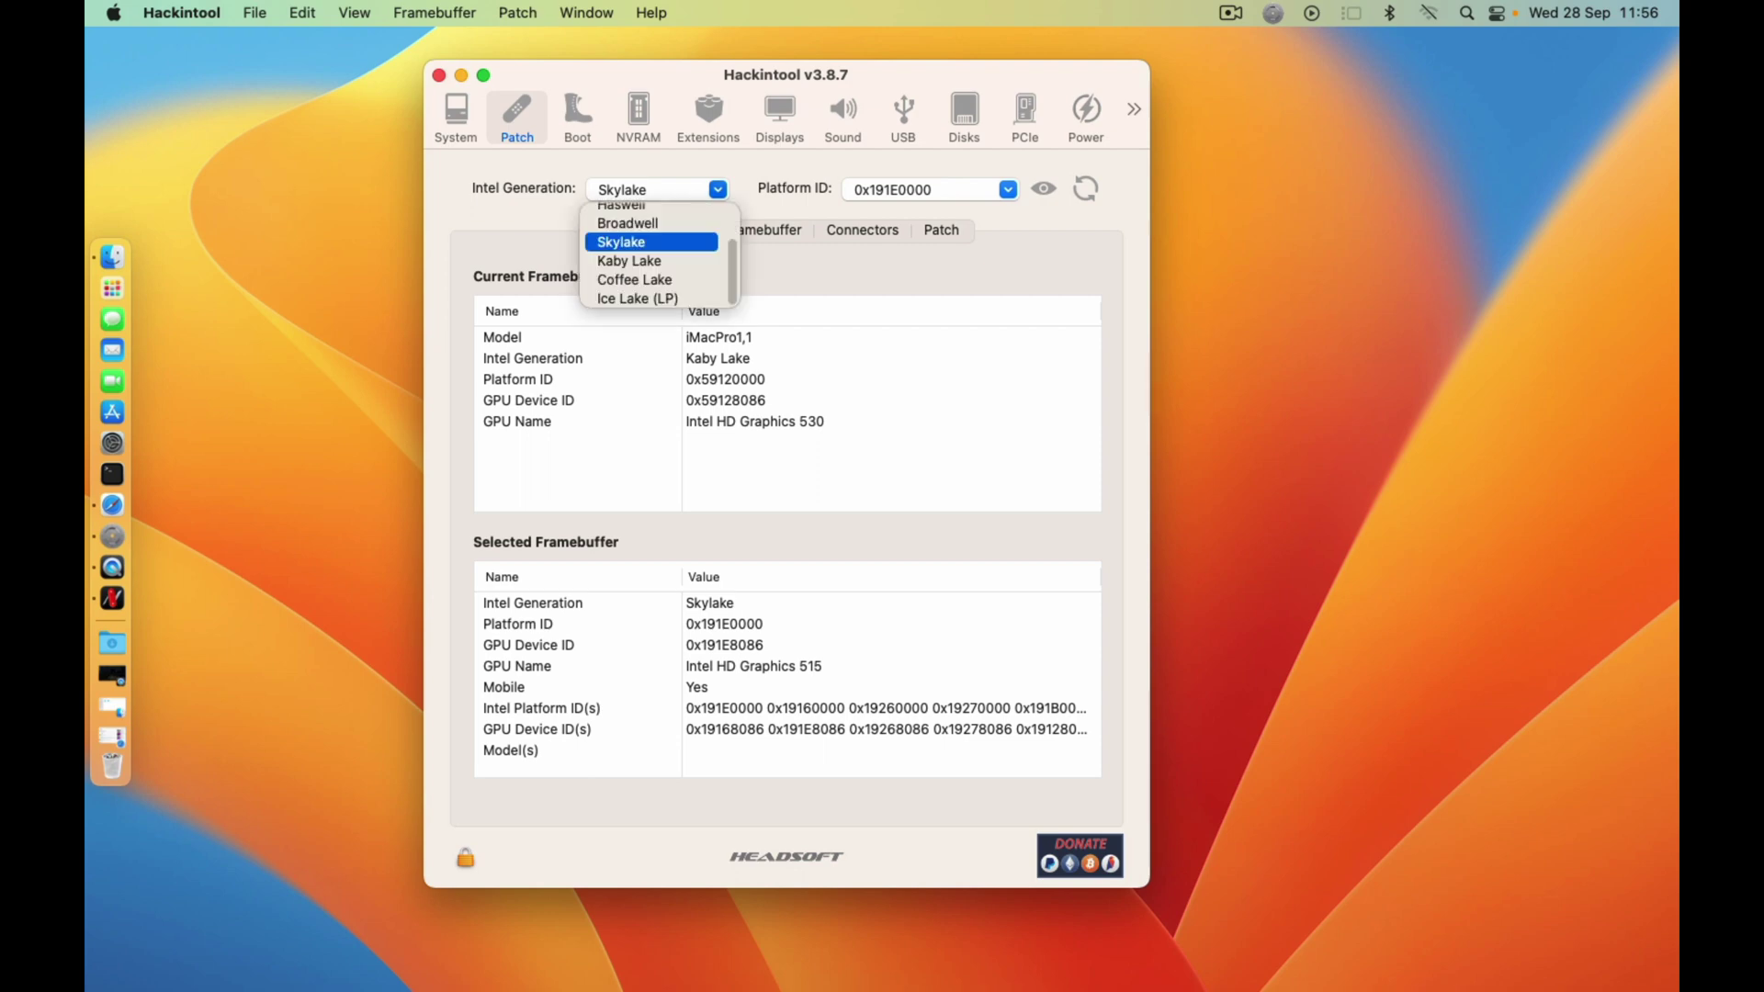
pyautogui.click(629, 261)
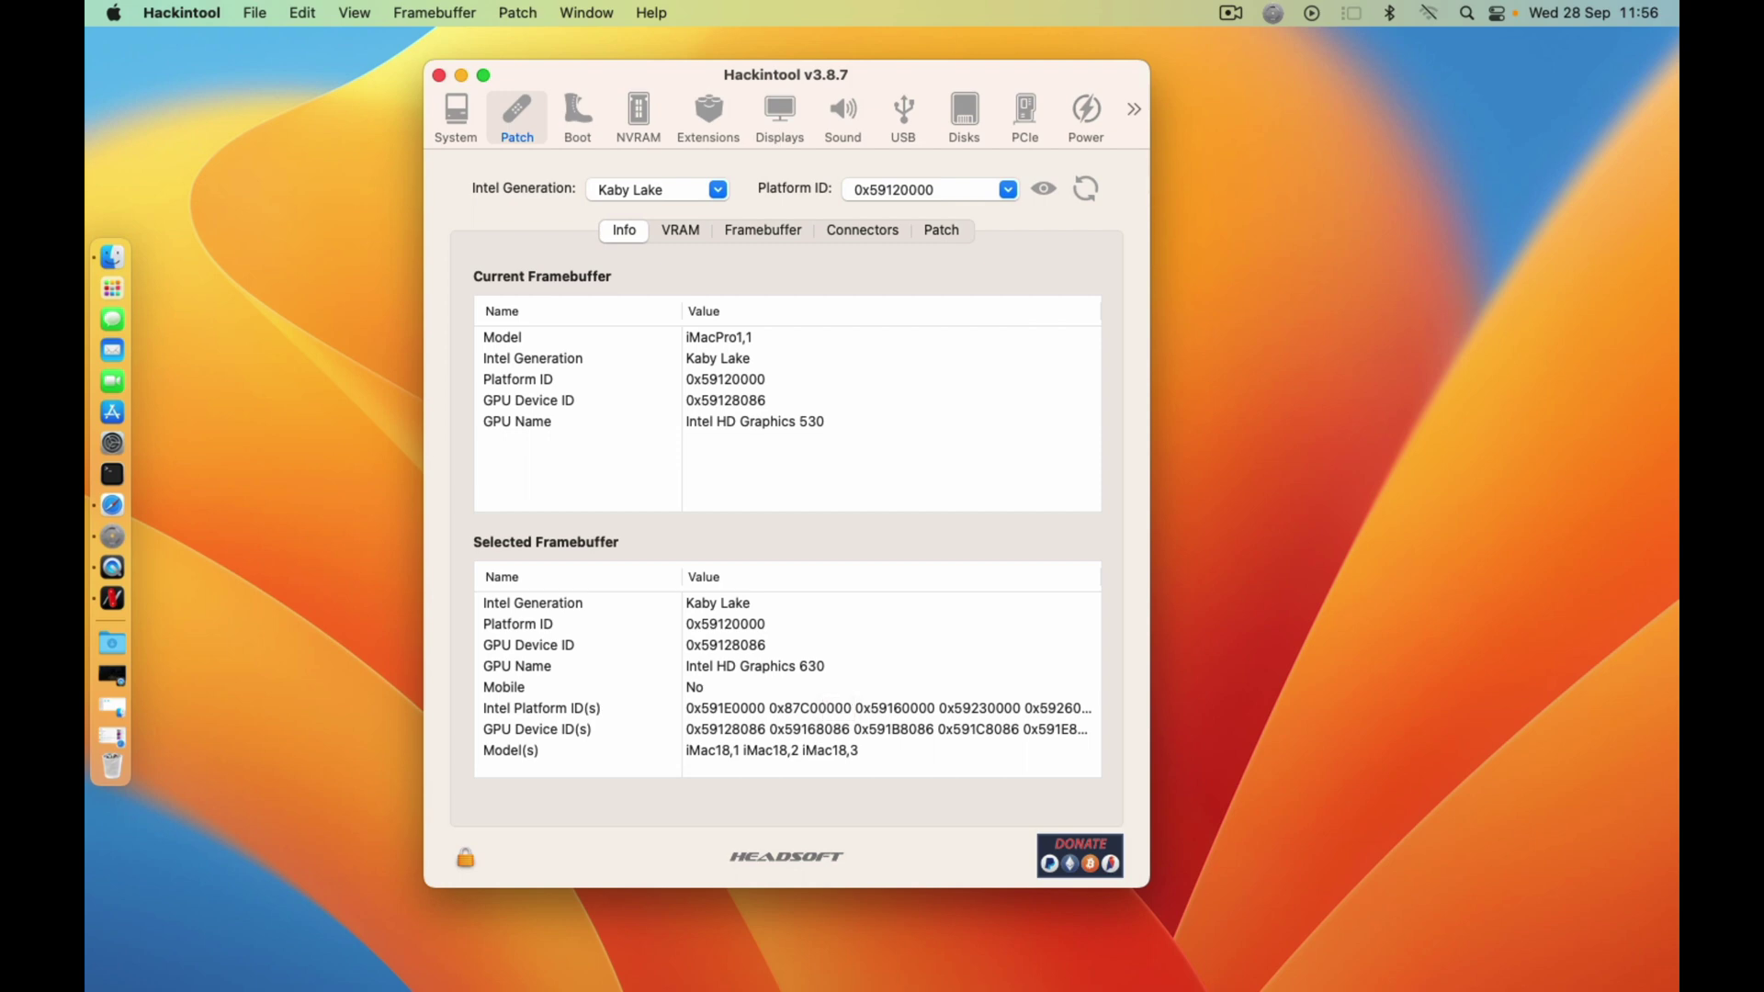
# Step: Check the platform IDs offered for Kaby Lake, keeping 0x59120000 selected
pyautogui.click(1008, 190)
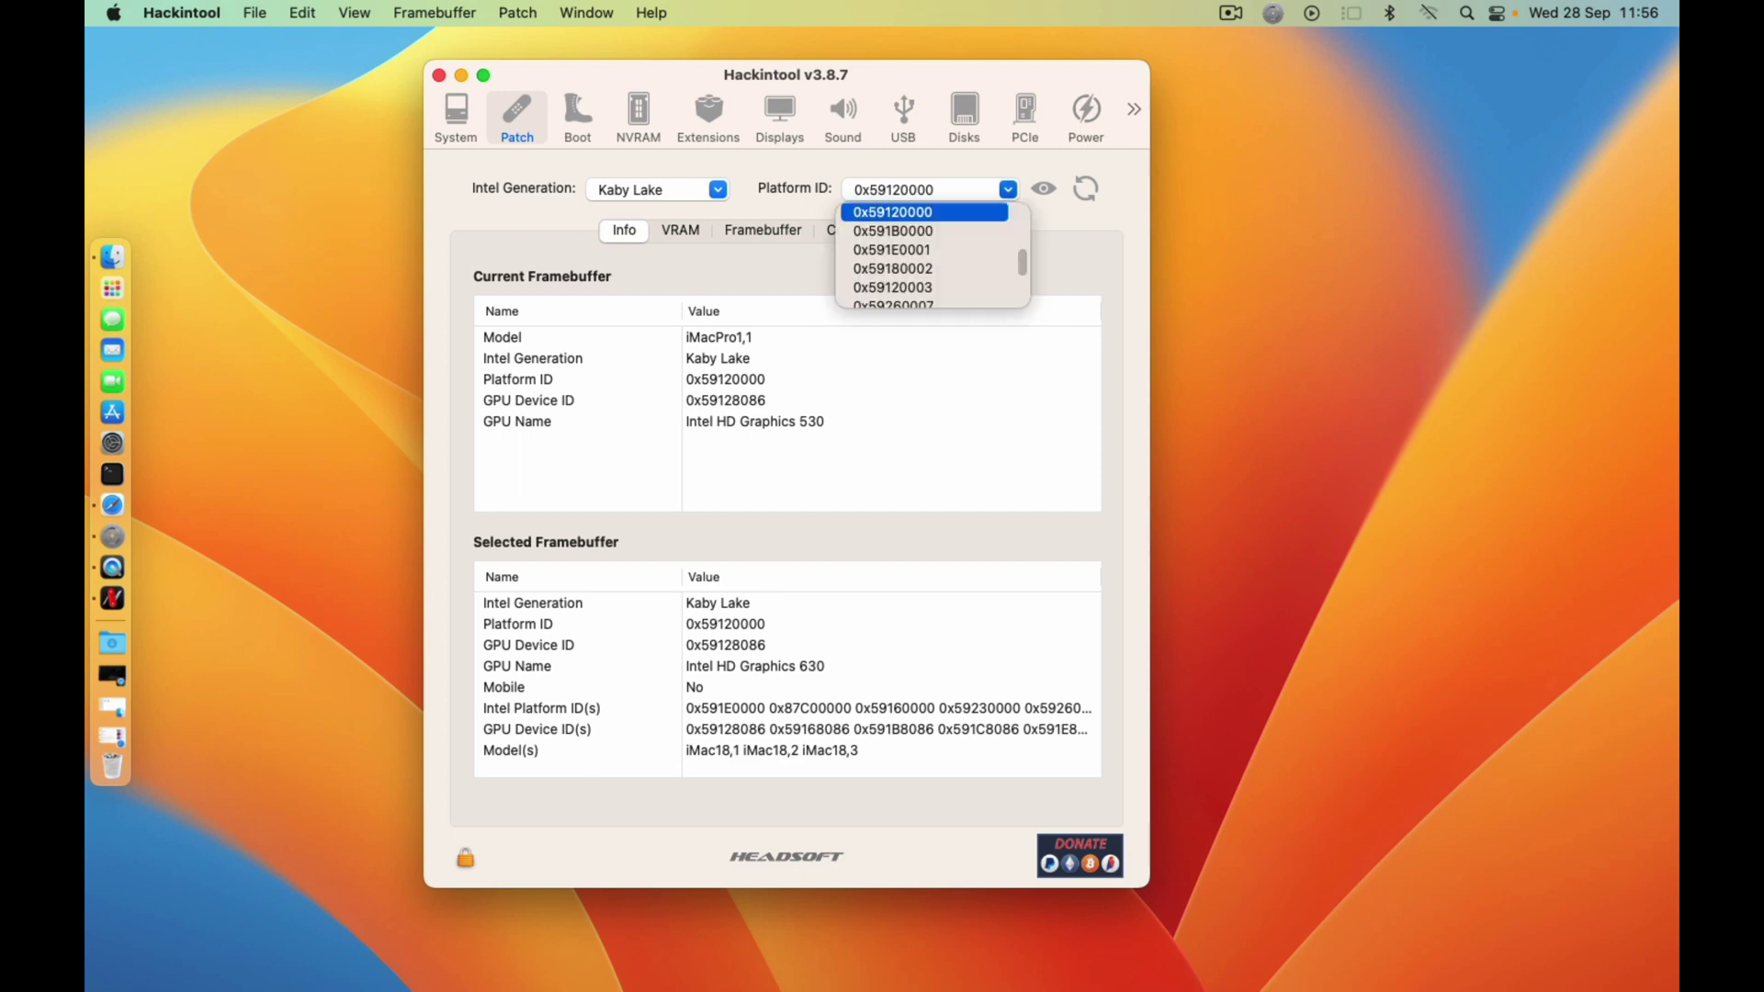
pyautogui.click(1008, 190)
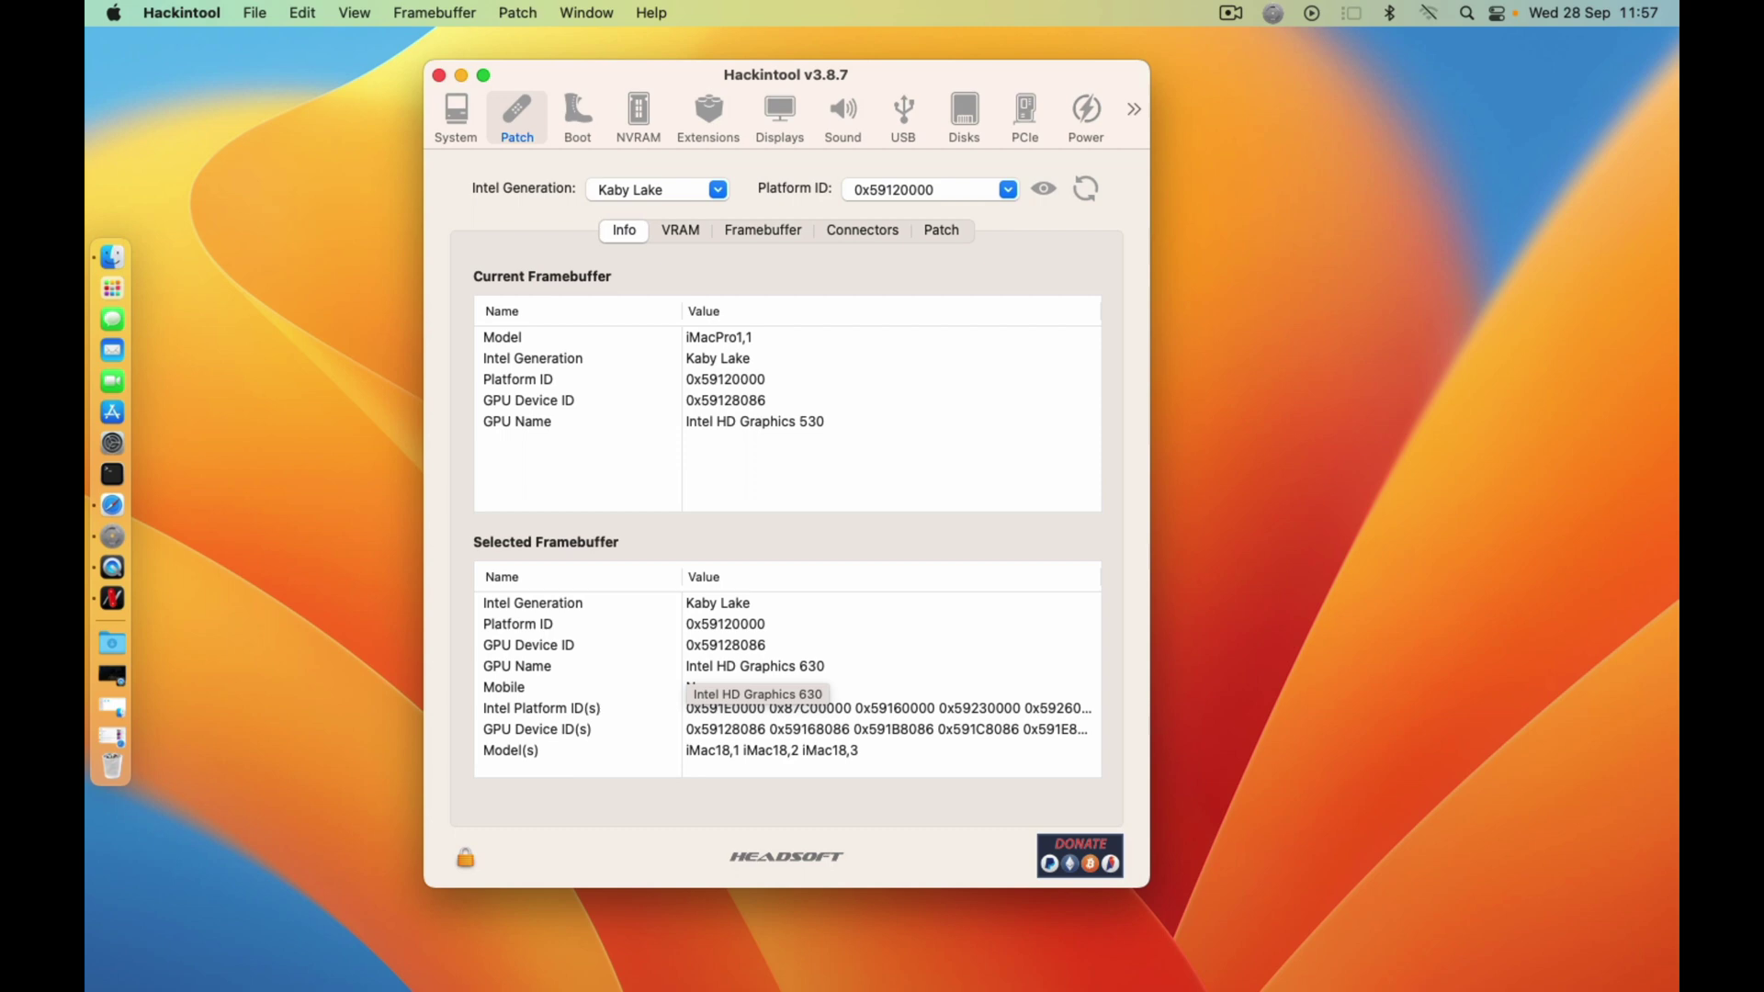
# Step: Preview the platform IDs 0x591B0000 and 0x59260007 for Kaby Lake, and set the platform ID back to 0x59120000
pyautogui.click(1008, 190)
pyautogui.click(896, 230)
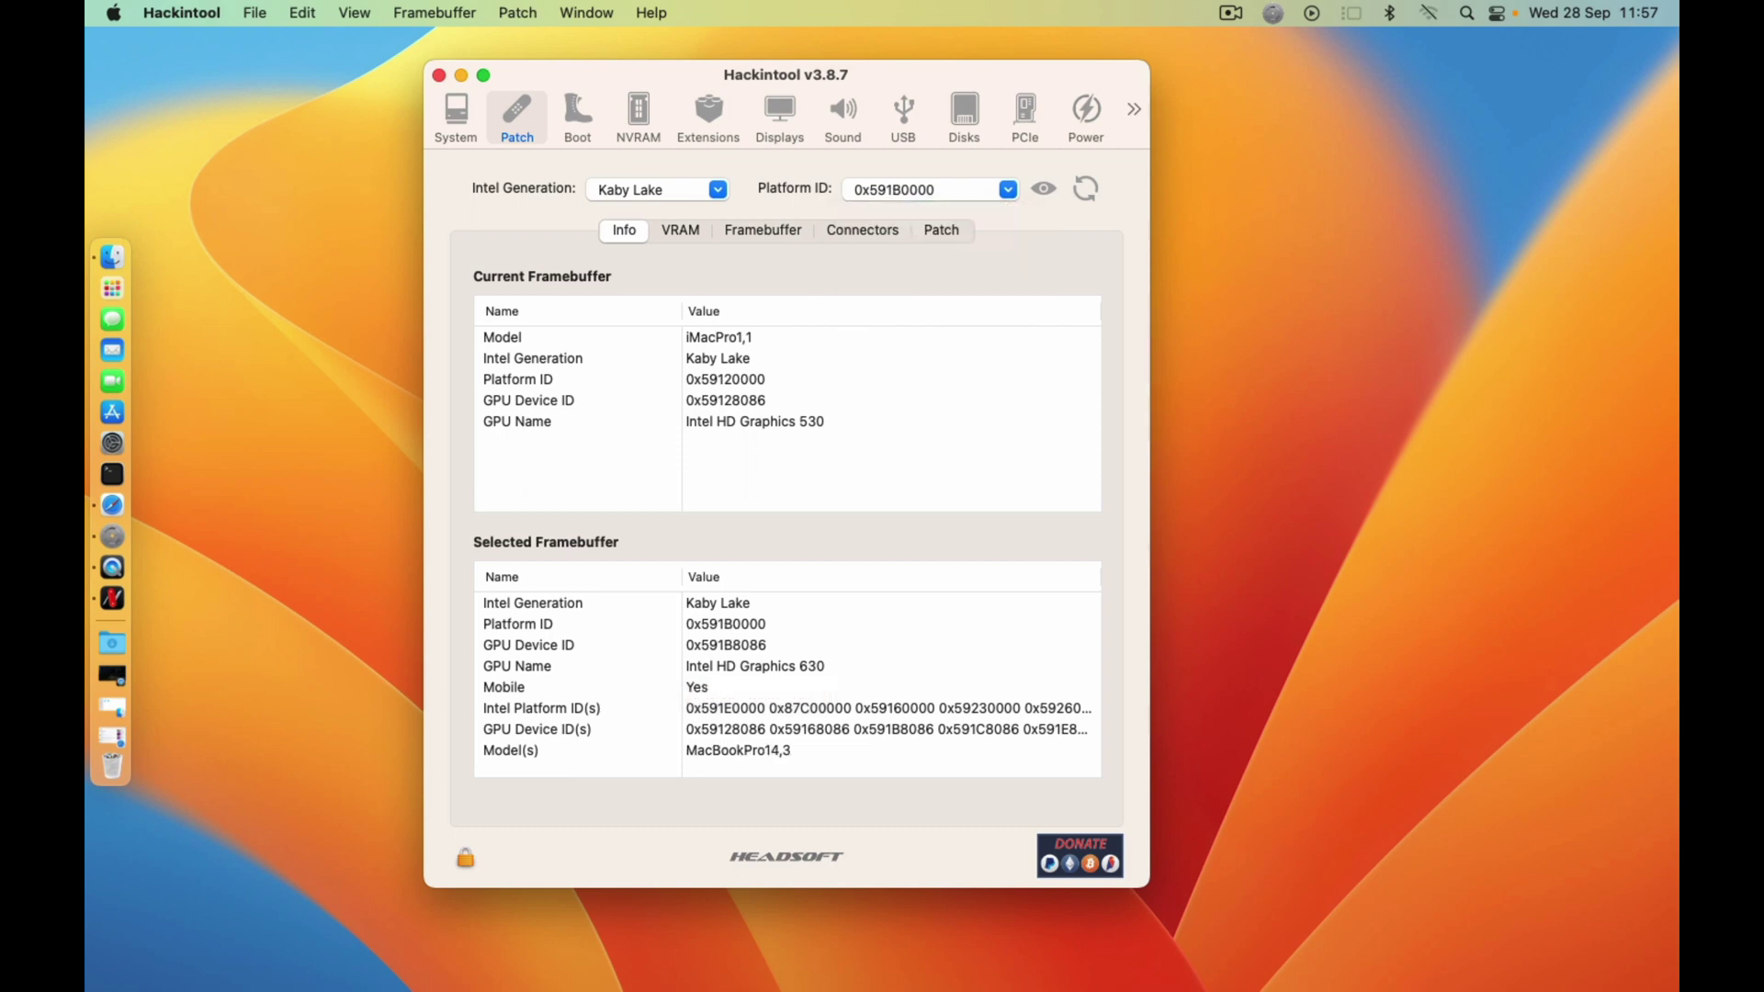
pyautogui.click(1008, 190)
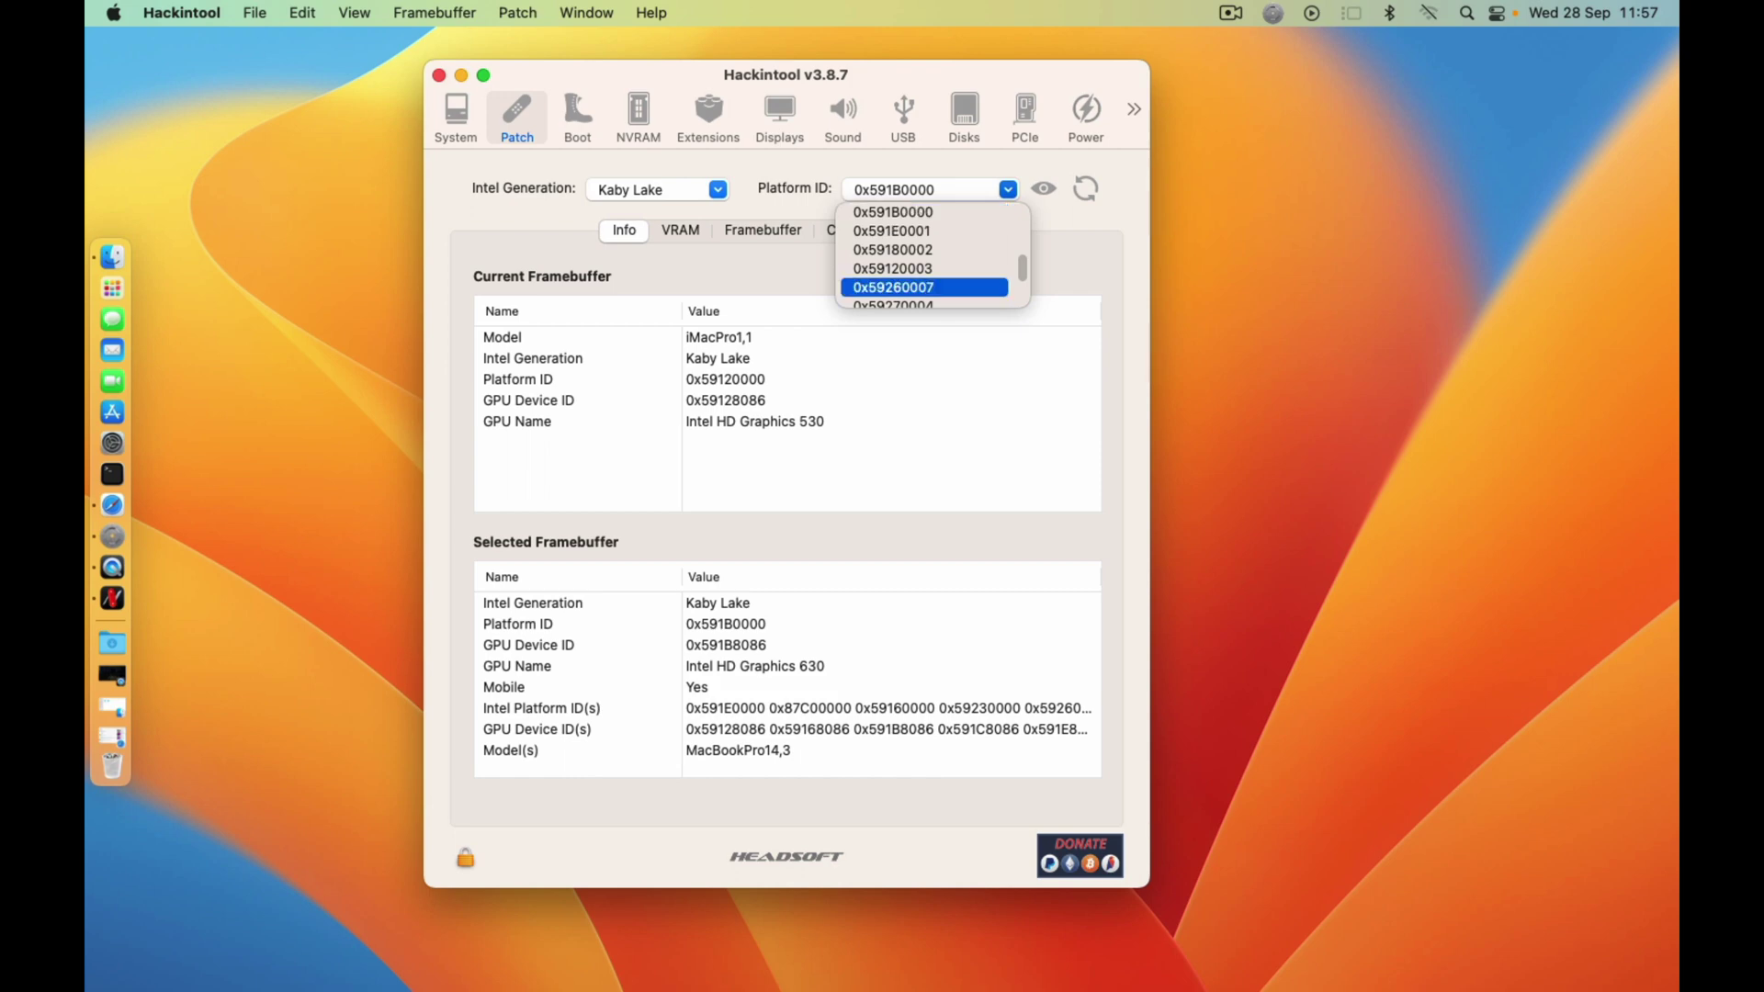
pyautogui.click(896, 286)
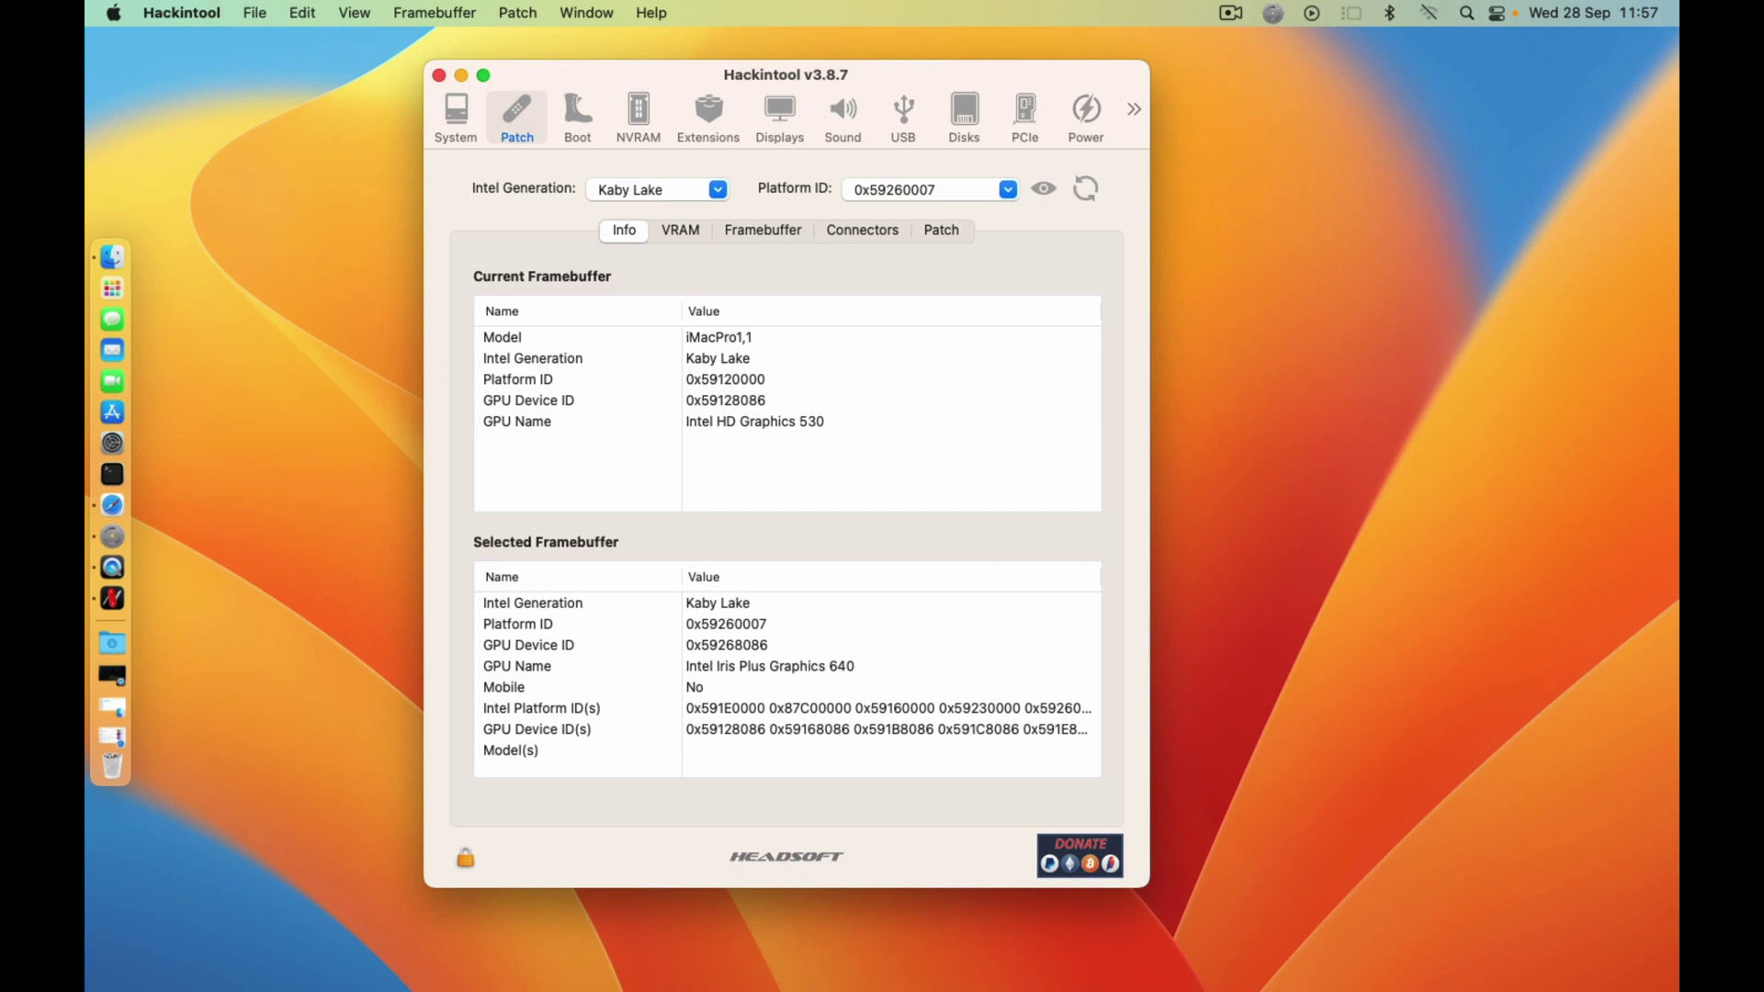
pyautogui.click(1008, 190)
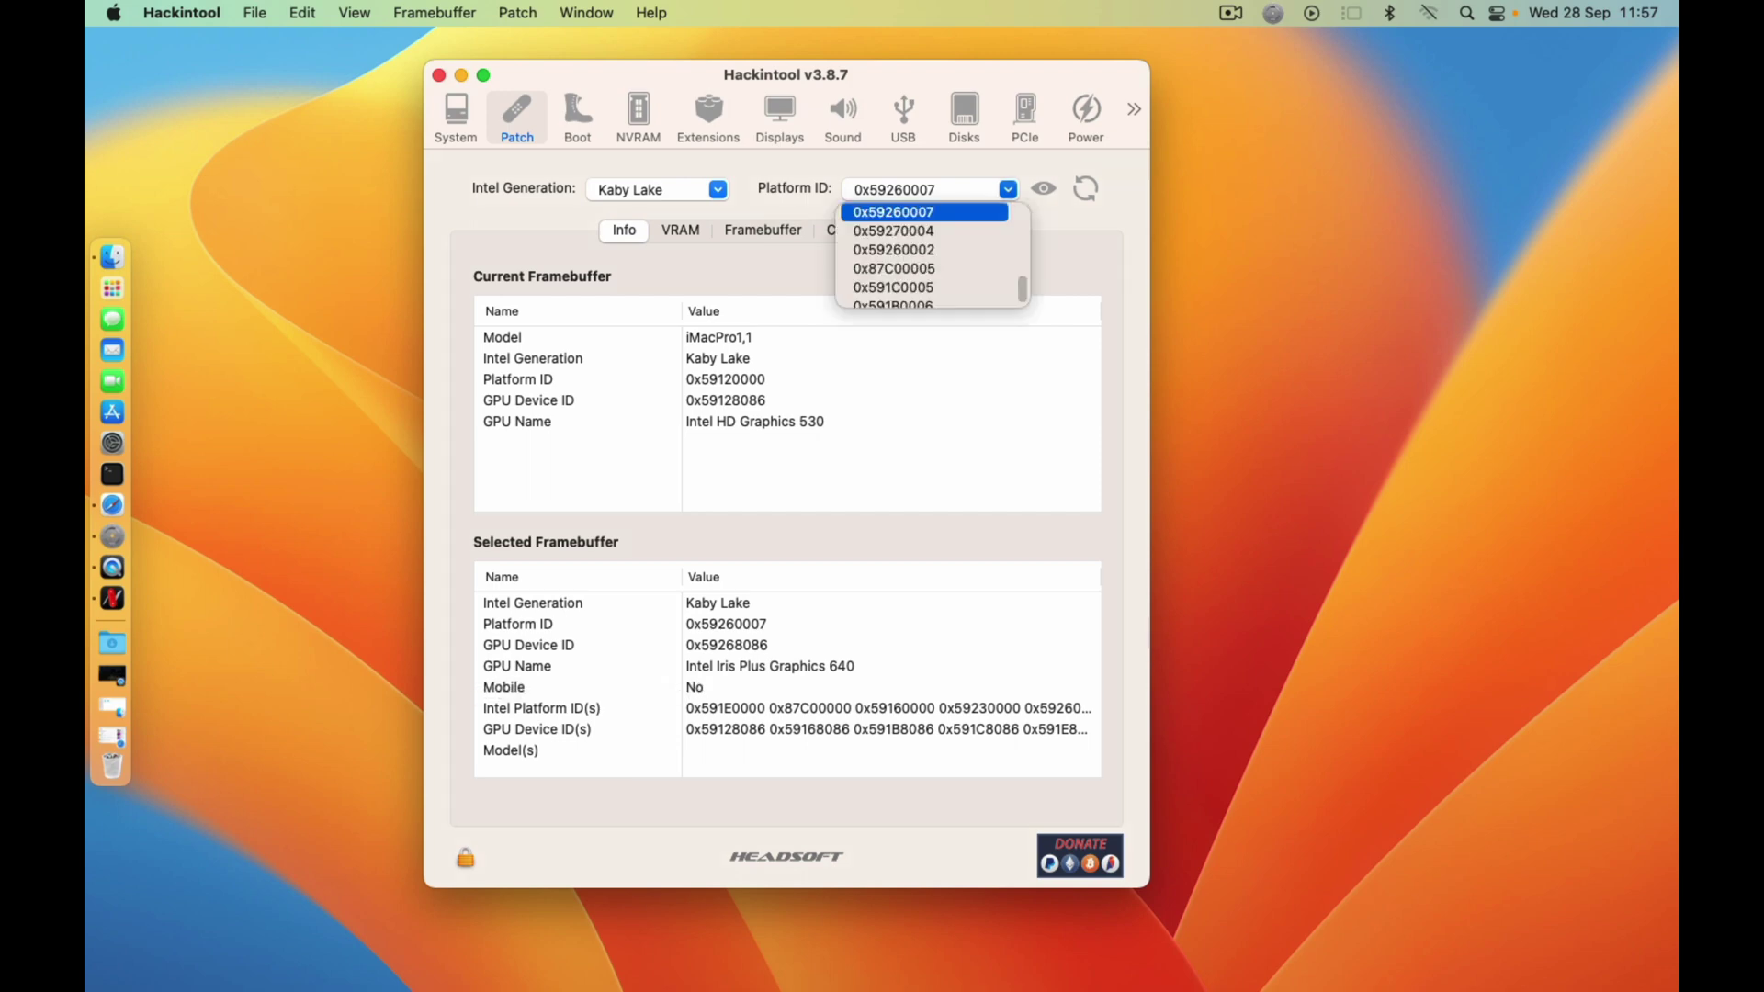
pyautogui.scroll(3, 919, 239)
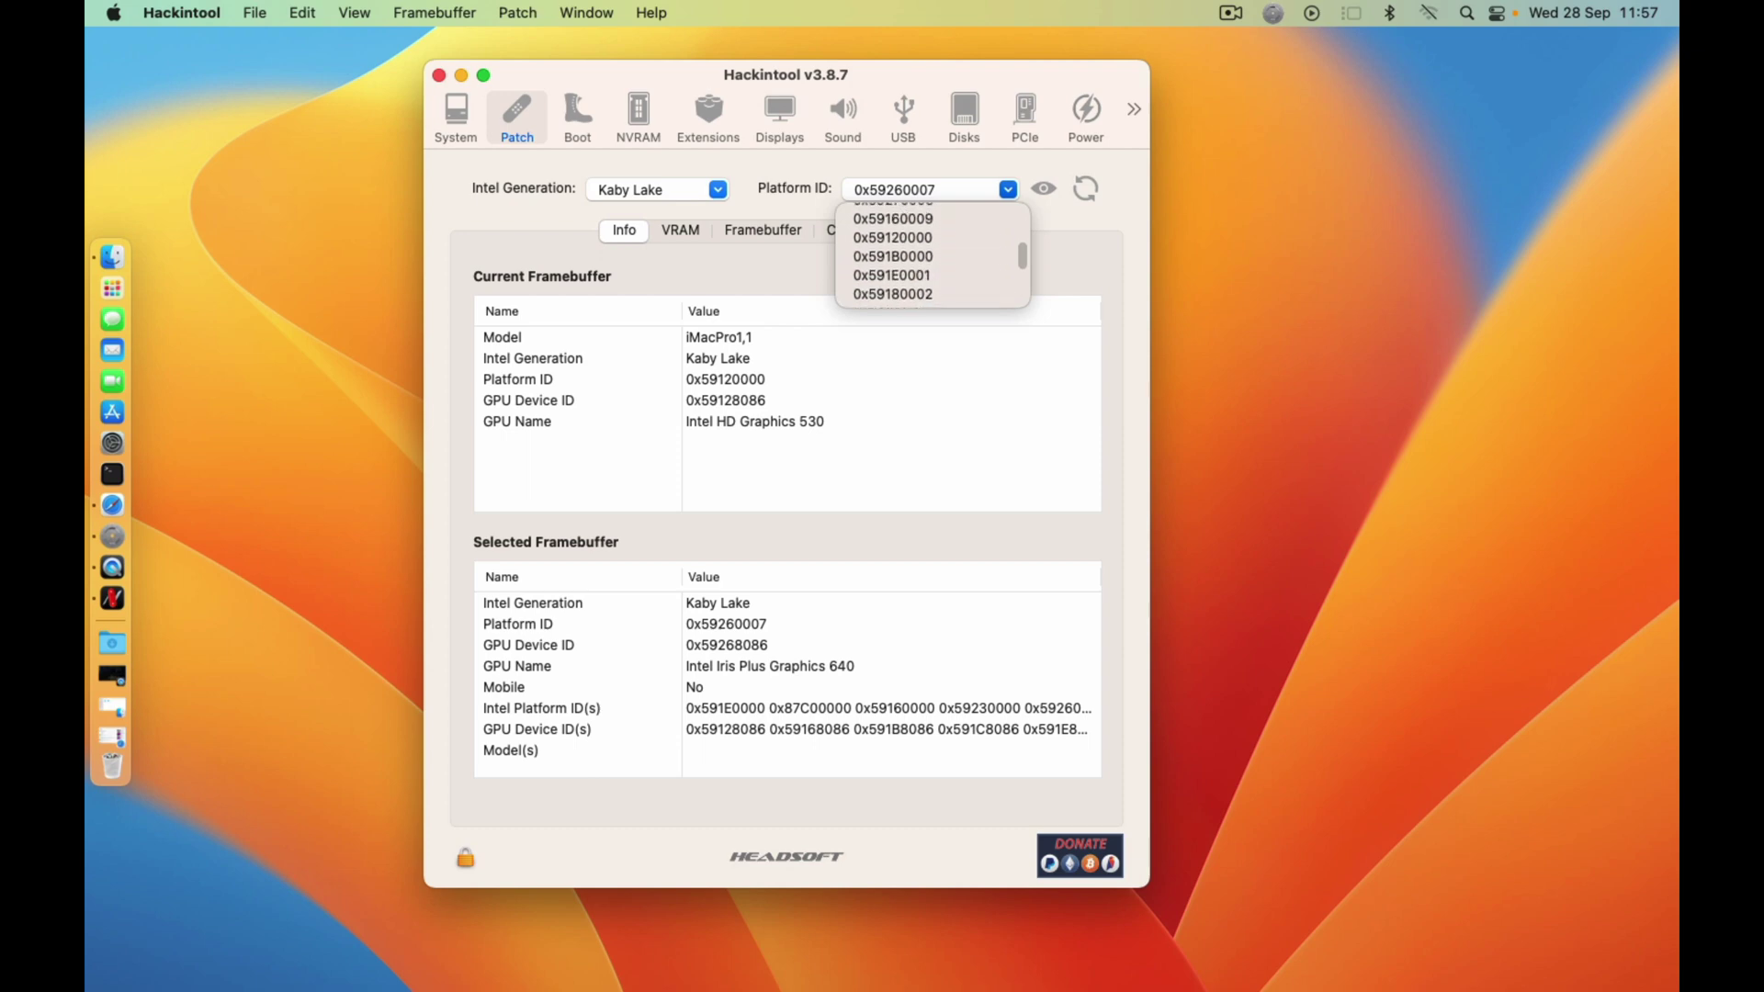
pyautogui.click(894, 237)
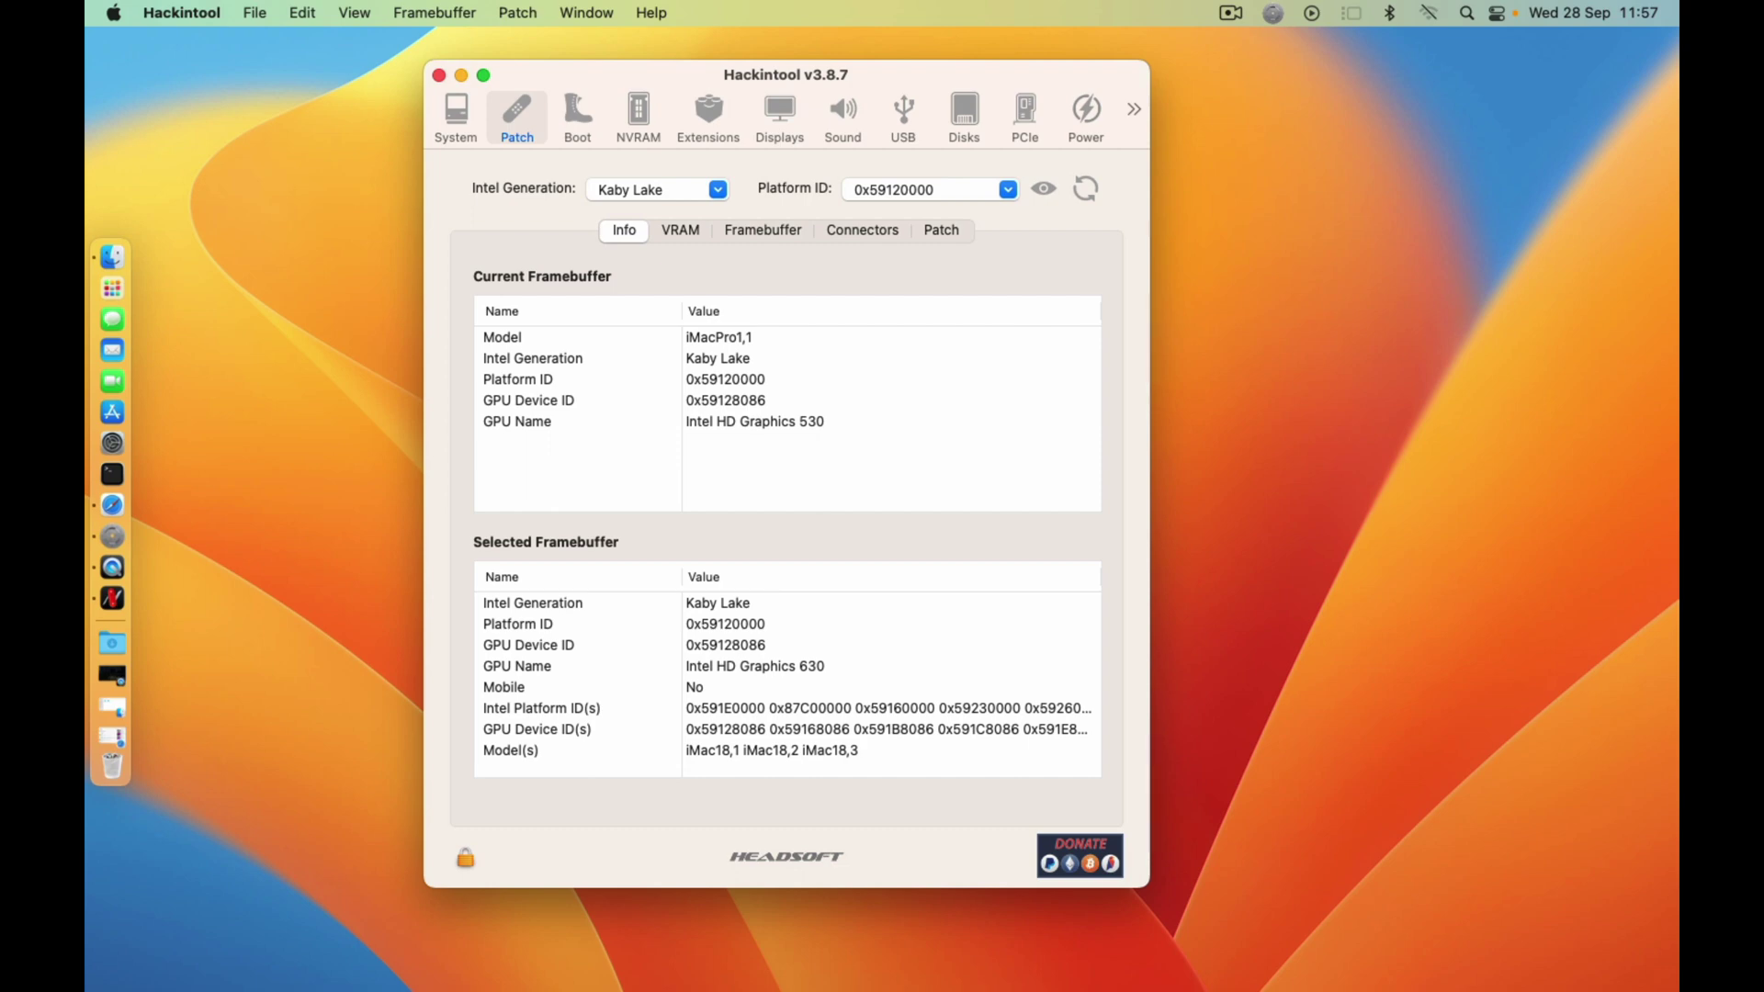
# Step: Review the VRAM and framebuffer values for platform ID 0x59120000, and enable the FBFramebufferCompression flag
pyautogui.click(680, 230)
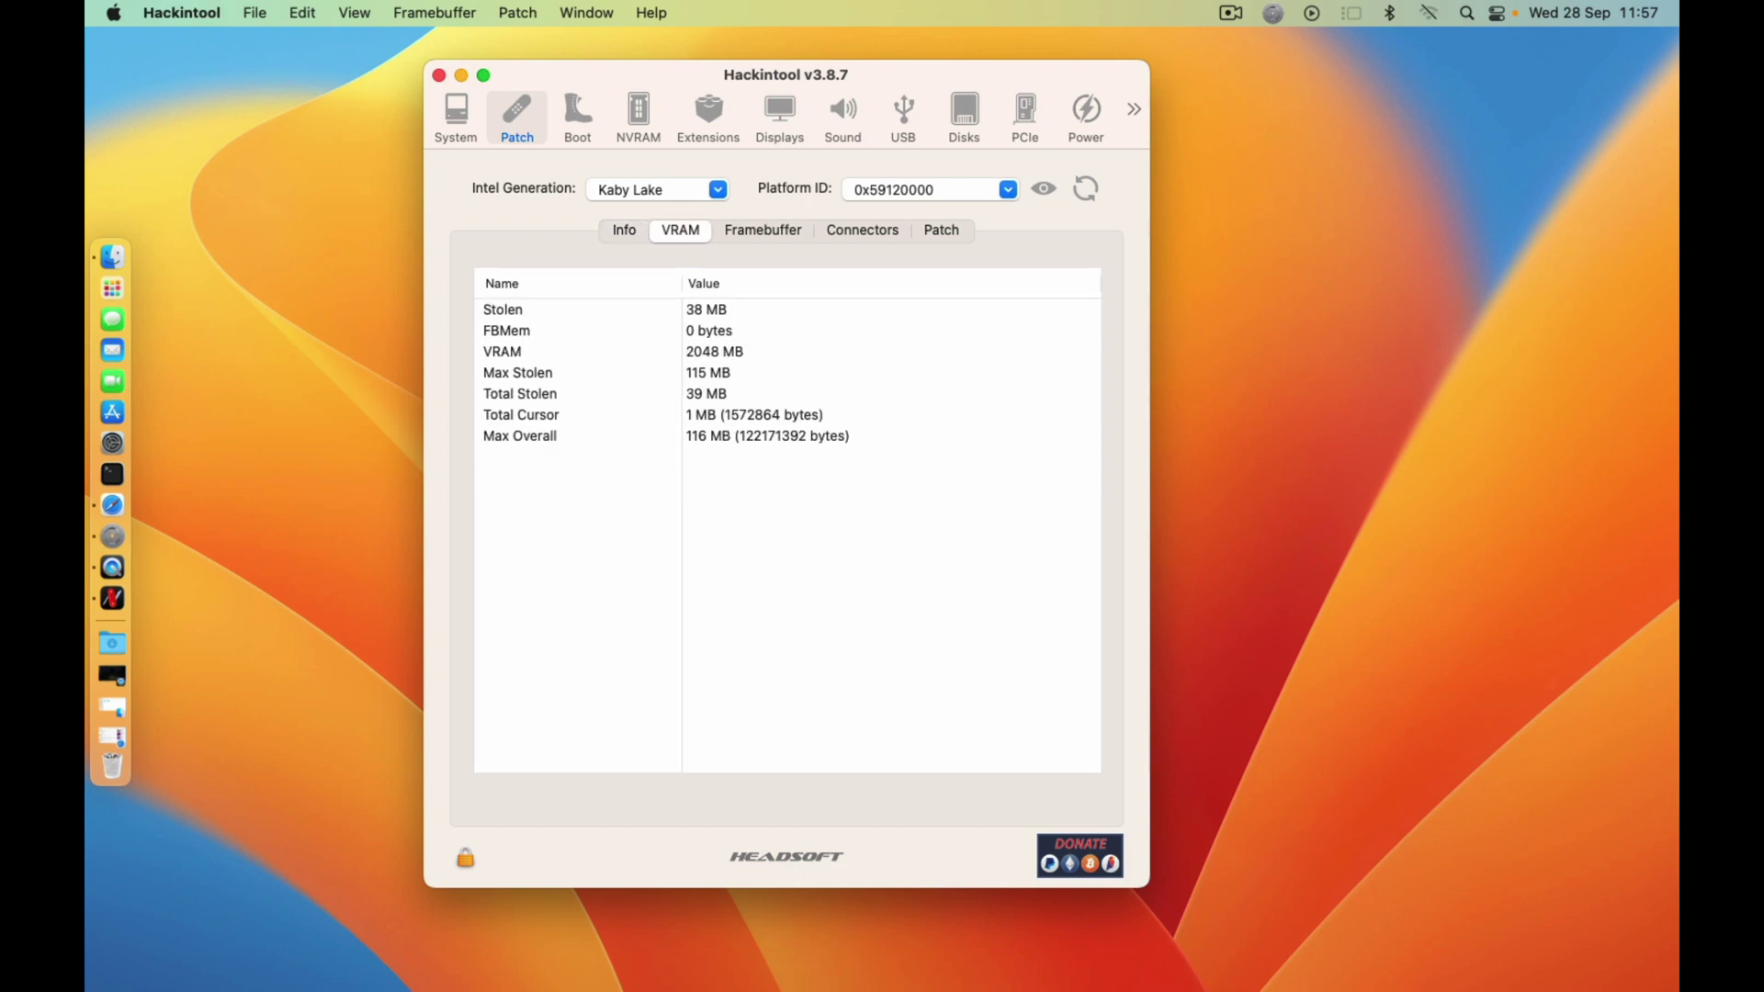
pyautogui.click(763, 231)
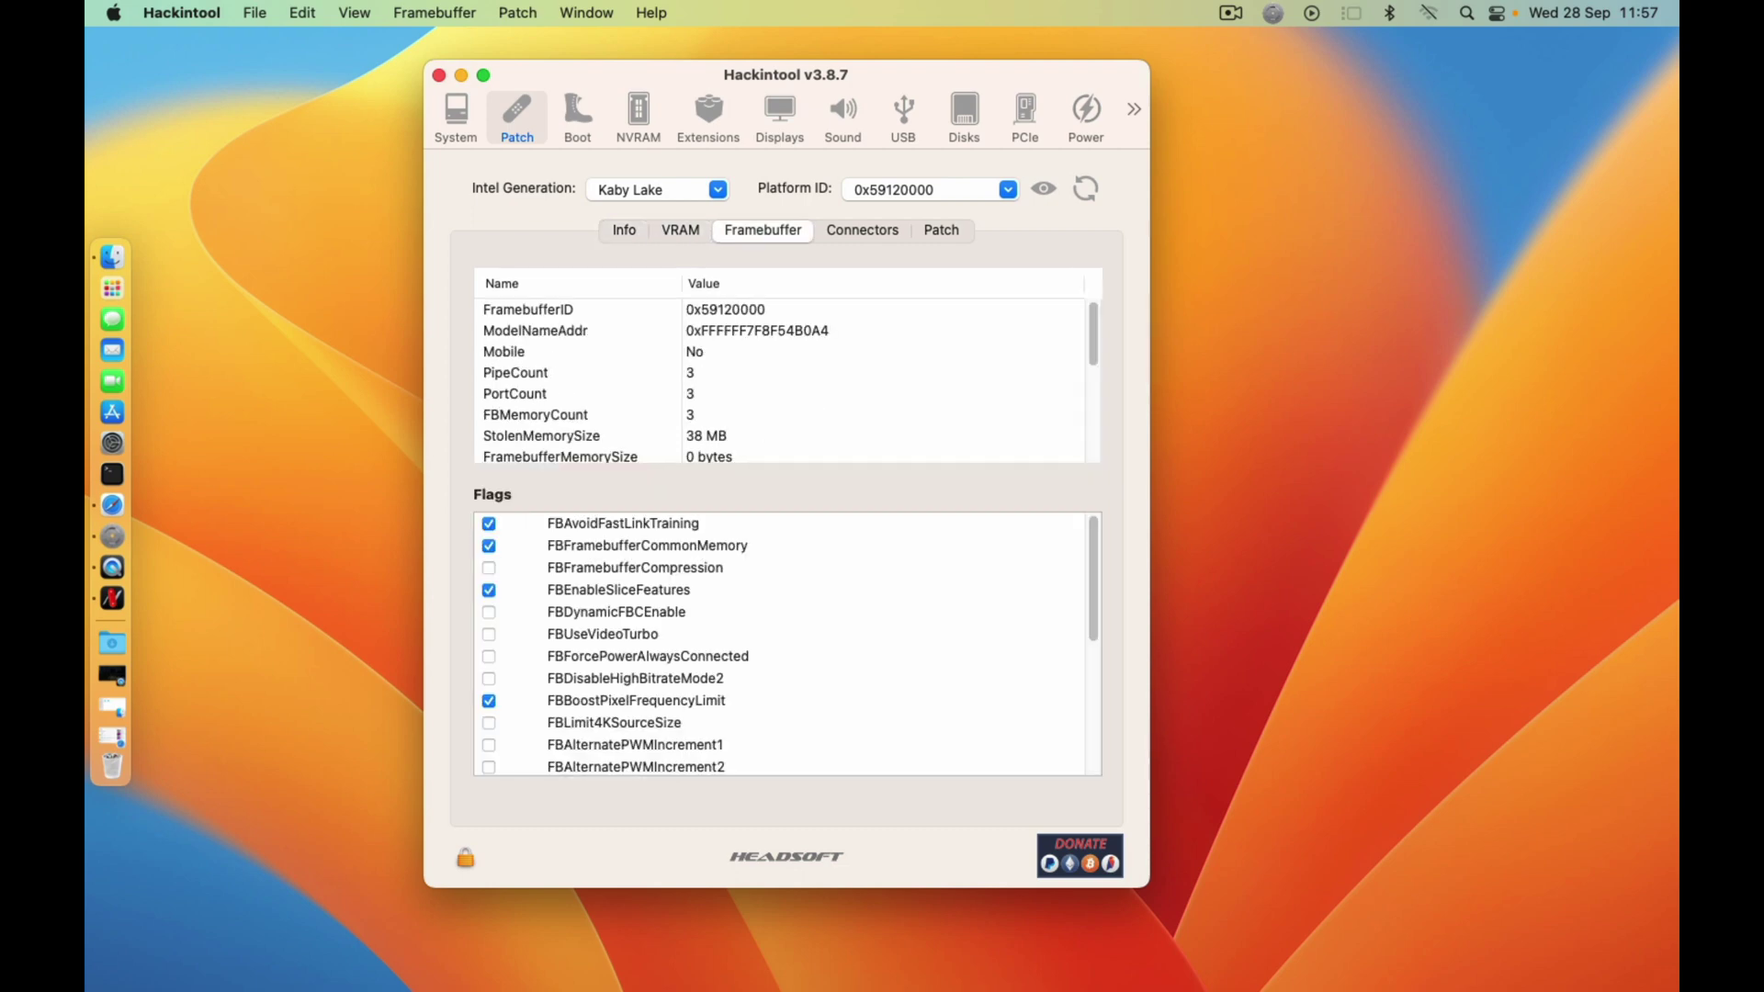
pyautogui.scroll(-10, 781, 381)
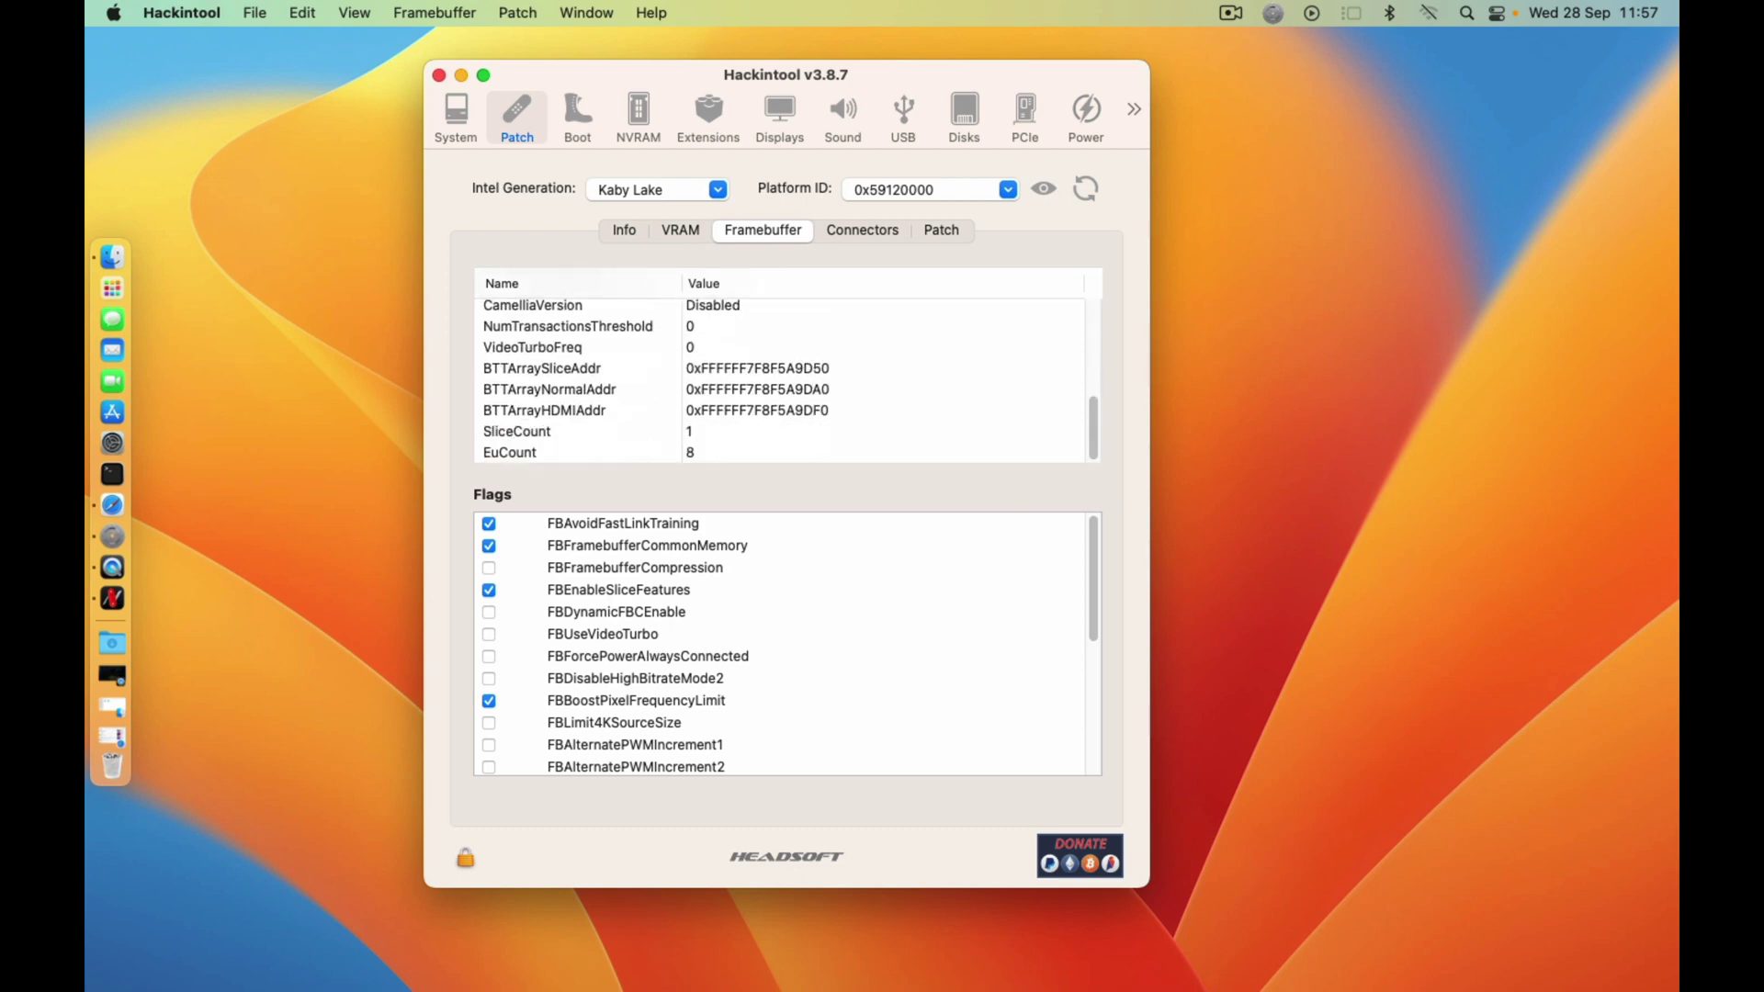
pyautogui.scroll(1, 781, 381)
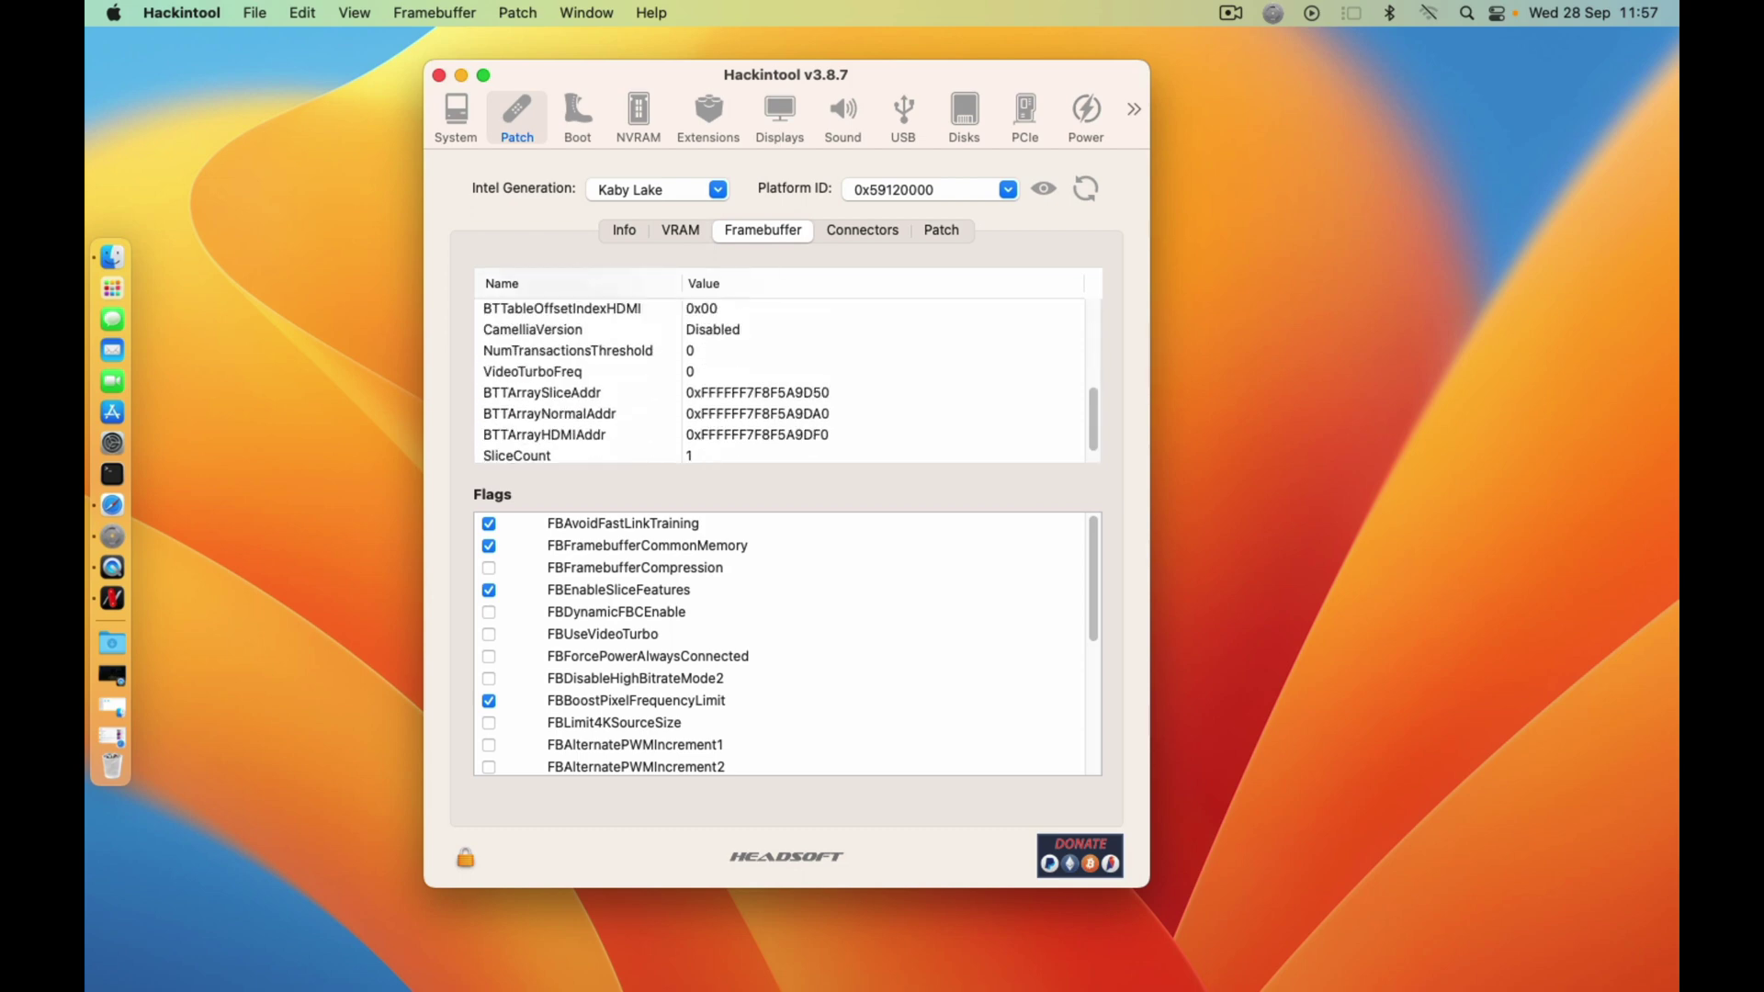
pyautogui.click(489, 567)
pyautogui.scroll(-1, 781, 381)
pyautogui.scroll(8, 781, 381)
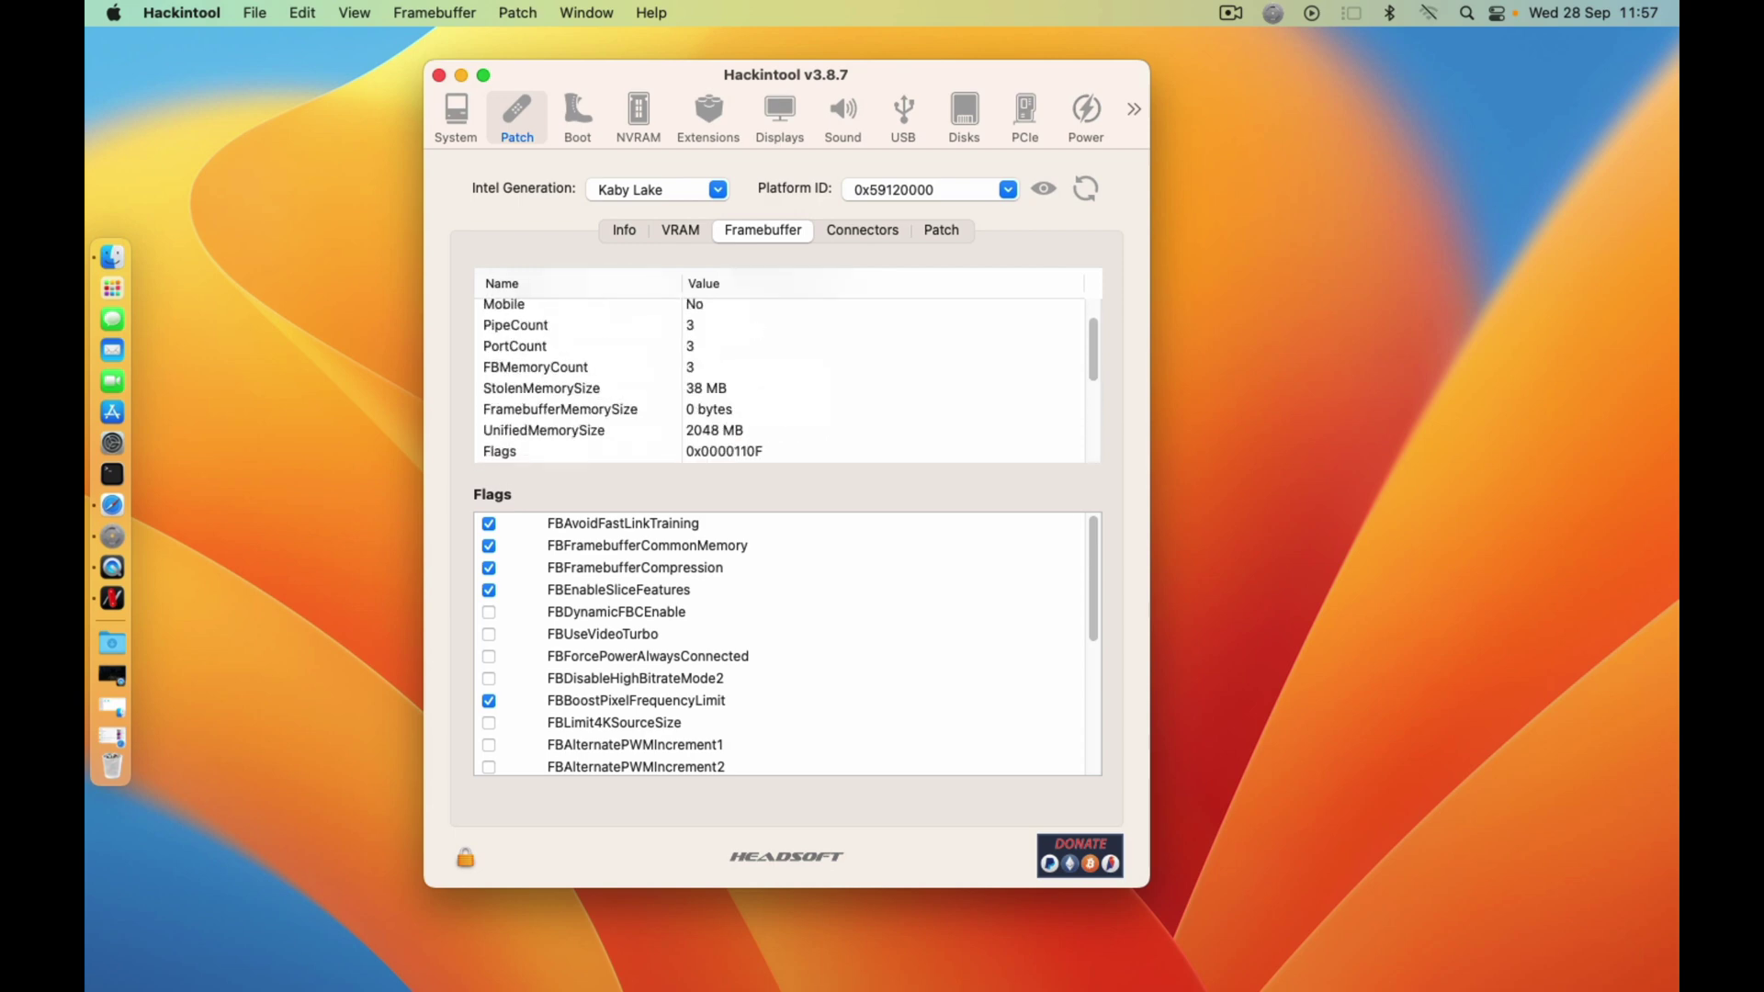
pyautogui.scroll(-1, 781, 381)
pyautogui.scroll(3, 781, 382)
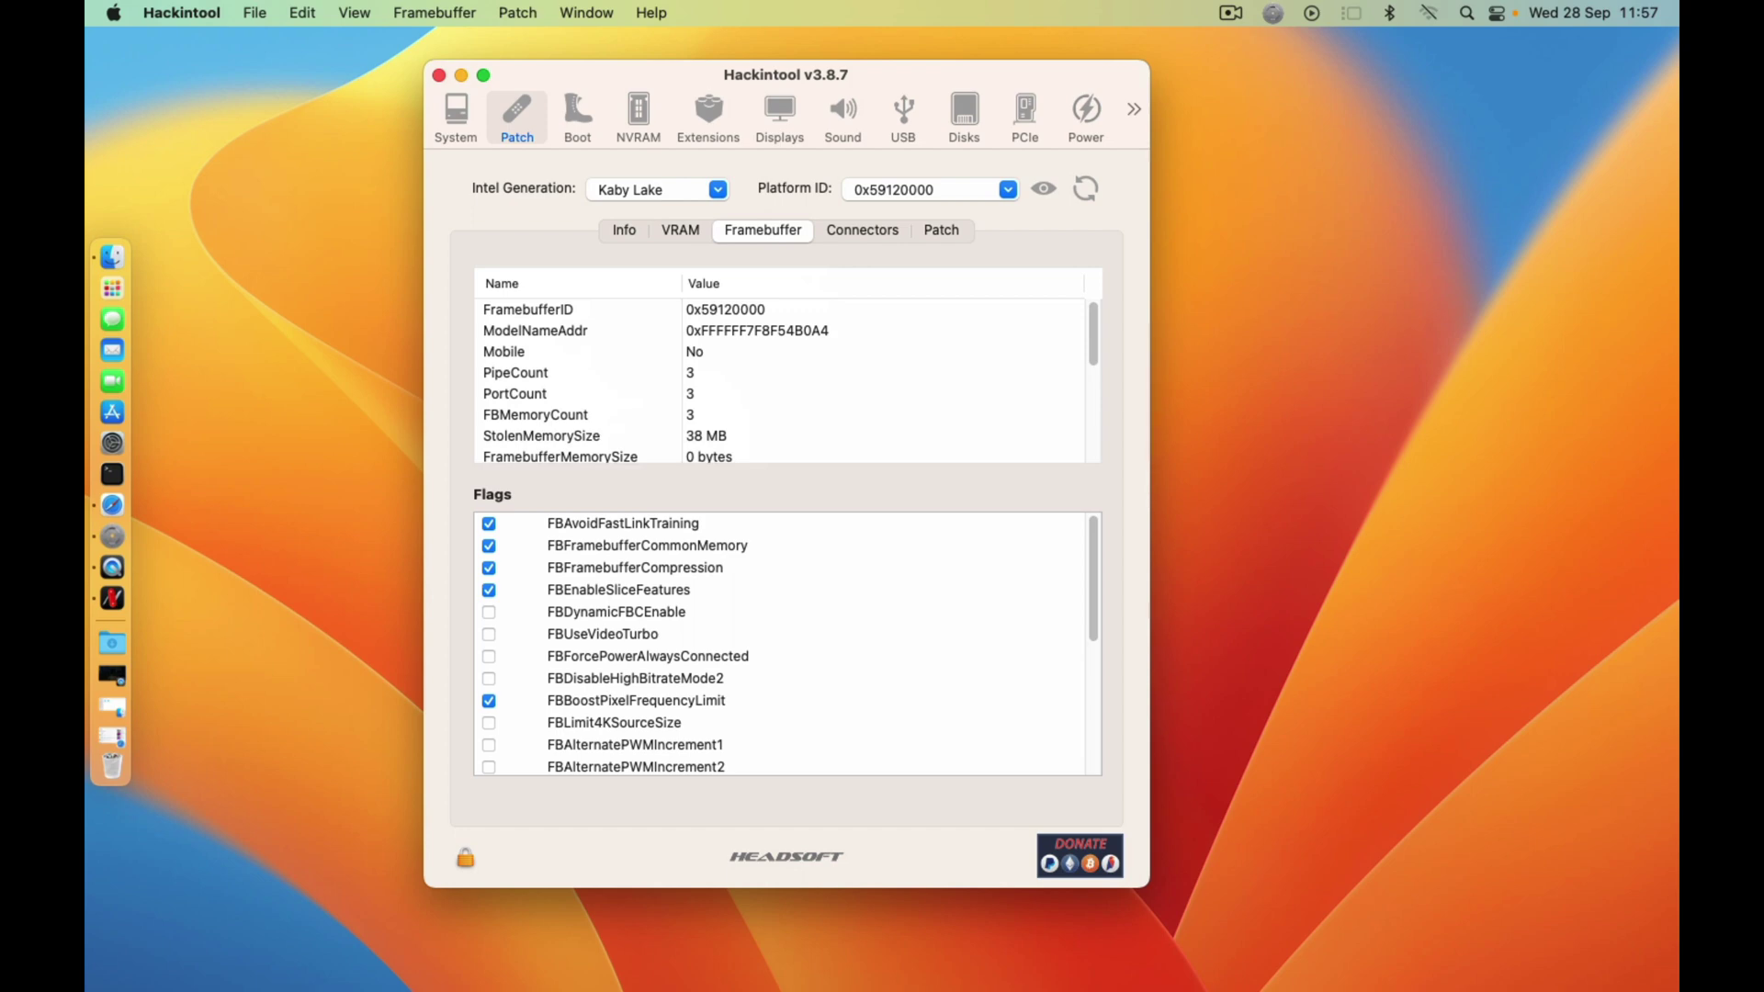
pyautogui.scroll(-5, 781, 381)
pyautogui.scroll(-5, 781, 644)
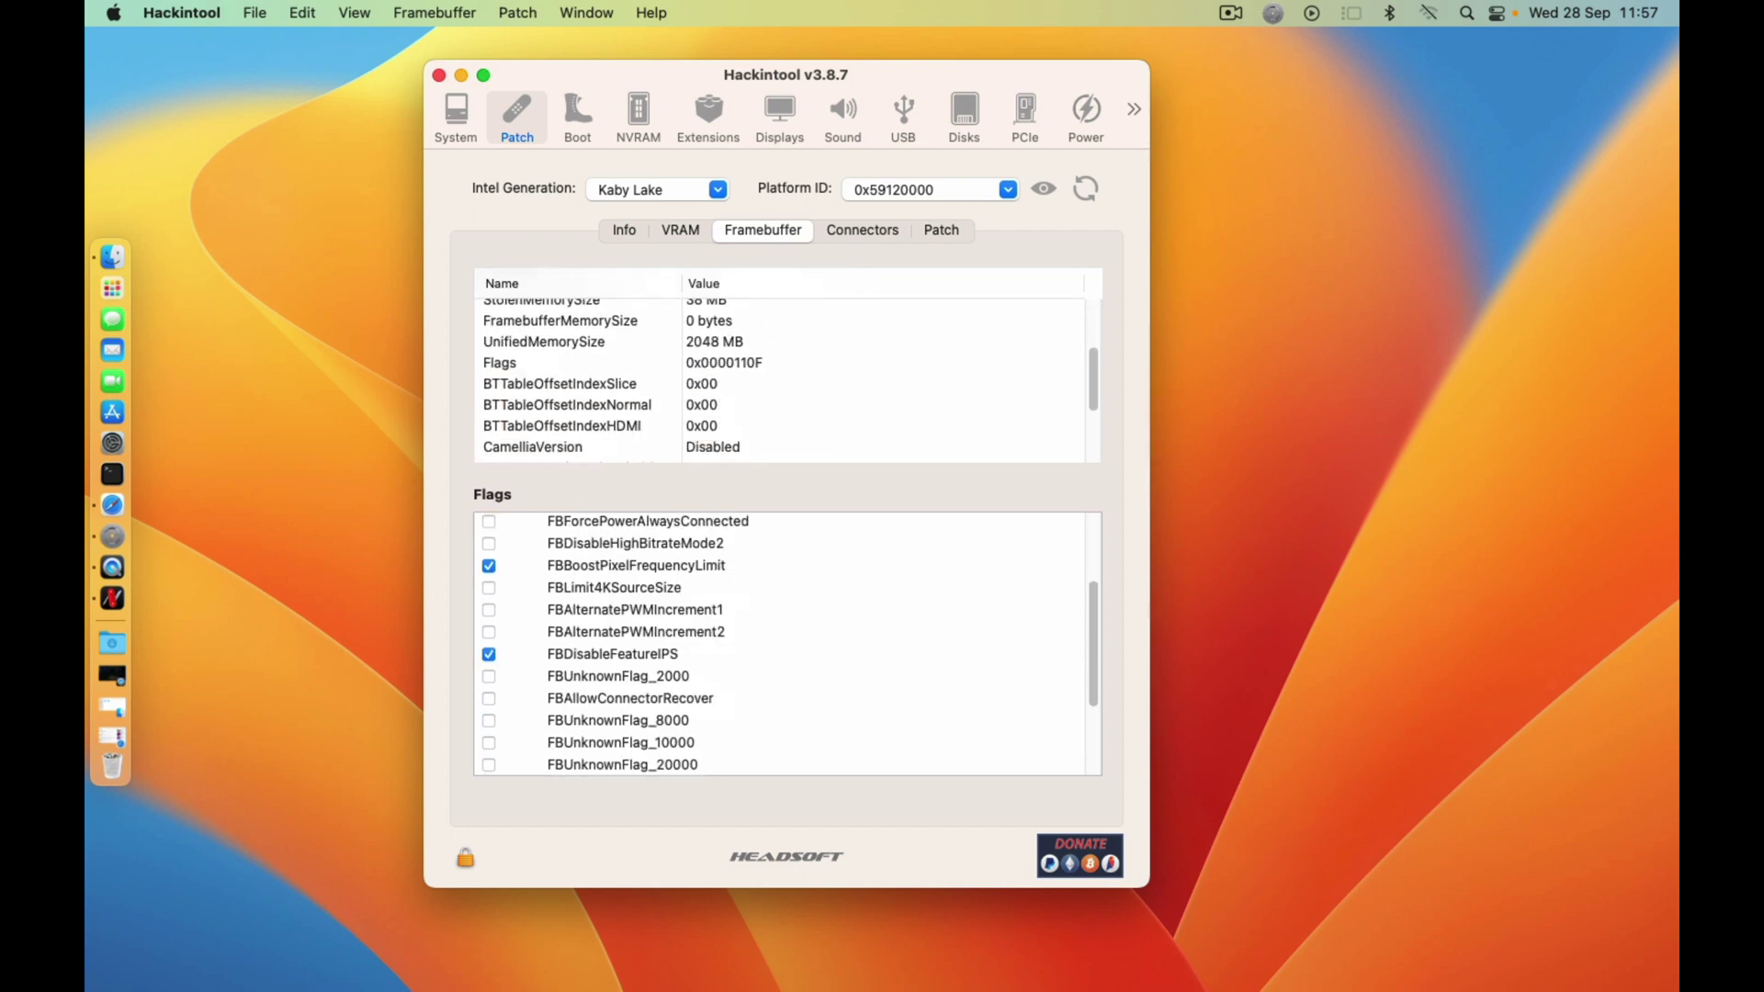
# Step: Examine the framebuffer connectors, including the flags and attached display details of the connector with index 3
pyautogui.click(862, 230)
pyautogui.scroll(-5, 785, 514)
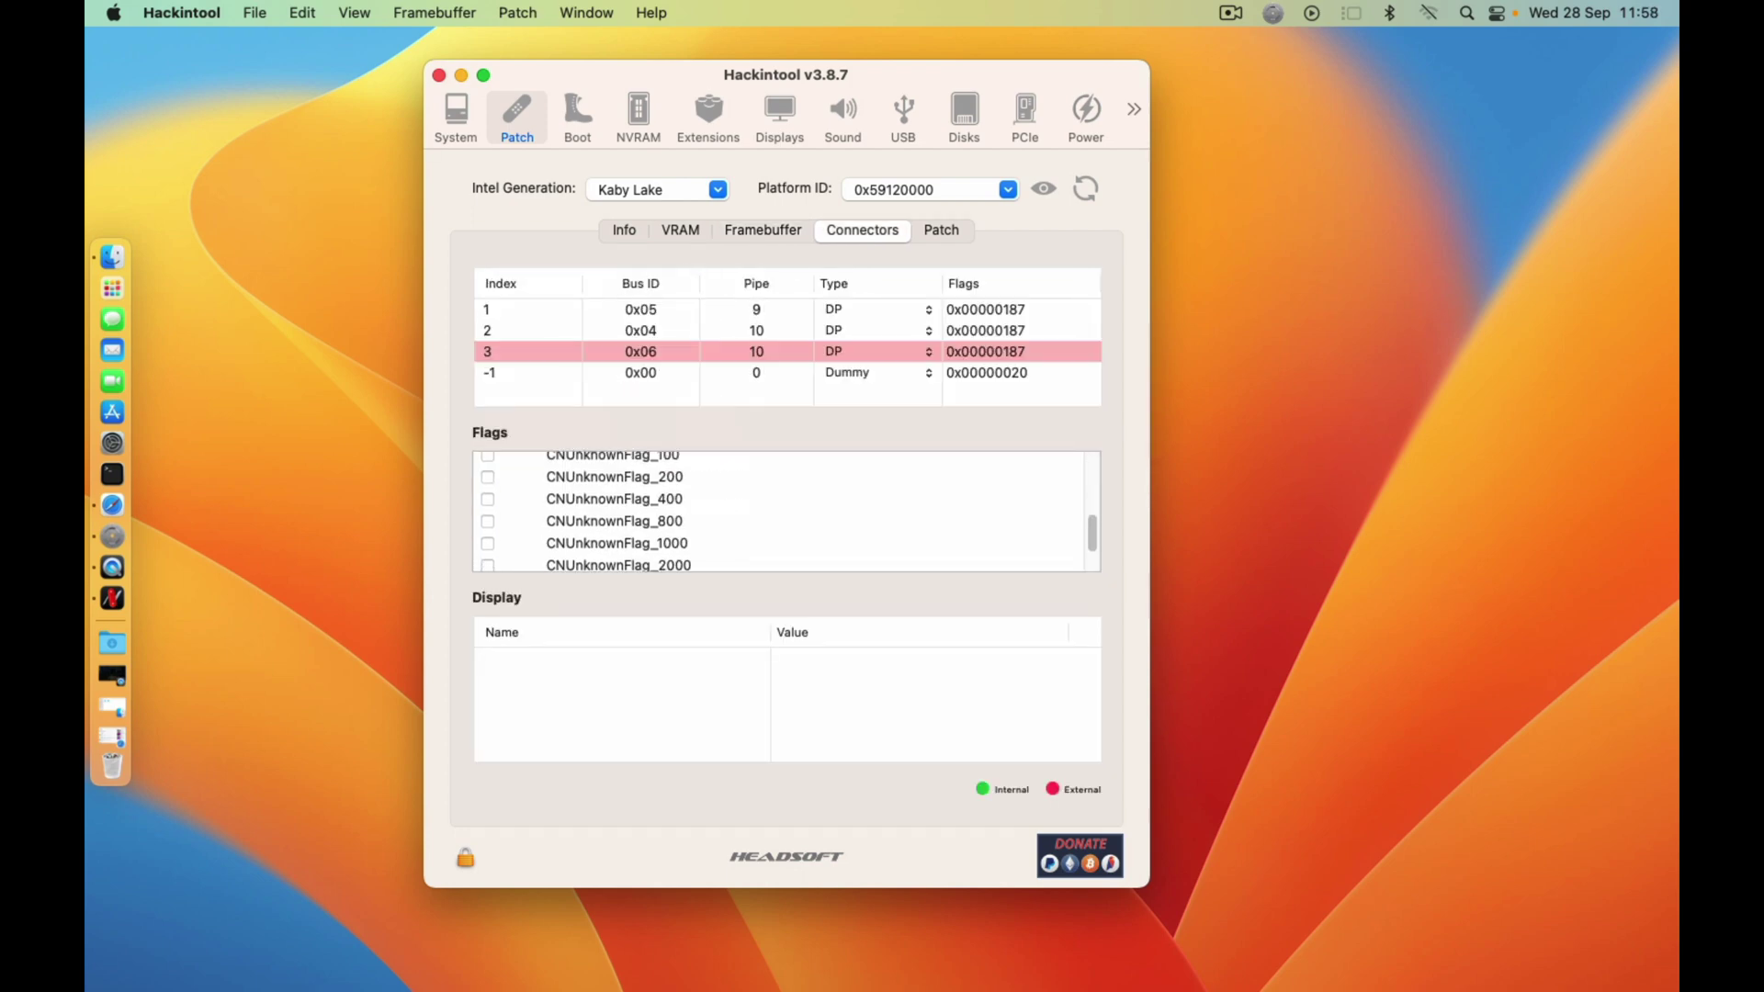
pyautogui.scroll(5, 786, 511)
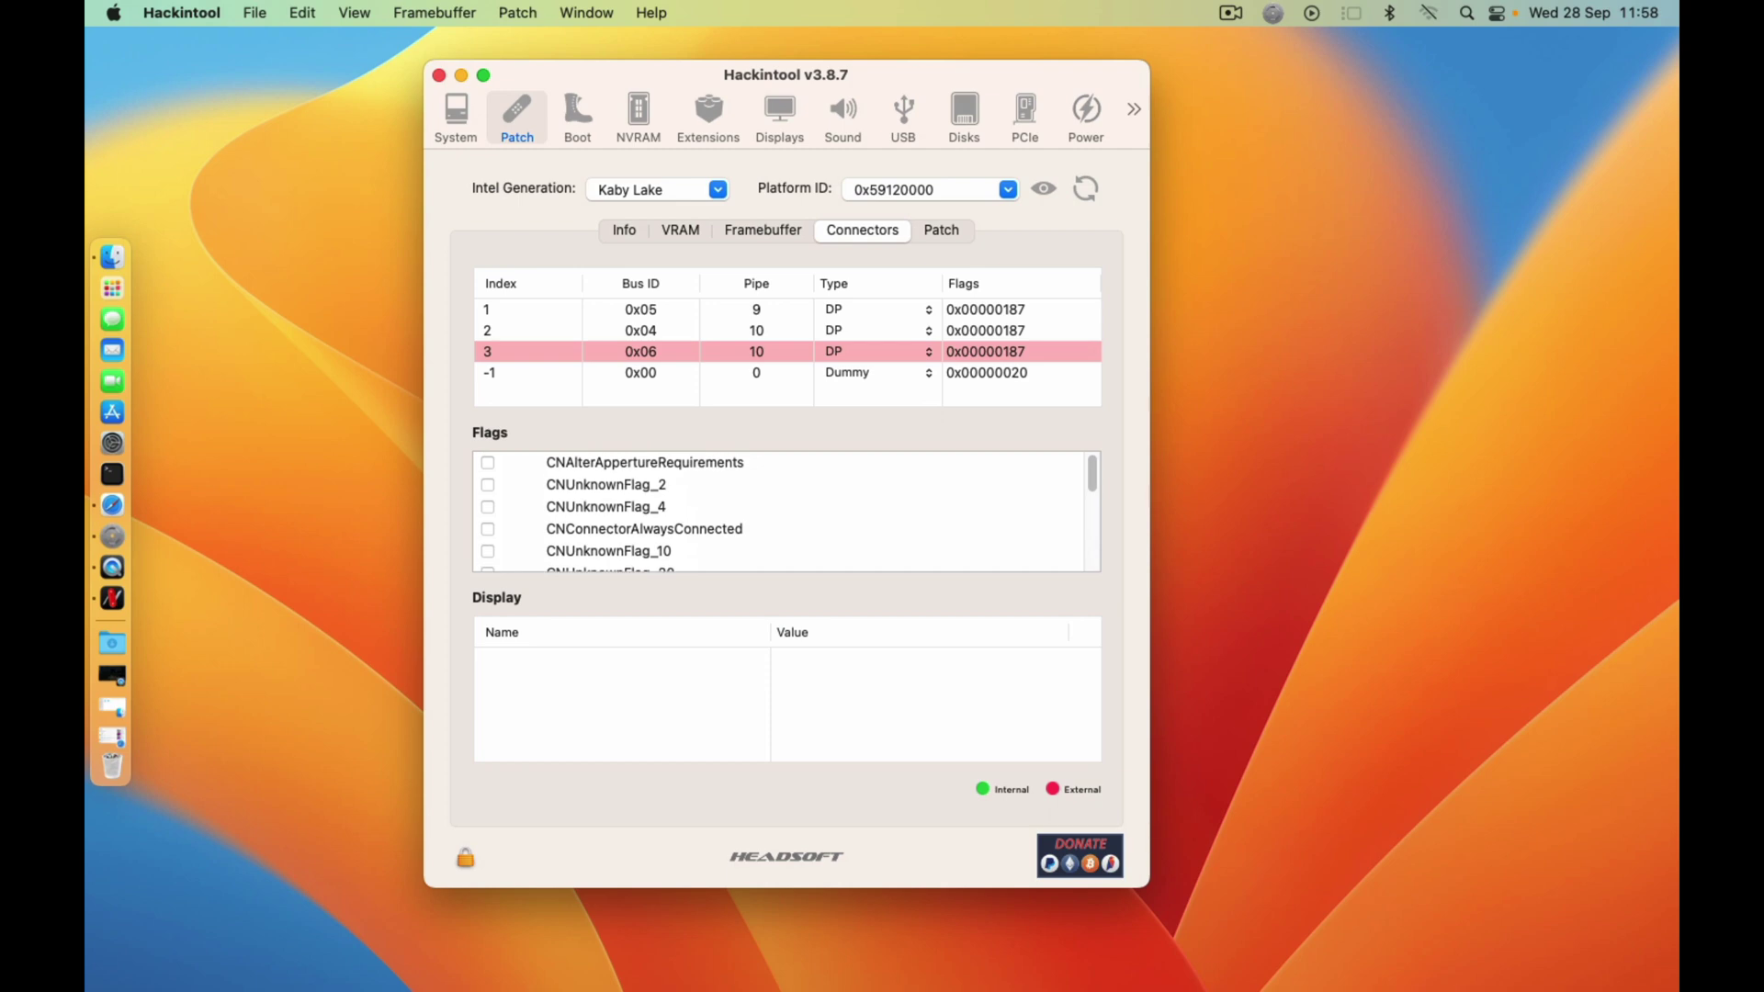
pyautogui.click(757, 352)
pyautogui.scroll(-5, 786, 510)
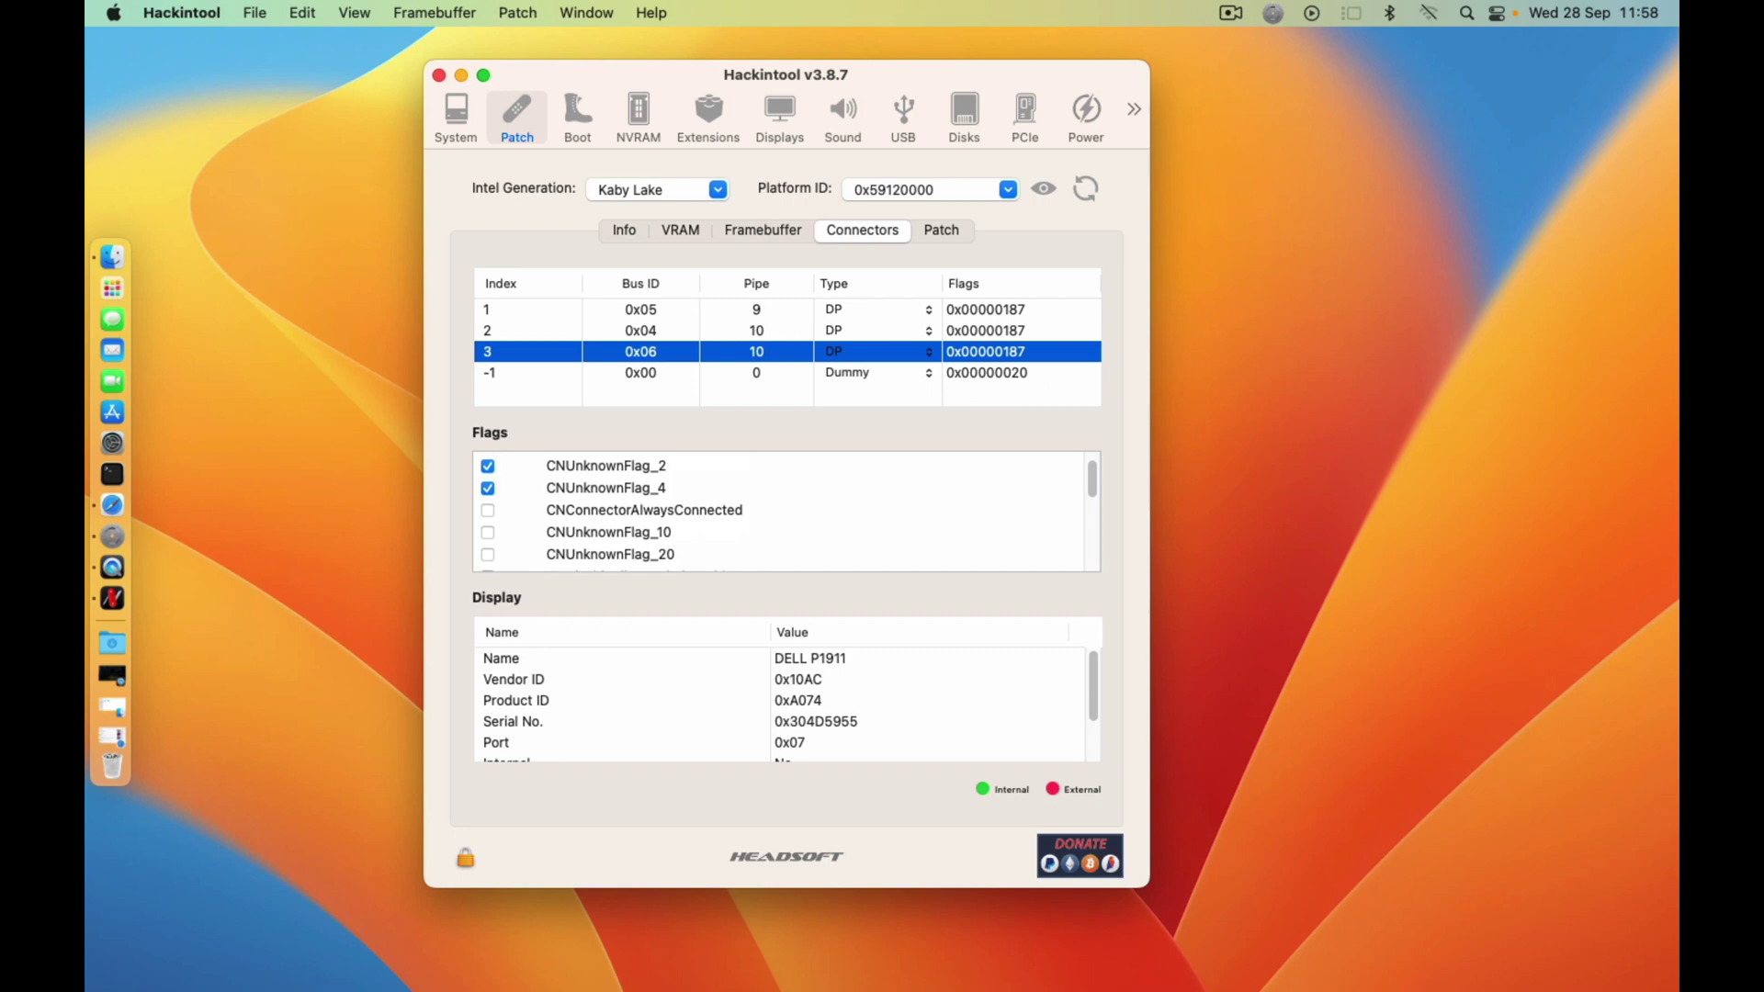
pyautogui.scroll(5, 786, 511)
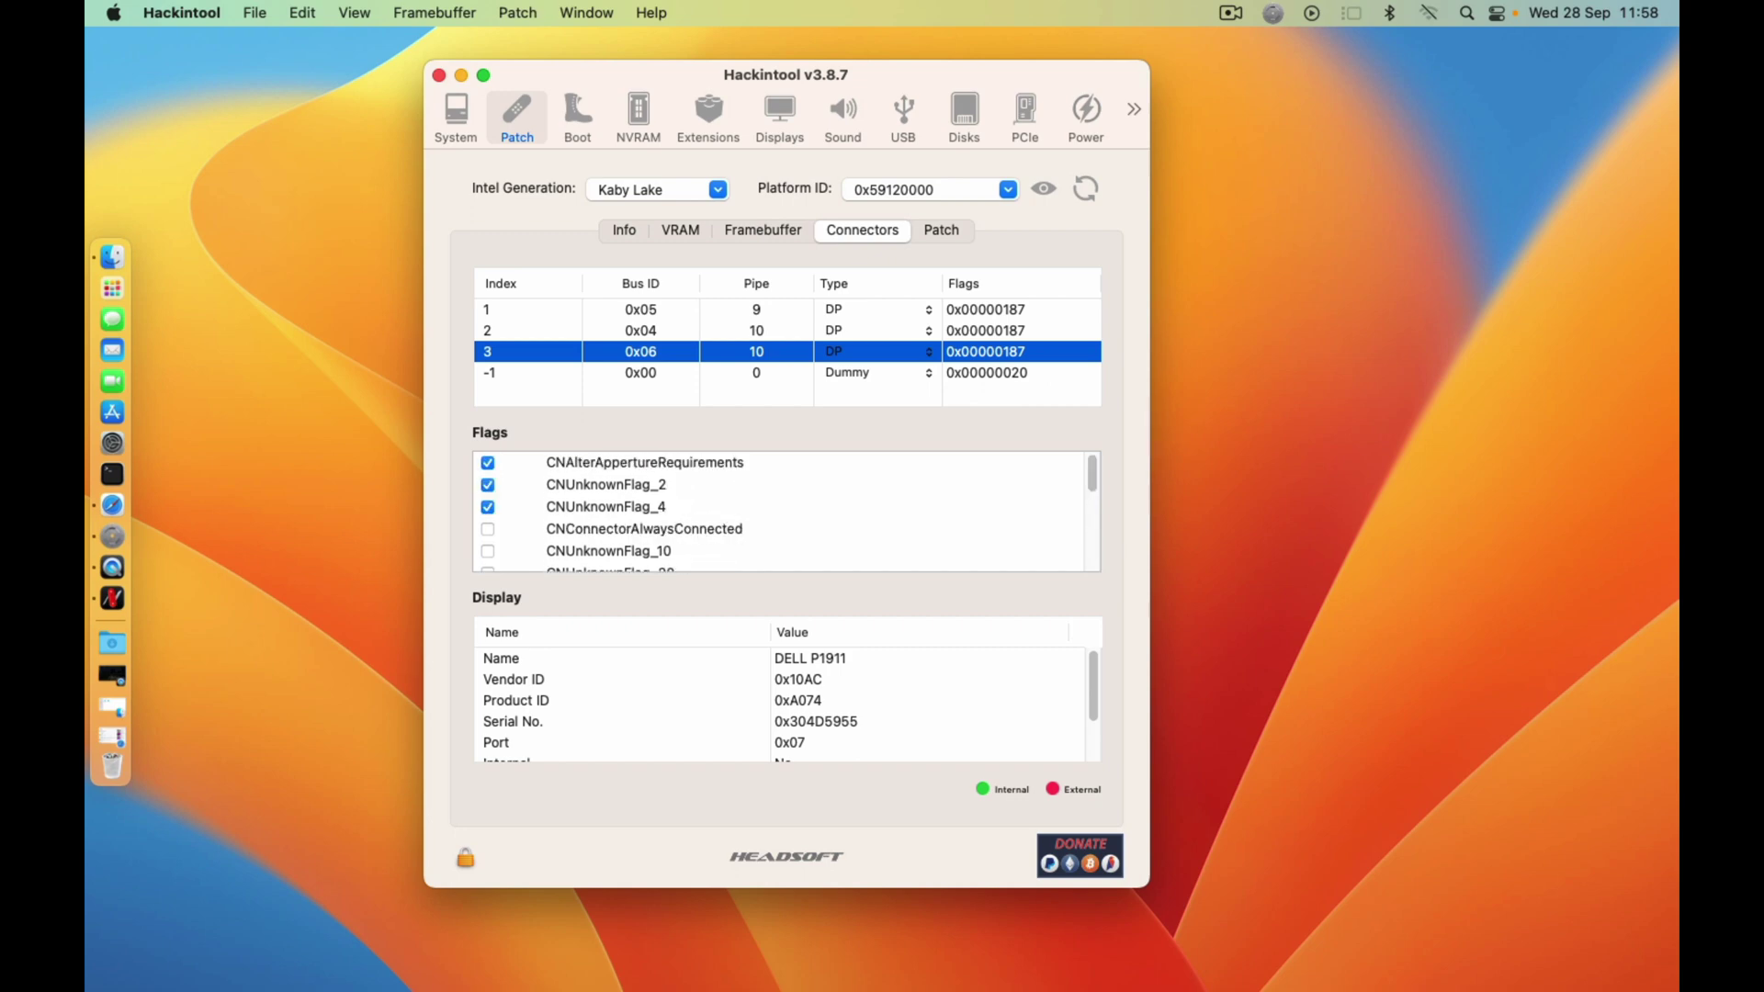
pyautogui.scroll(-3, 785, 703)
pyautogui.scroll(2, 786, 703)
pyautogui.scroll(-2, 786, 703)
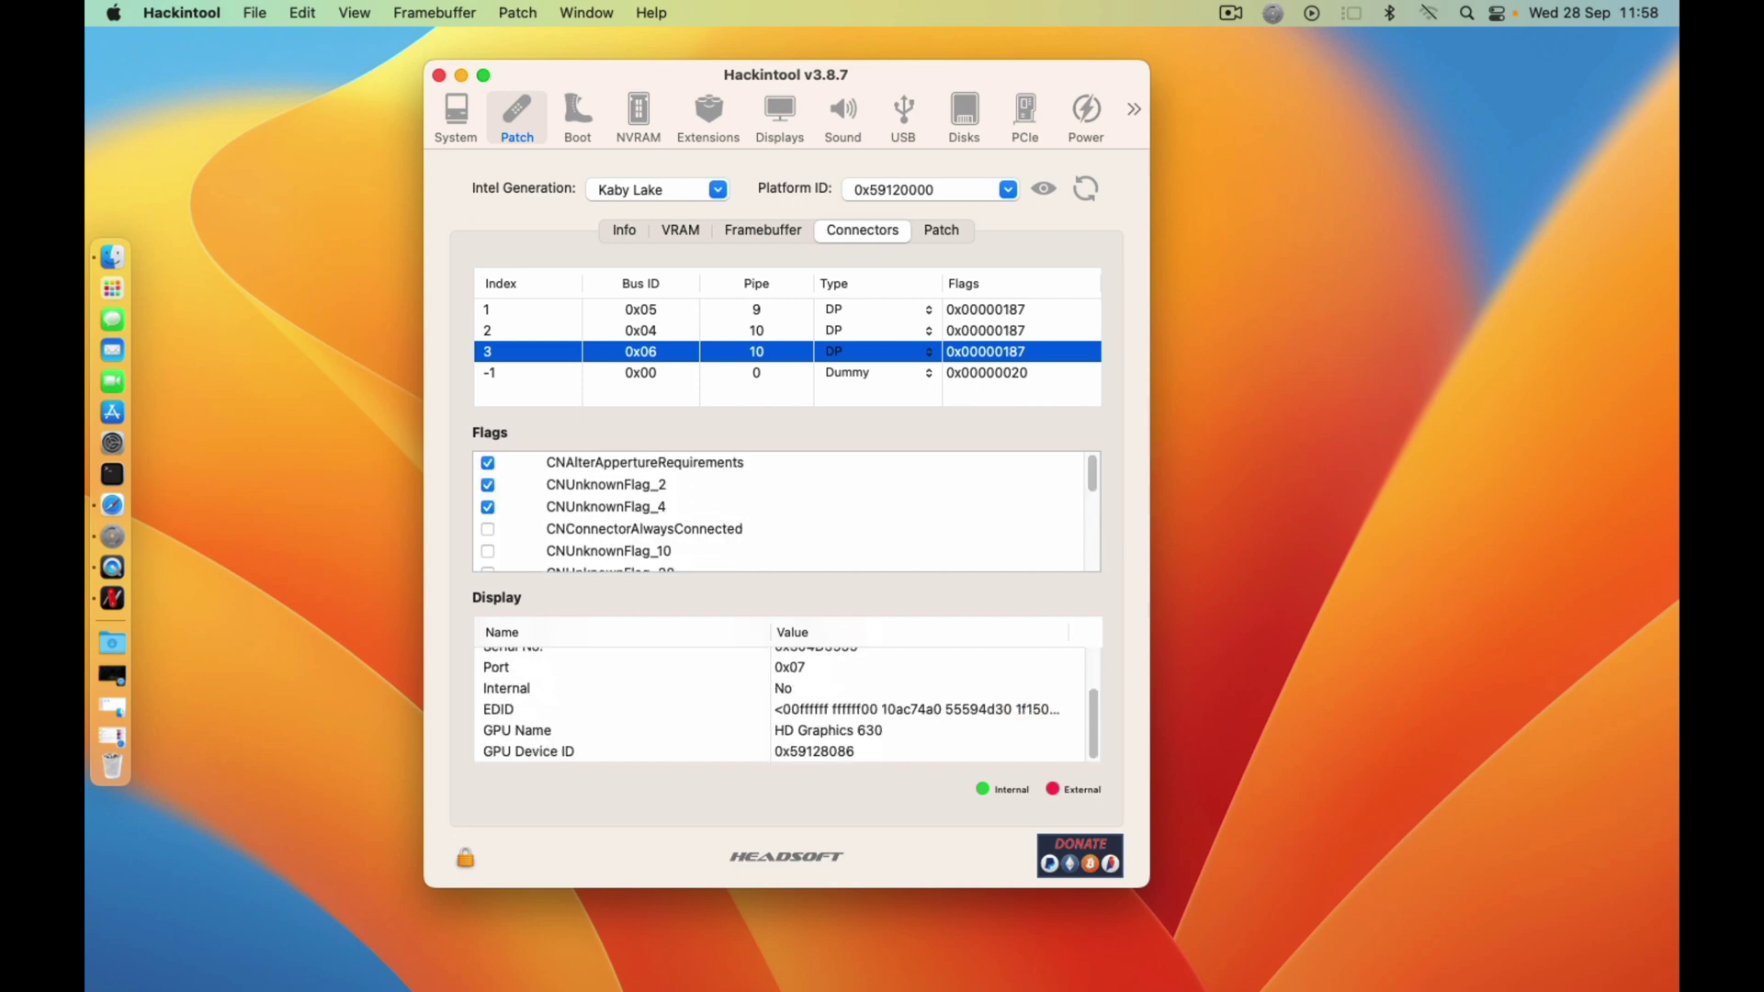
pyautogui.scroll(3, 786, 703)
# Step: In the advanced patch options, enable DP -> HDMI, Use Intel HDMI, DVMT pre-alloc 32 MB and Spoof Audio Device ID
pyautogui.click(942, 231)
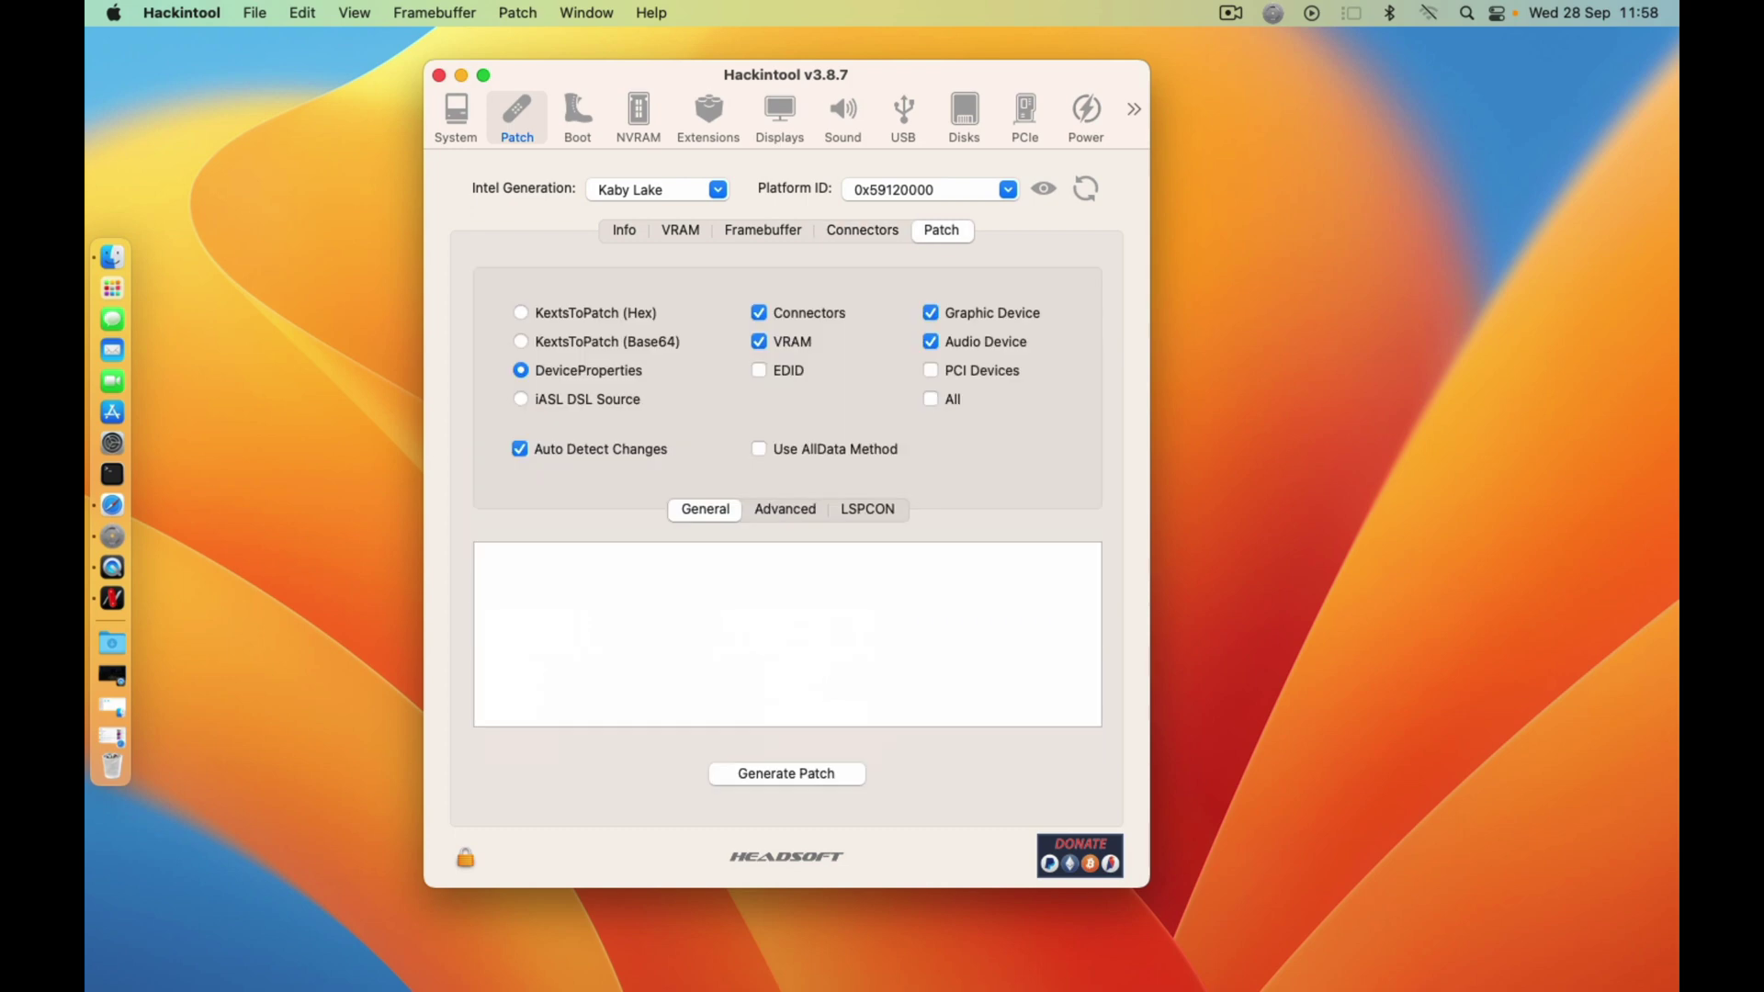
pyautogui.click(785, 510)
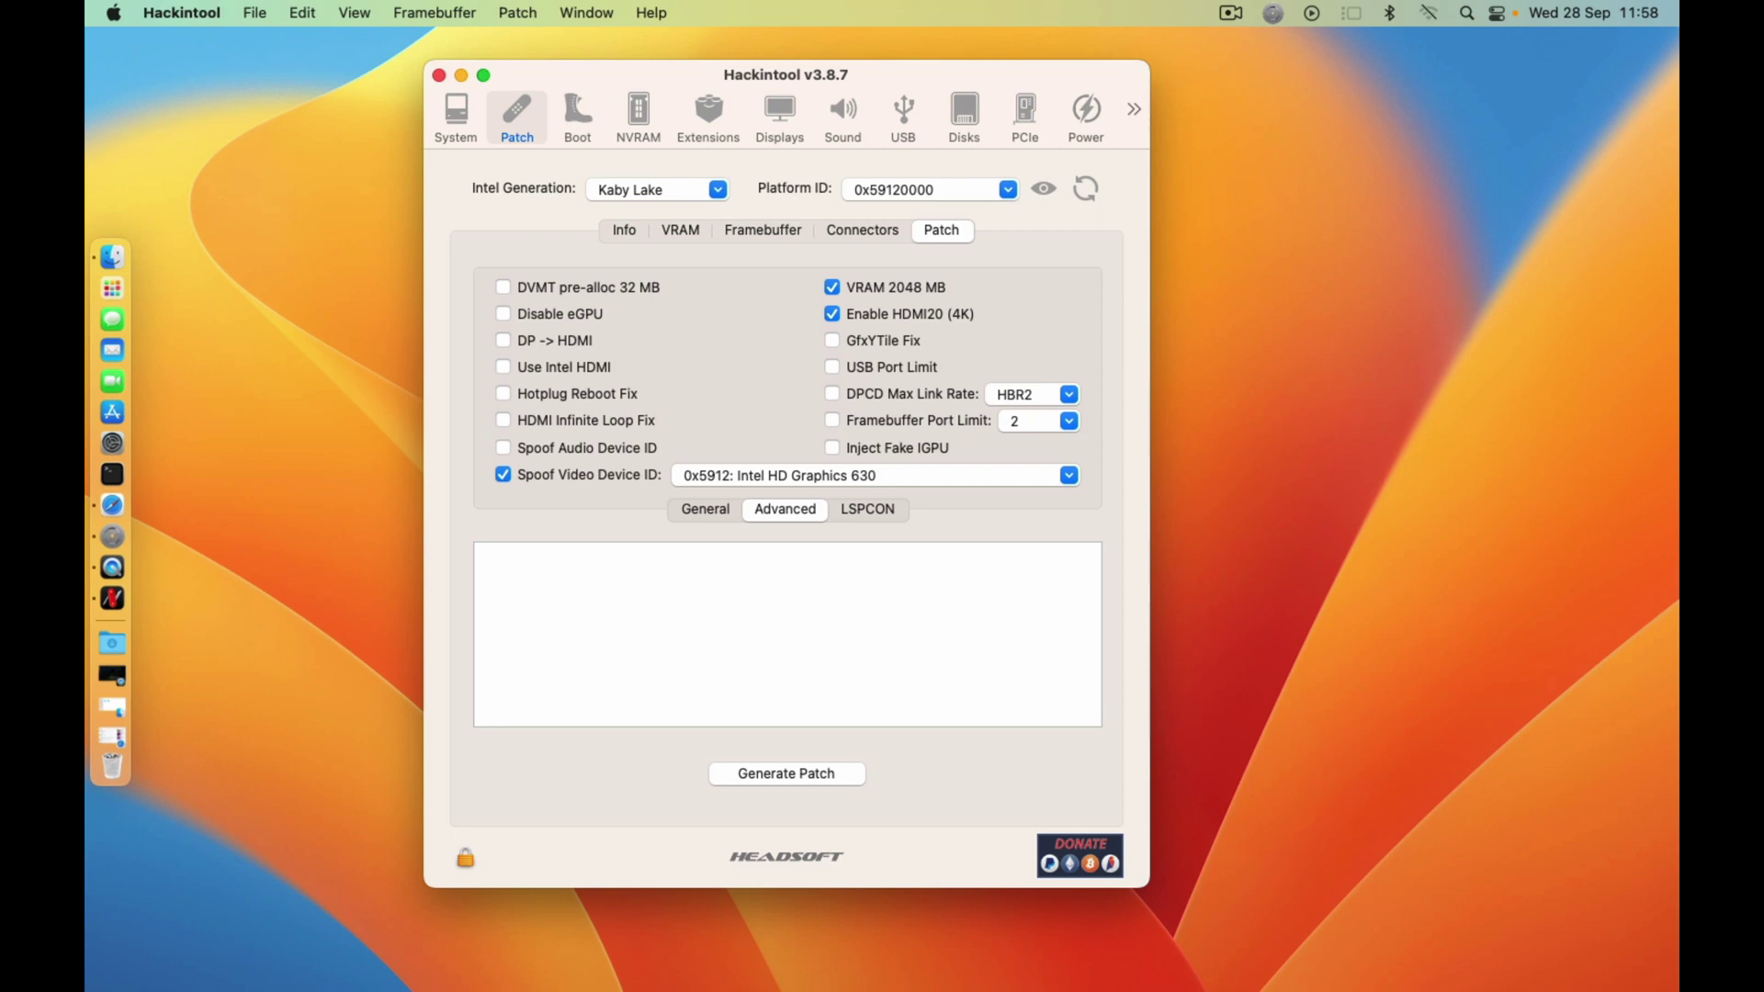
pyautogui.click(502, 340)
pyautogui.click(503, 367)
pyautogui.click(503, 288)
pyautogui.click(502, 448)
# Step: Check the Mac's overview for its graphics and memory information, and close it
pyautogui.click(114, 13)
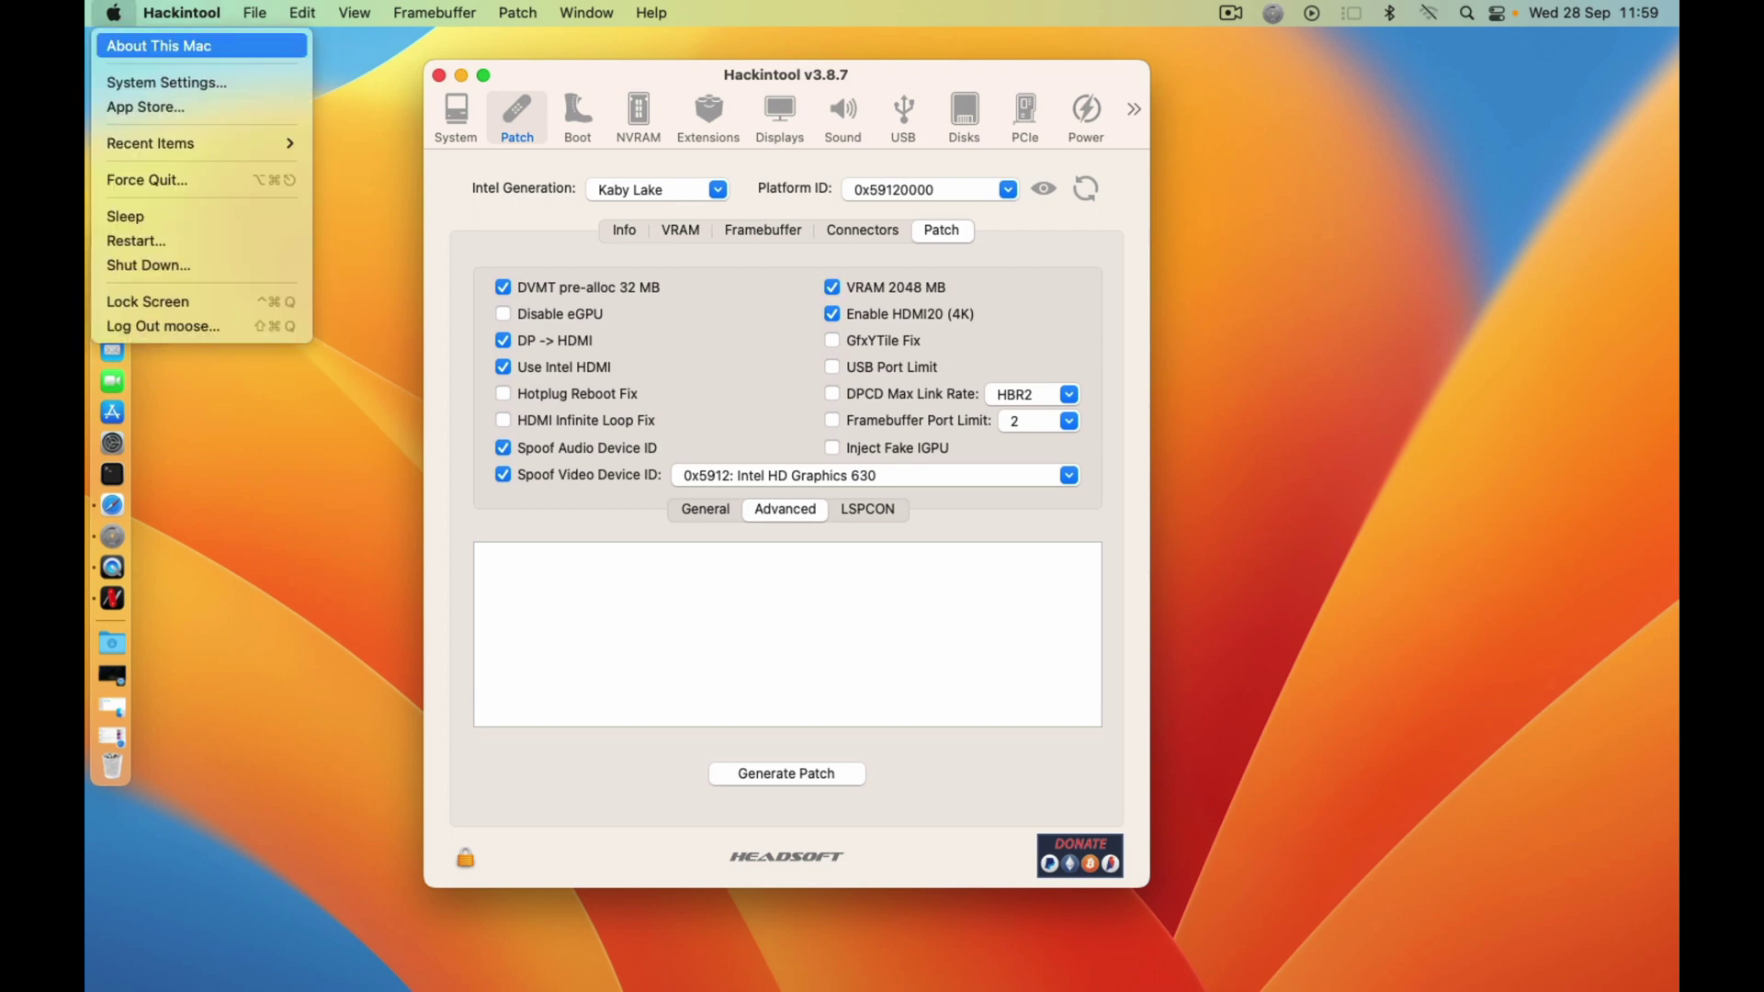
pyautogui.click(159, 45)
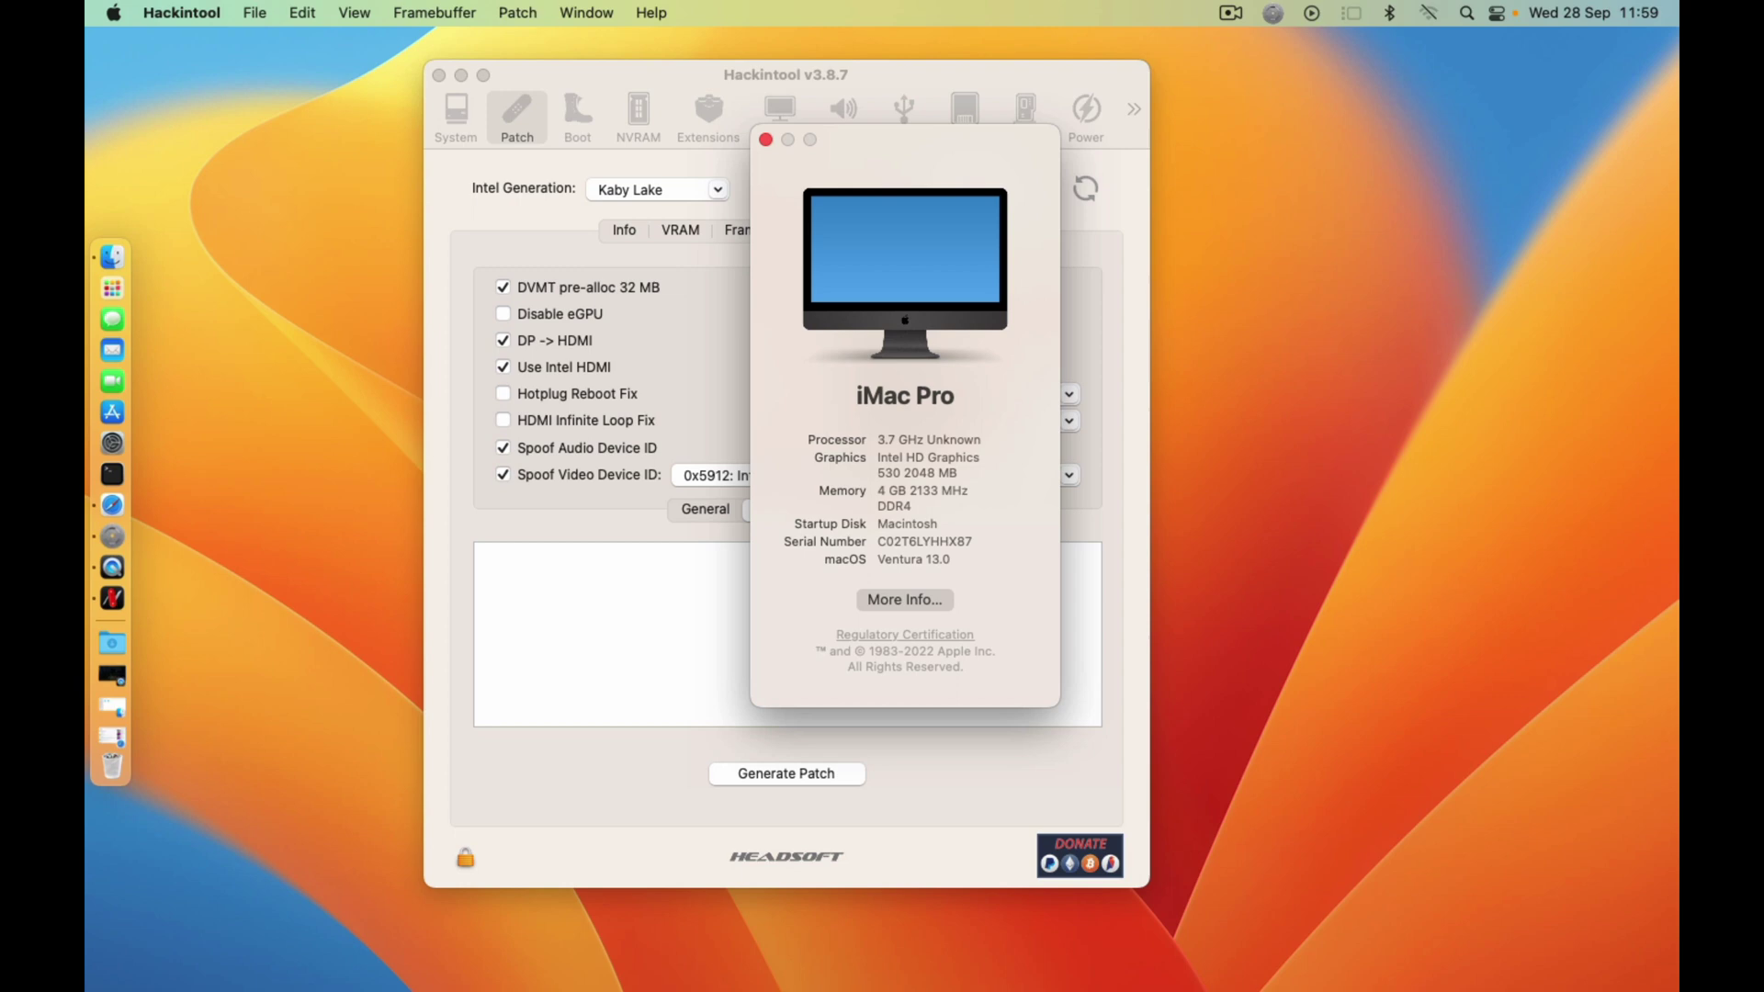
pyautogui.click(765, 140)
# Step: Generate the framebuffer patch with VRAM 2048 MB kept enabled
pyautogui.click(833, 288)
pyautogui.click(832, 287)
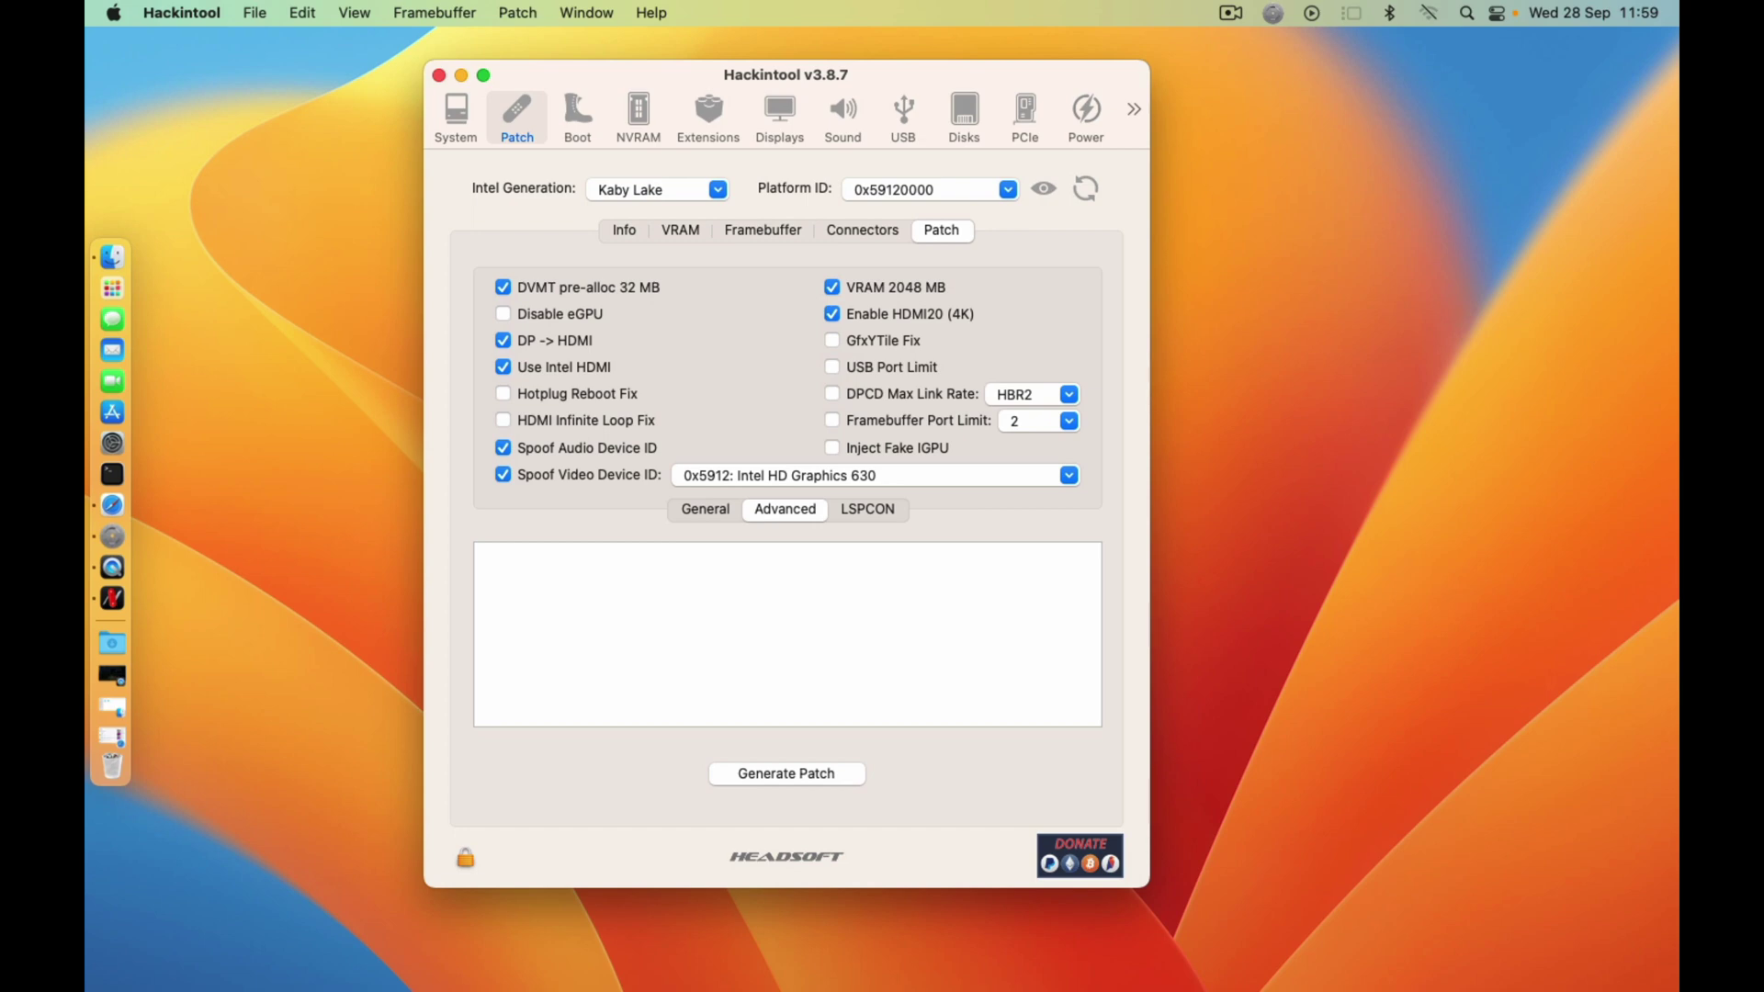
pyautogui.click(786, 774)
pyautogui.moveTo(787, 76); pyautogui.dragTo(700, 64)
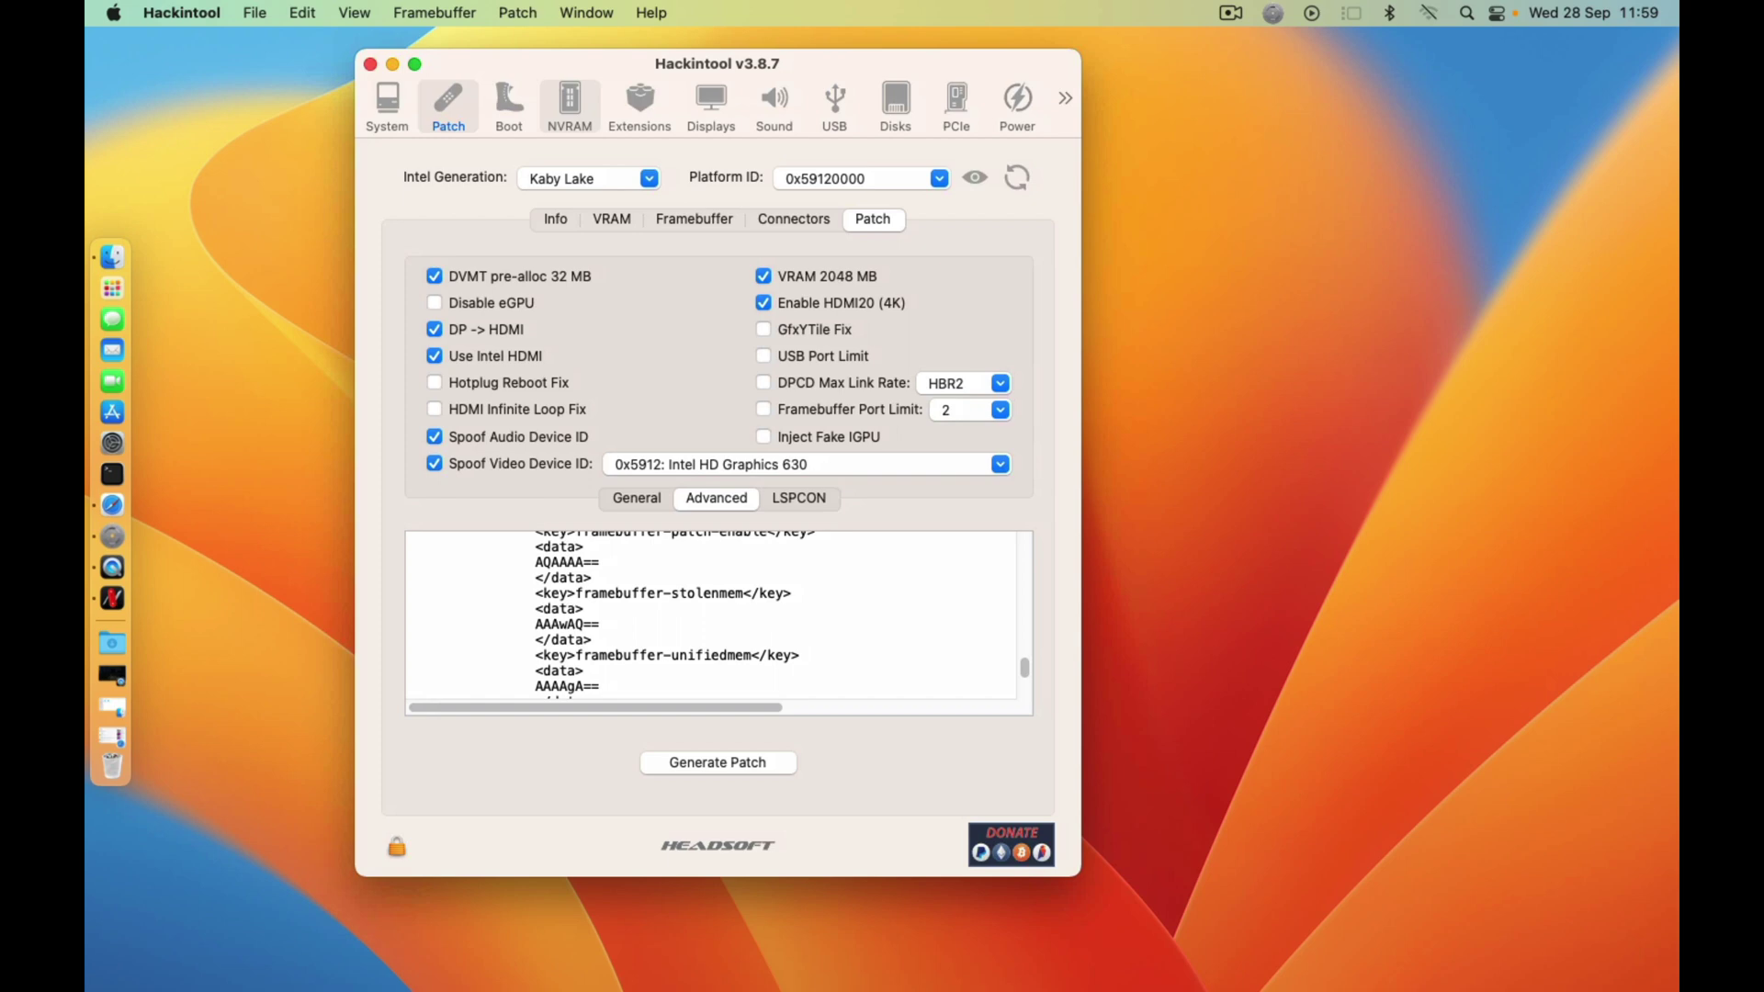
# Step: Export the patch as a bootloader config.plist named configHD on the Desktop, agreeing to create the new file
pyautogui.click(255, 13)
pyautogui.moveTo(367, 167)
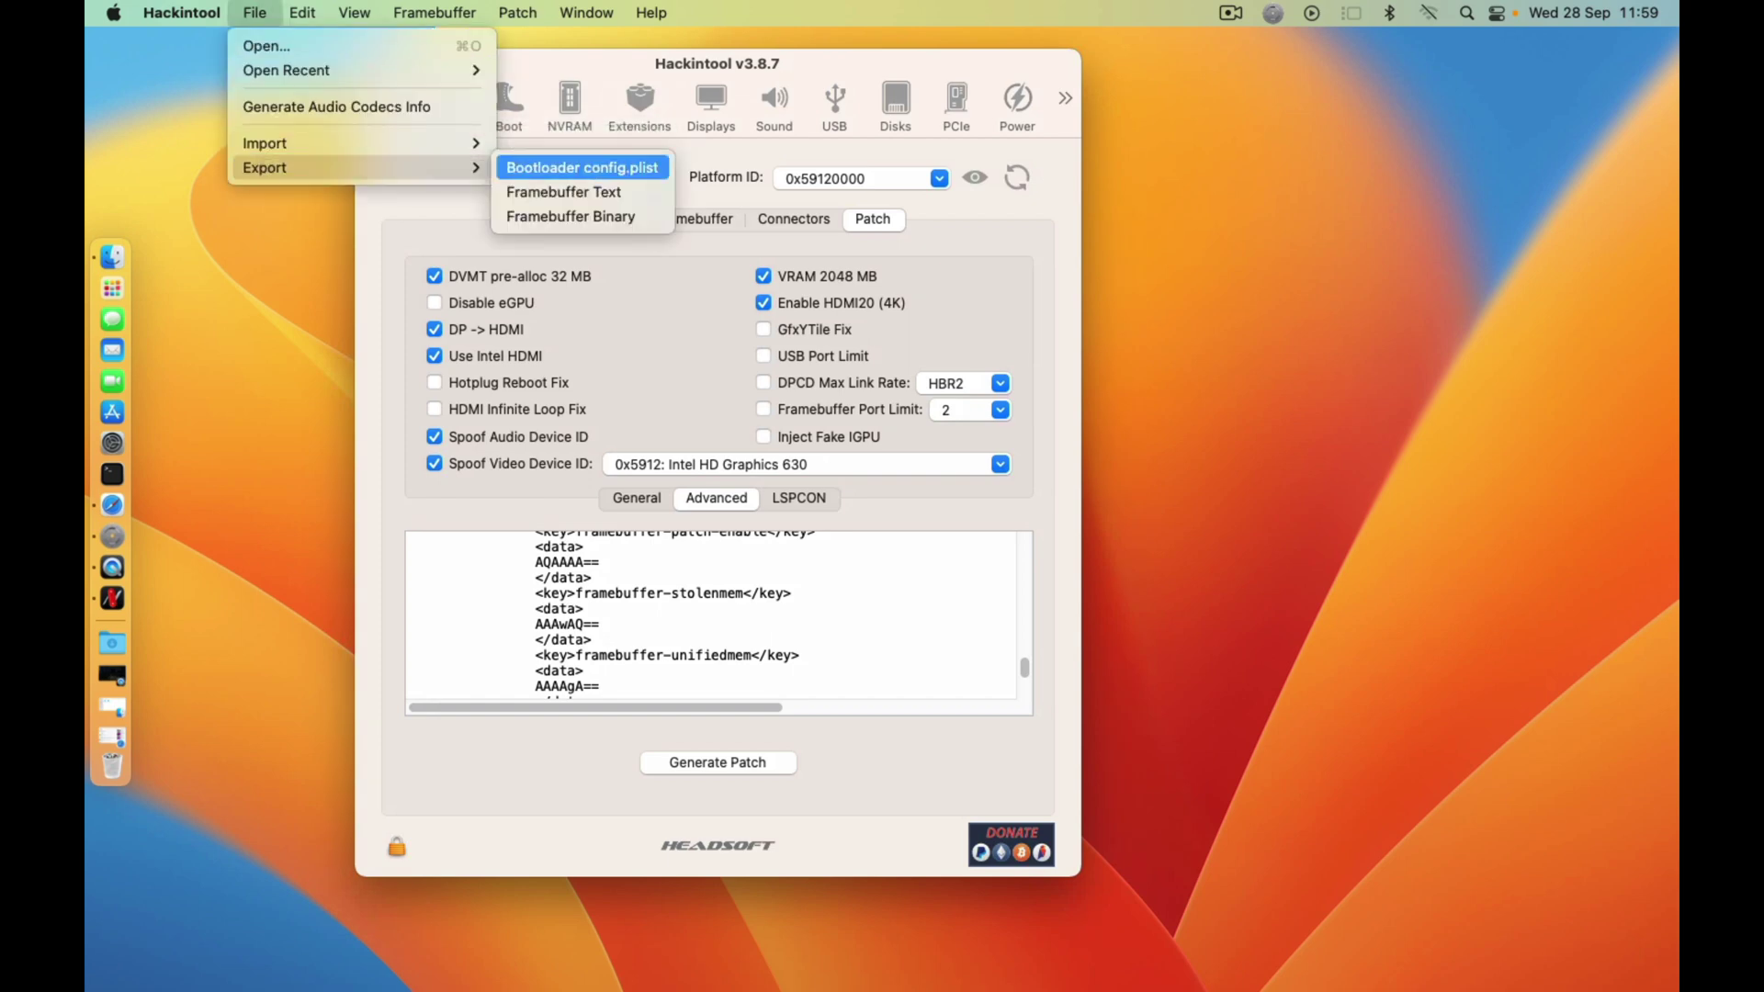
pyautogui.click(583, 168)
pyautogui.moveTo(597, 64)
pyautogui.mouseDown()
pyautogui.moveTo(603, 86)
pyautogui.moveTo(520, 59)
pyautogui.moveTo(627, 59)
pyautogui.mouseUp()
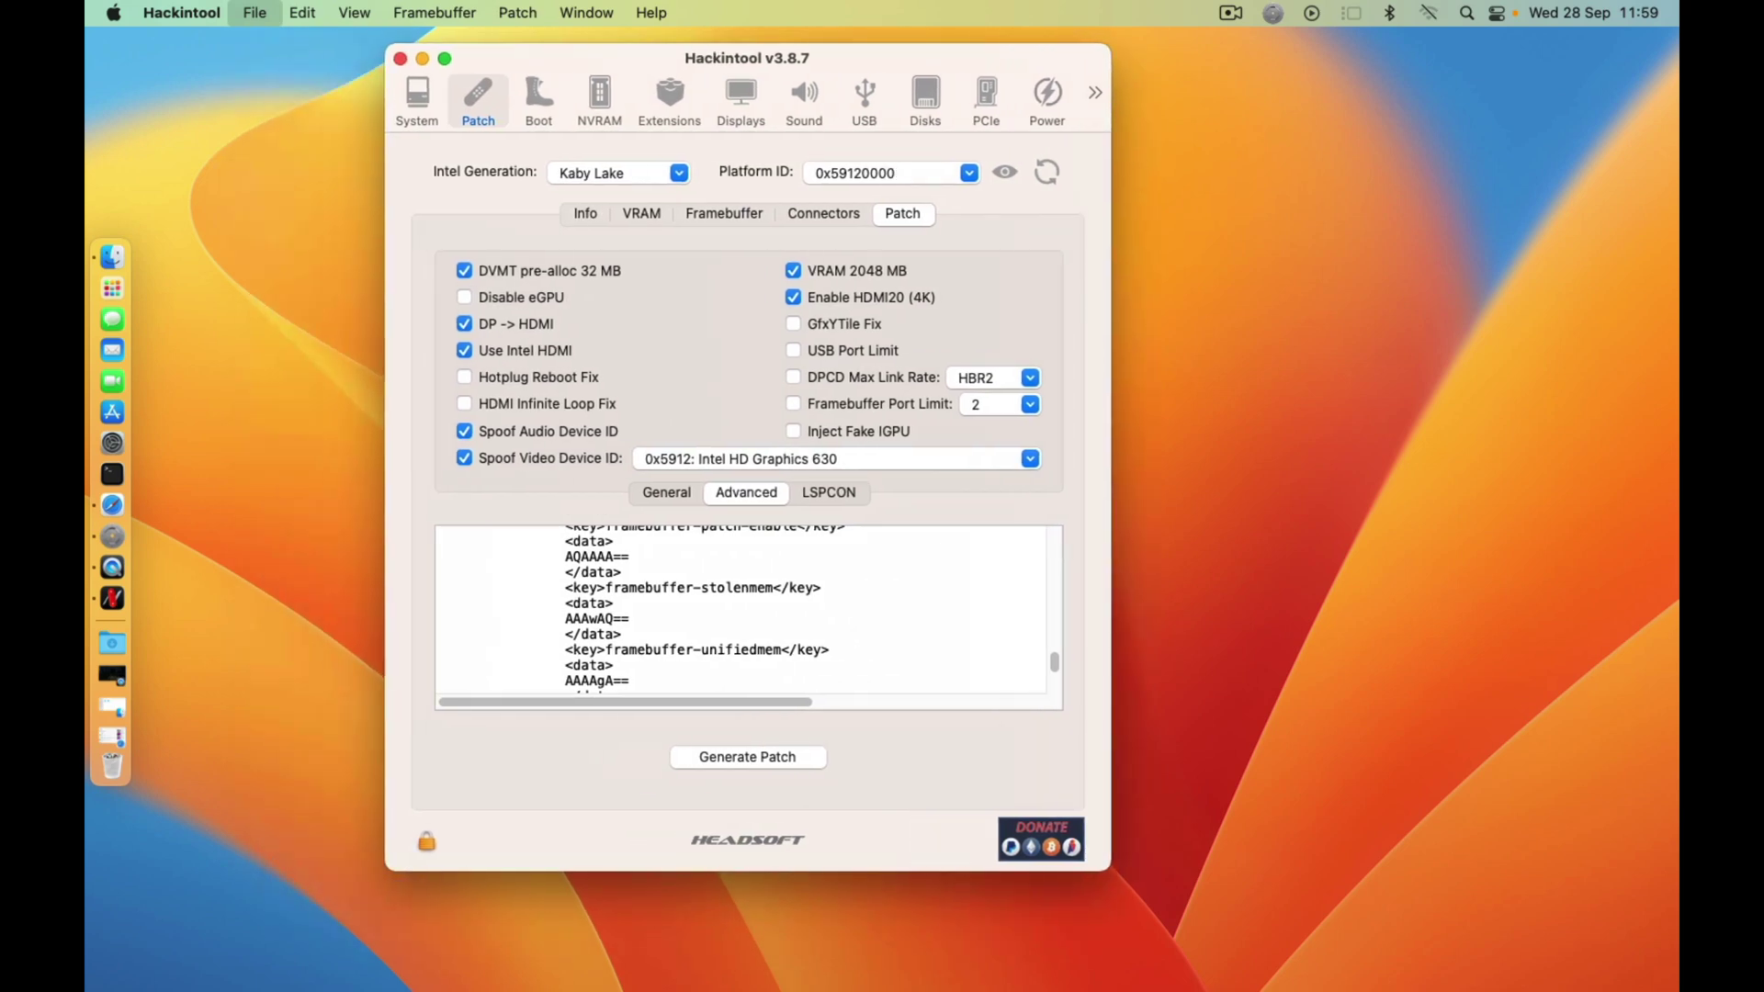
pyautogui.moveTo(628, 59); pyautogui.dragTo(610, 97)
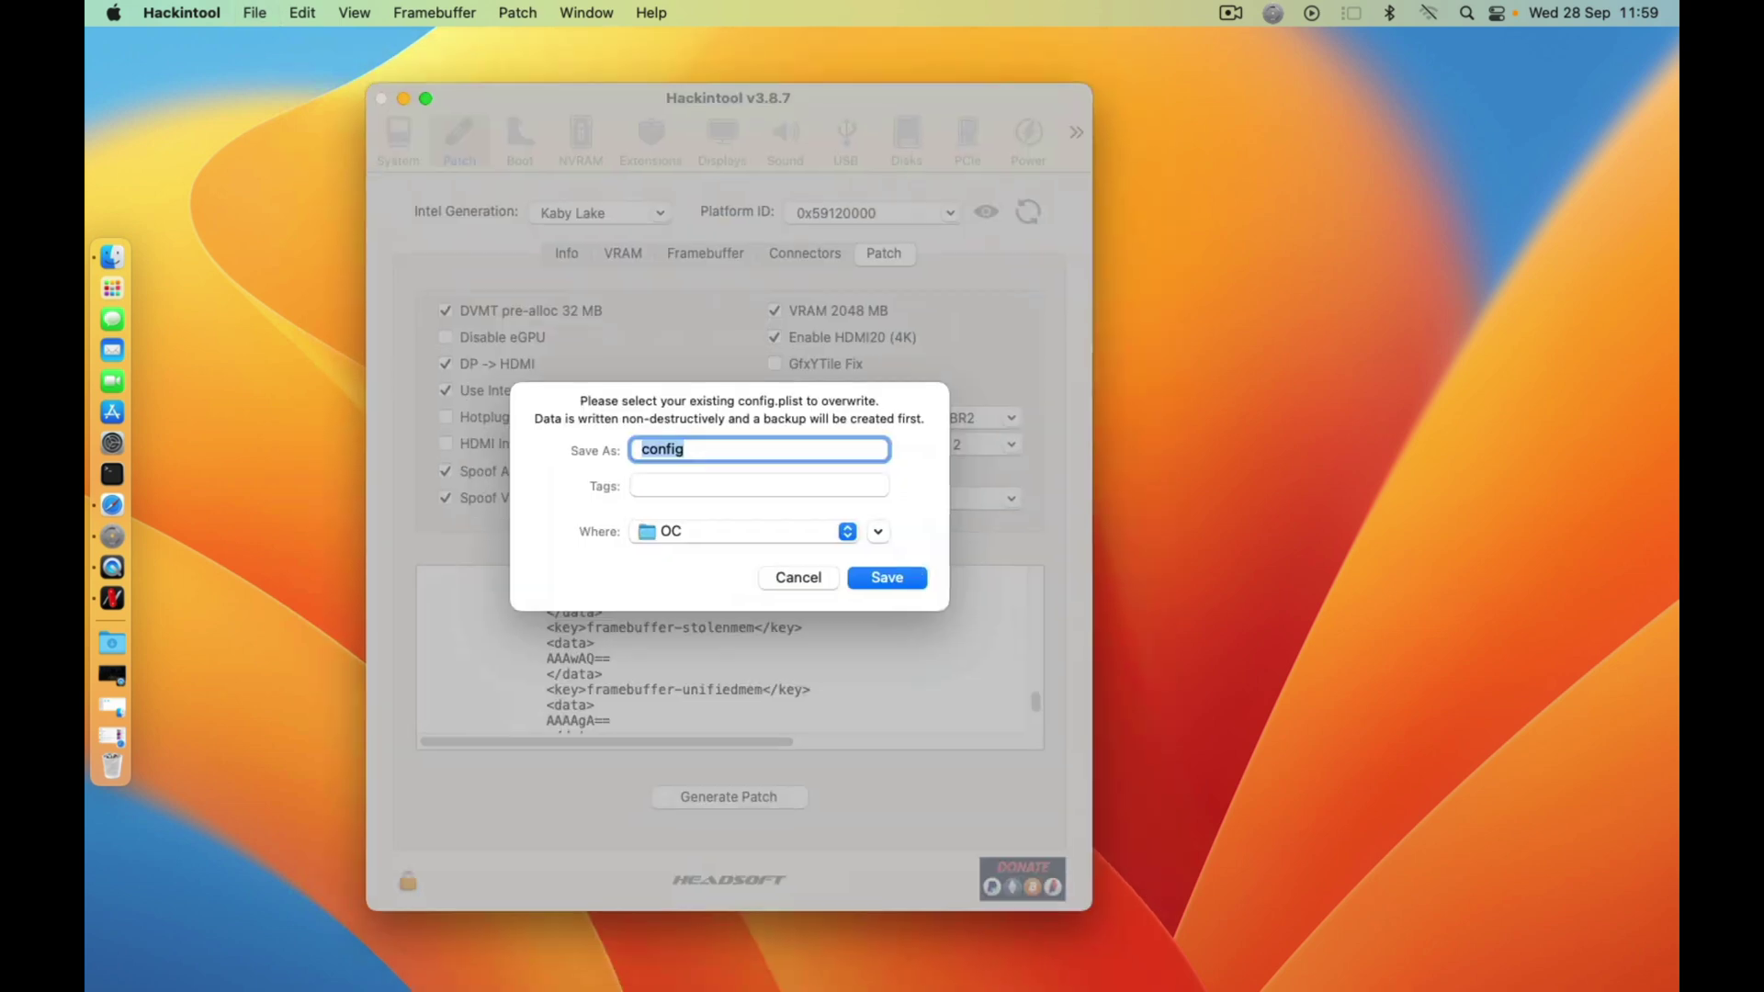
pyautogui.click(686, 448)
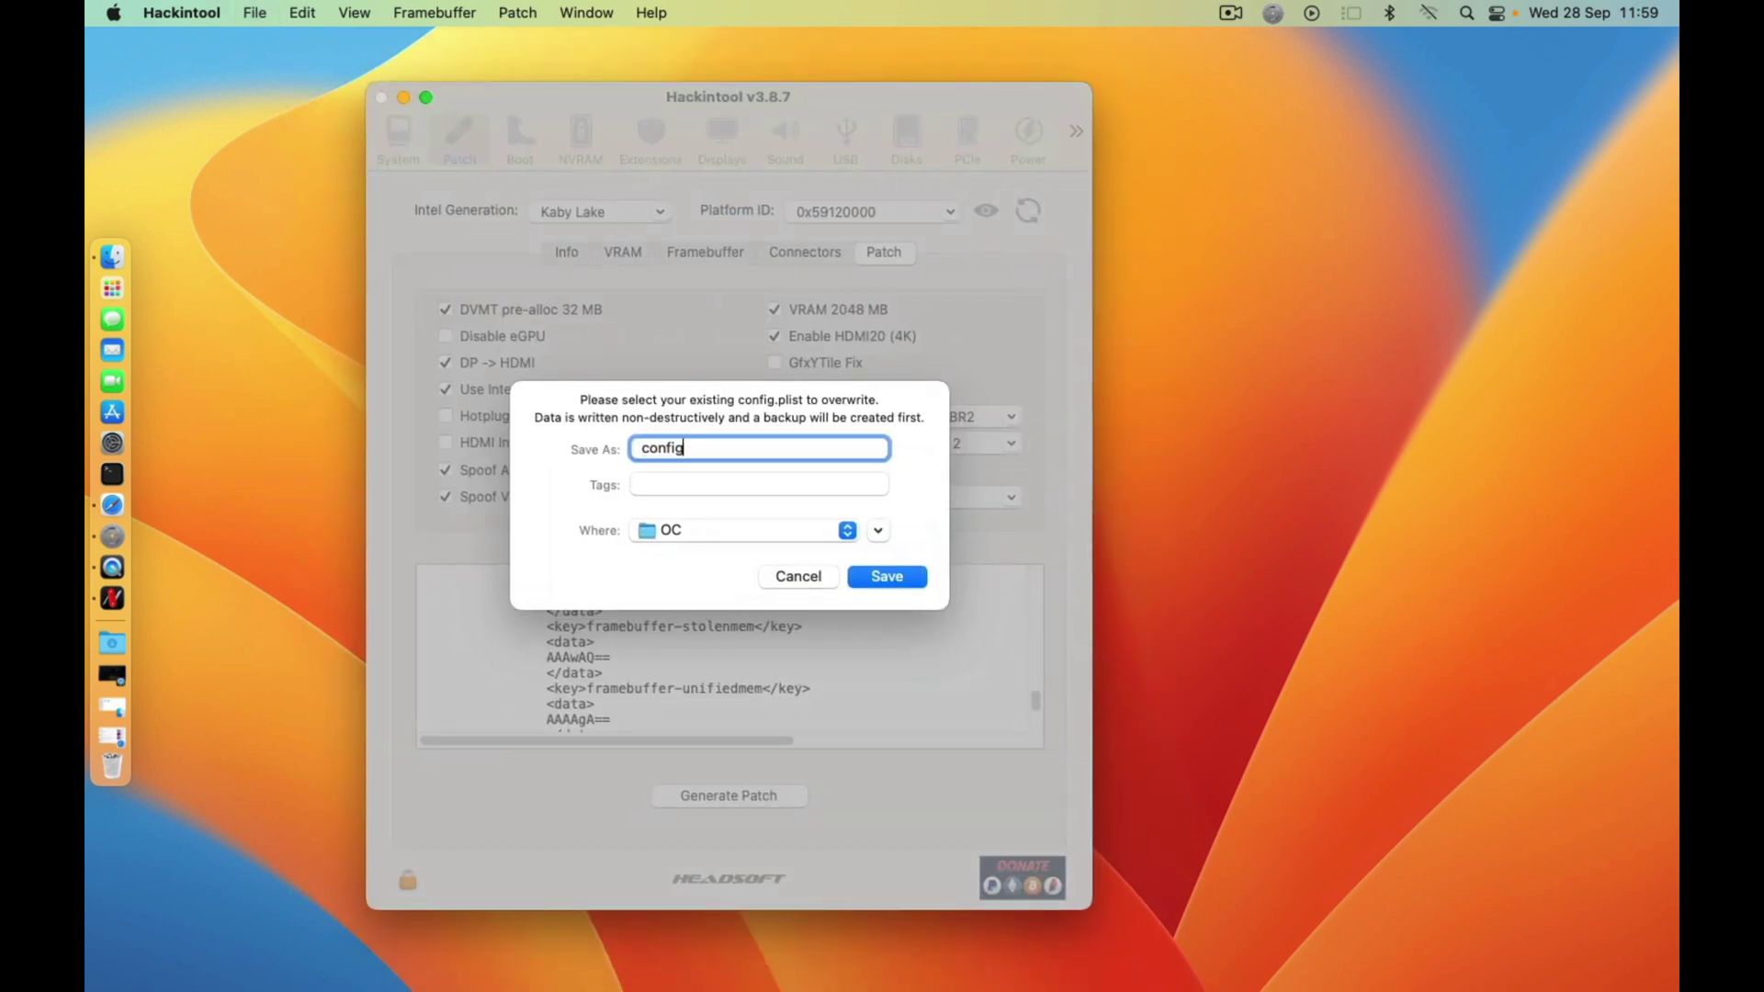
pyautogui.write('HD')
pyautogui.click(745, 531)
pyautogui.click(742, 778)
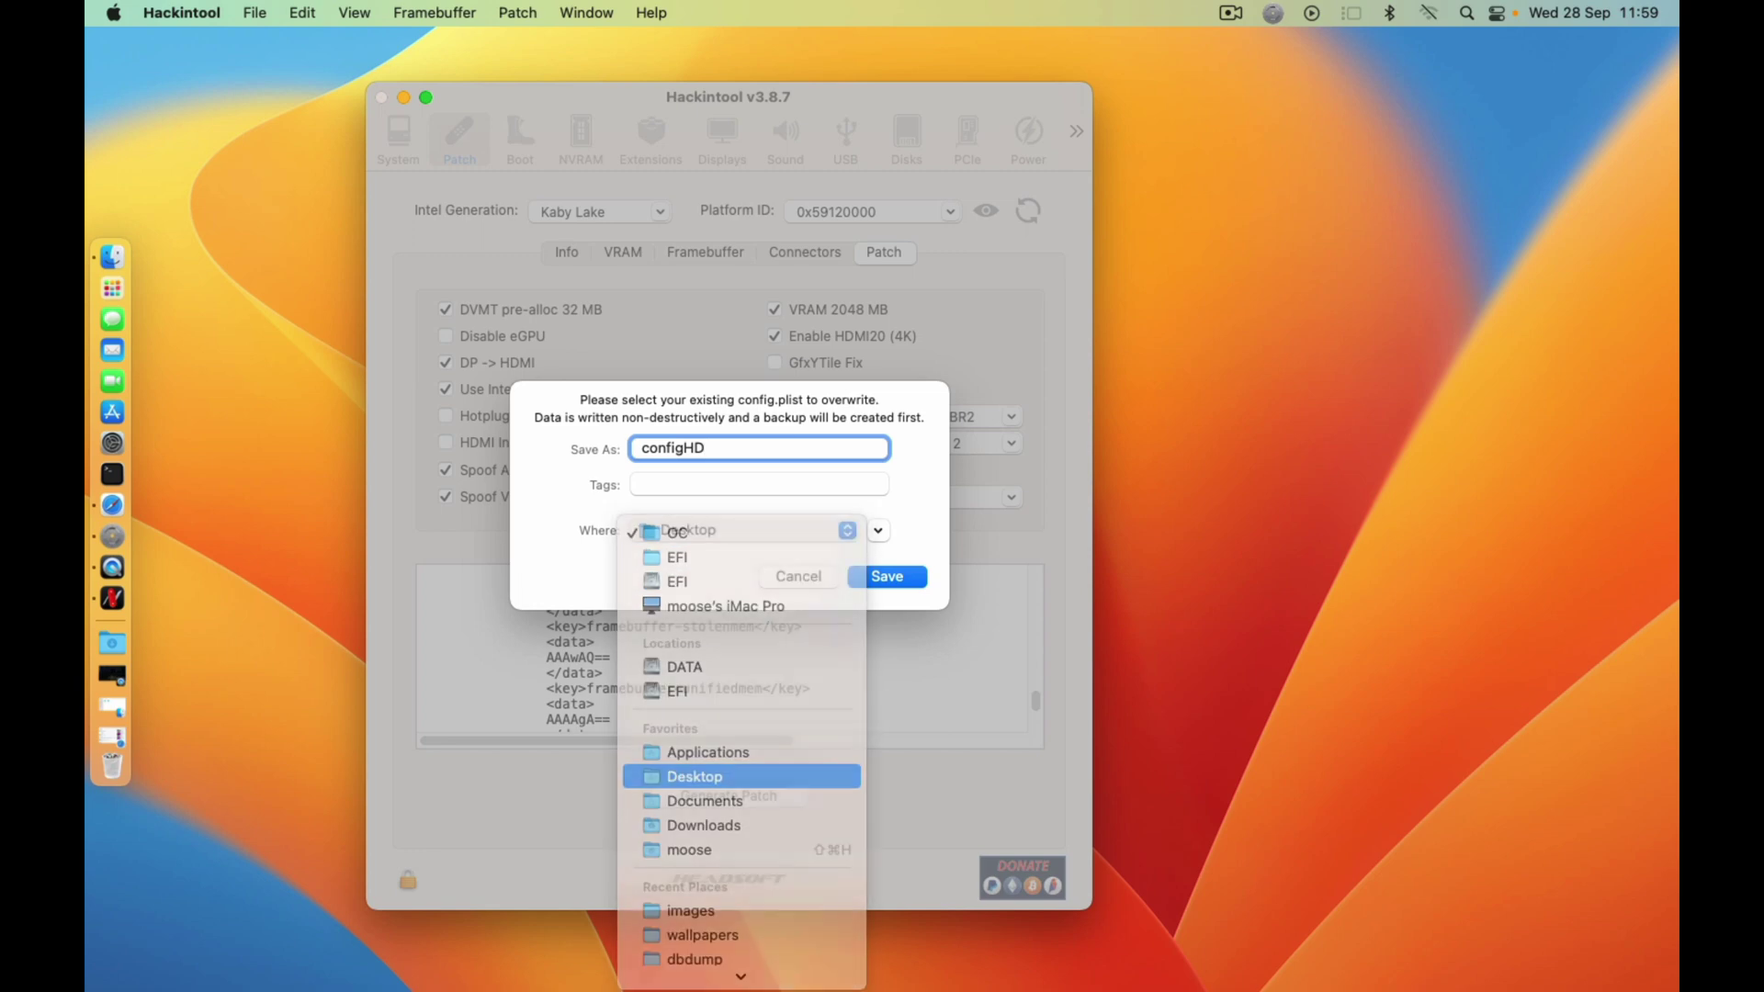
pyautogui.press('Return')
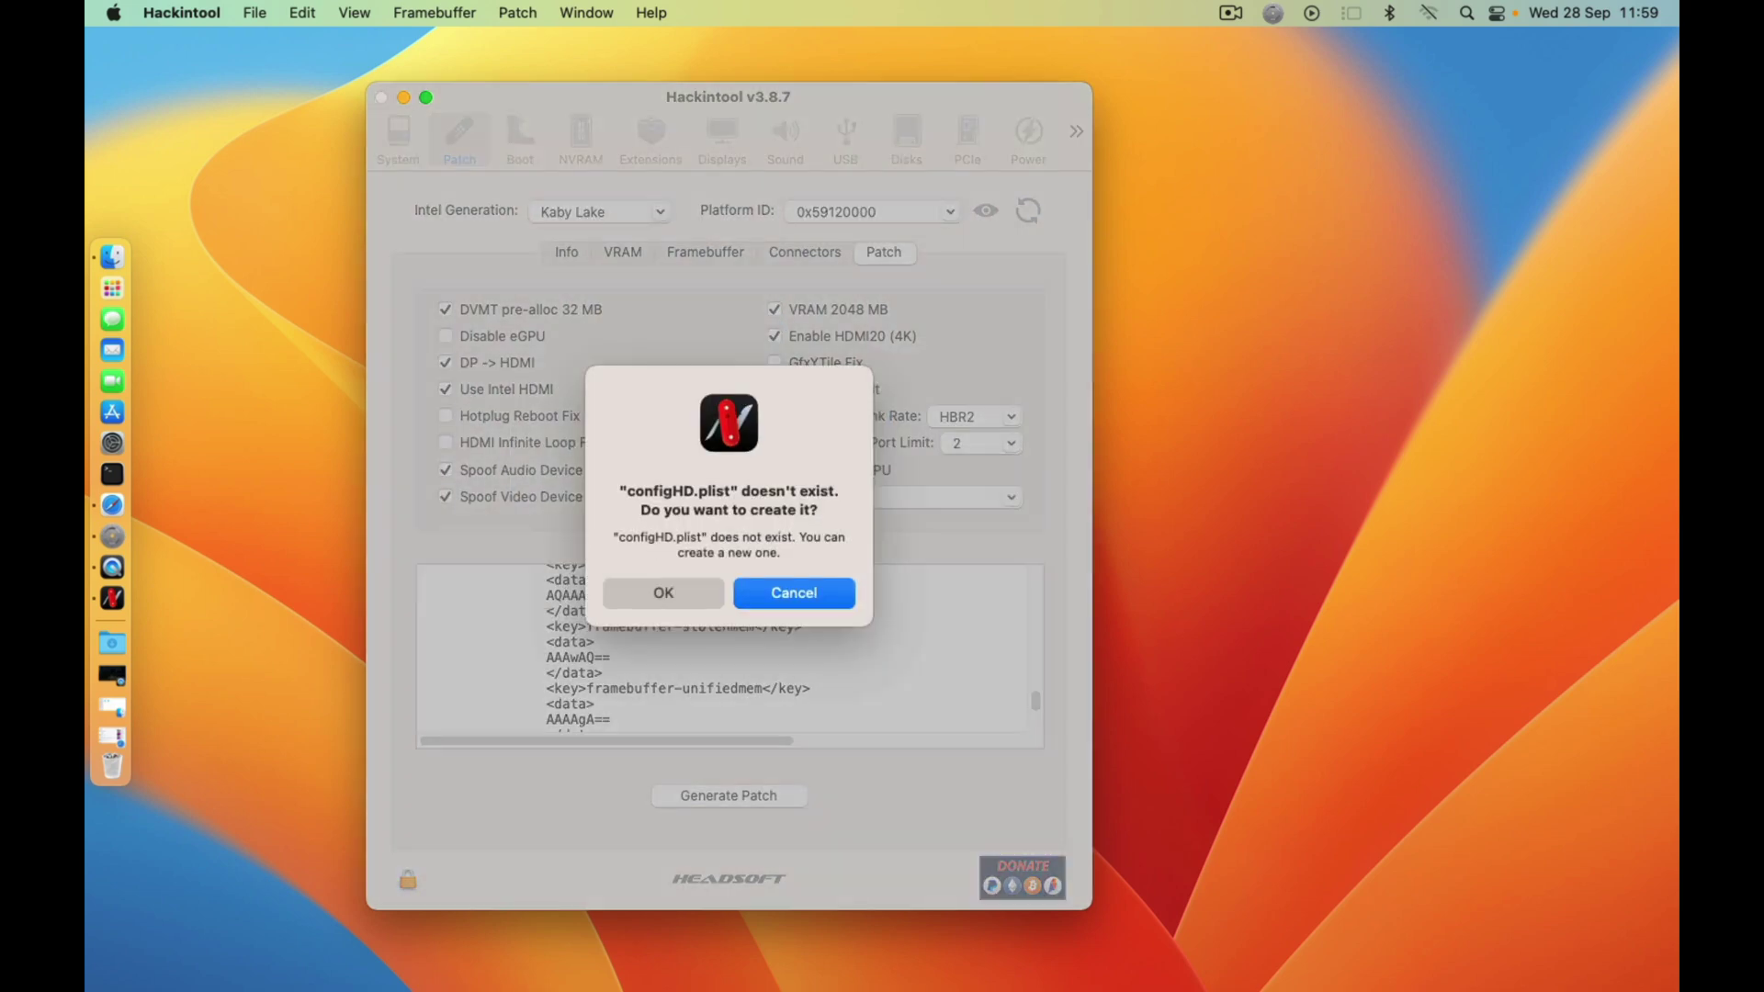
pyautogui.click(663, 593)
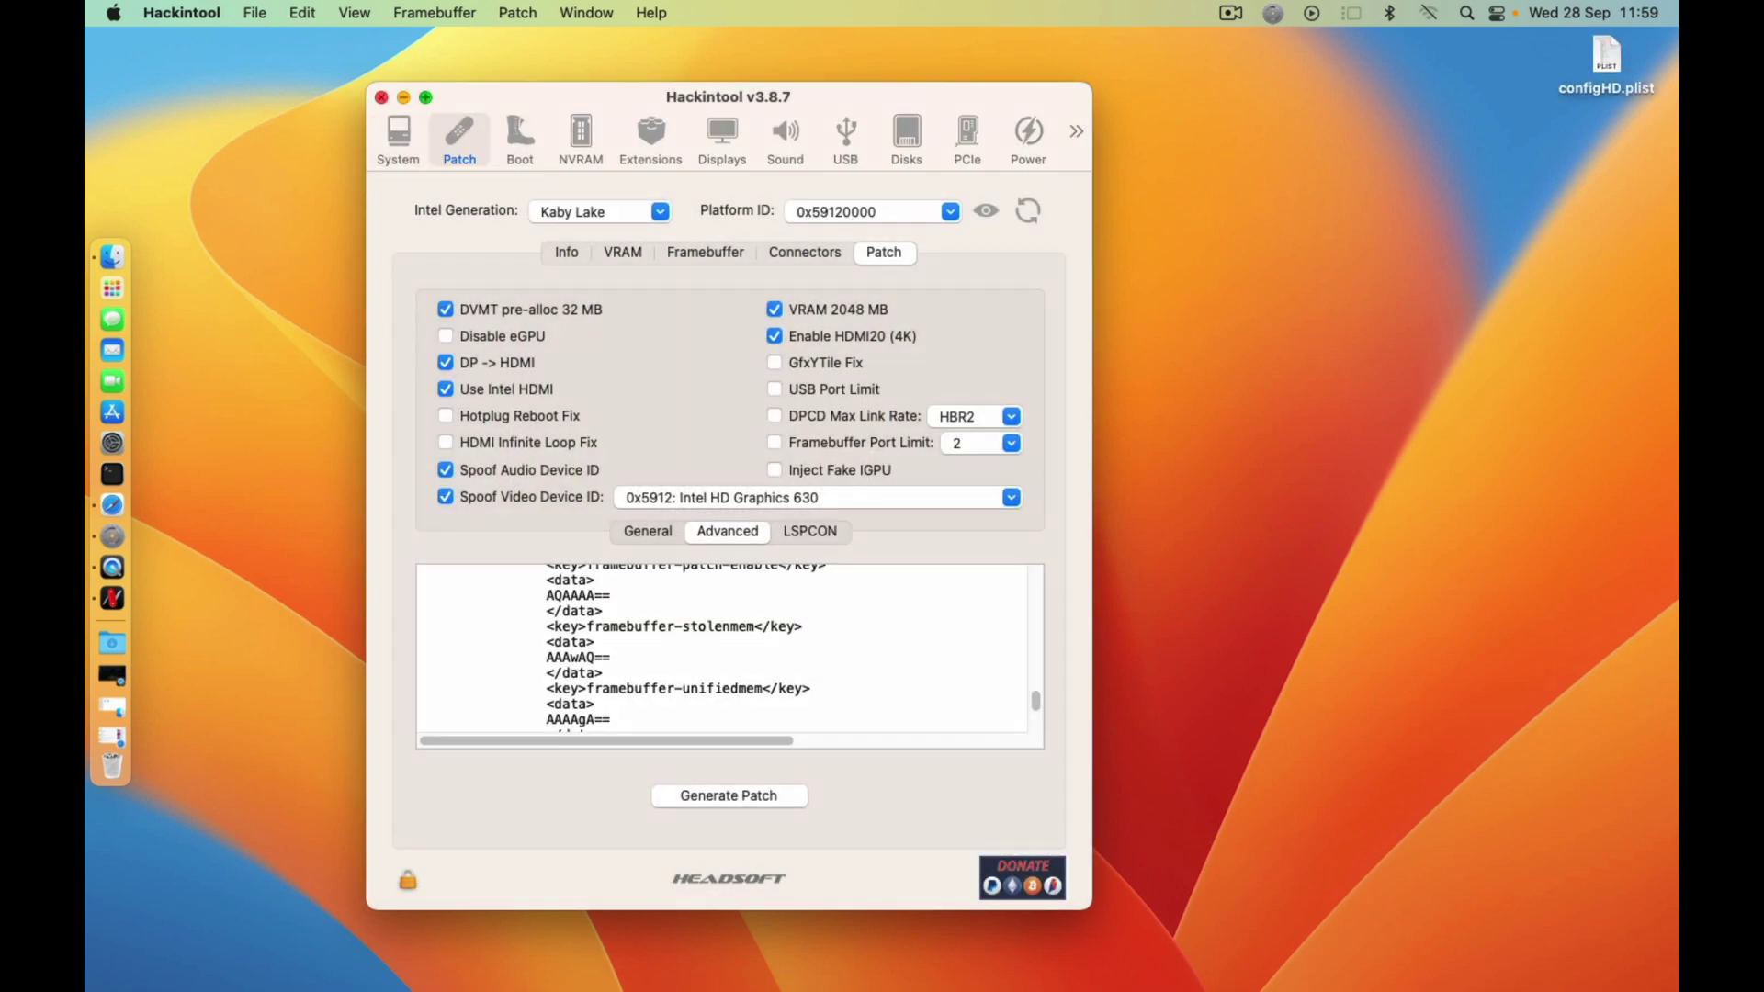
# Step: Close Hackintool, open configHD.plist from the desktop in OpenCore Configurator, and dismiss the alert about switching modes
pyautogui.click(381, 97)
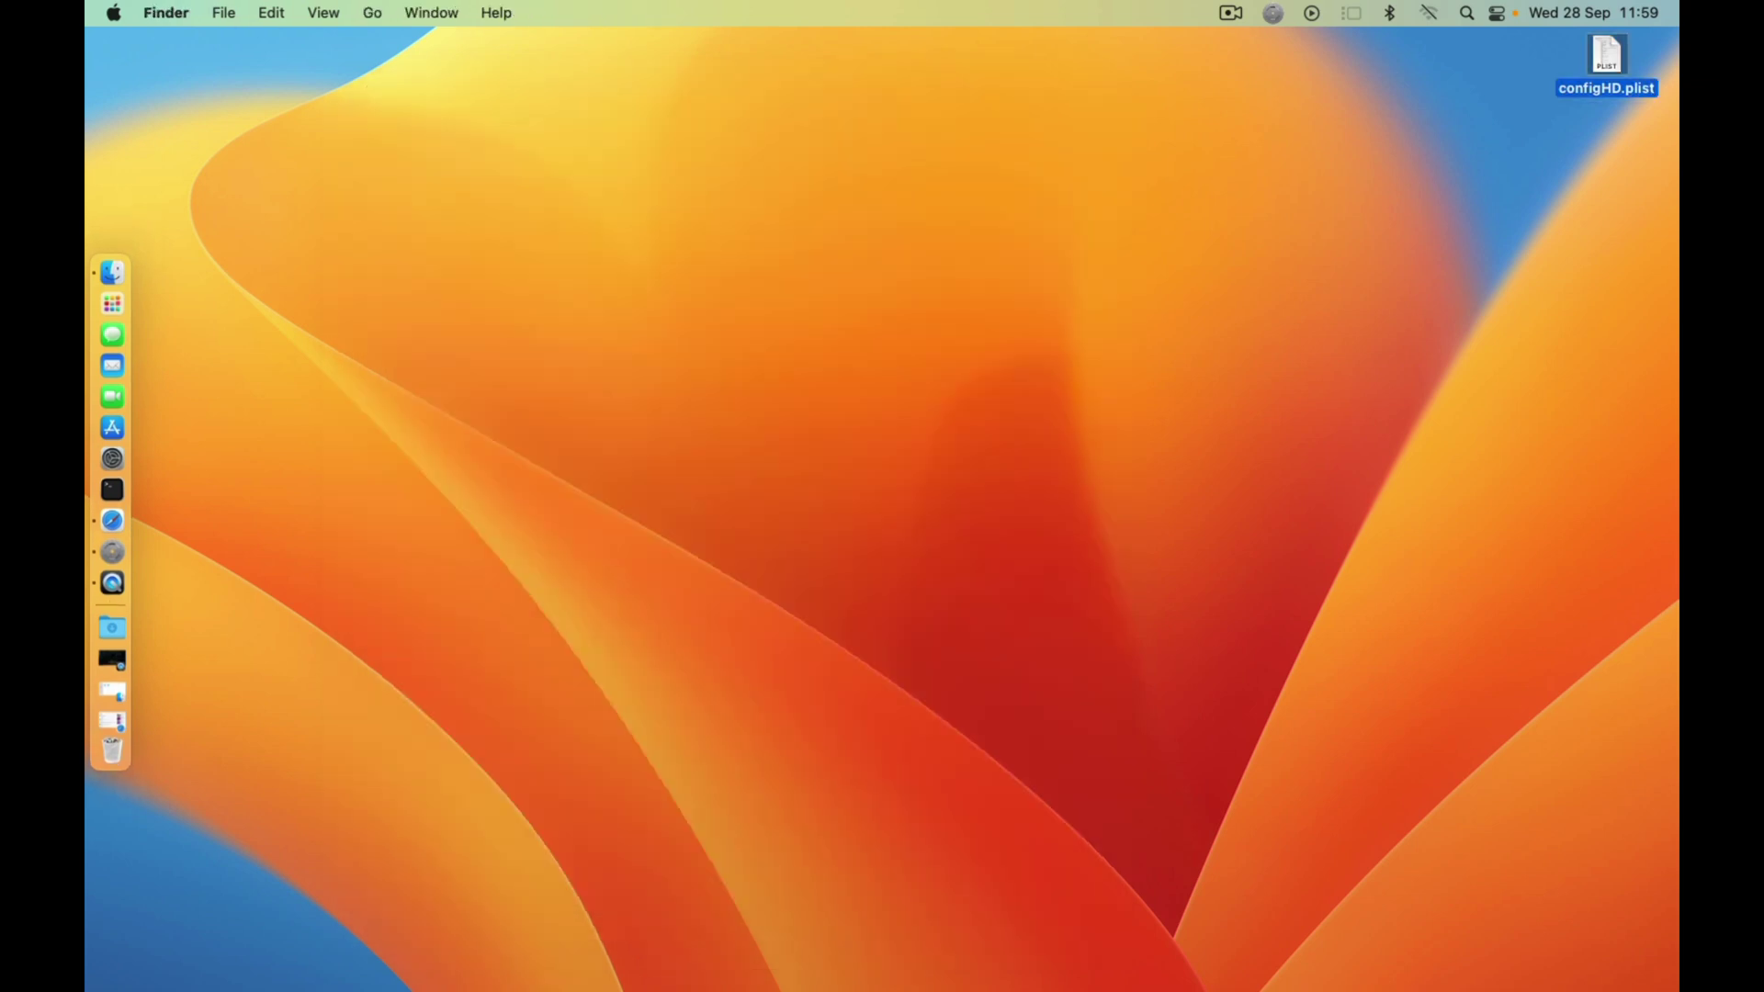
pyautogui.rightClick(1606, 57)
pyautogui.moveTo(1471, 96)
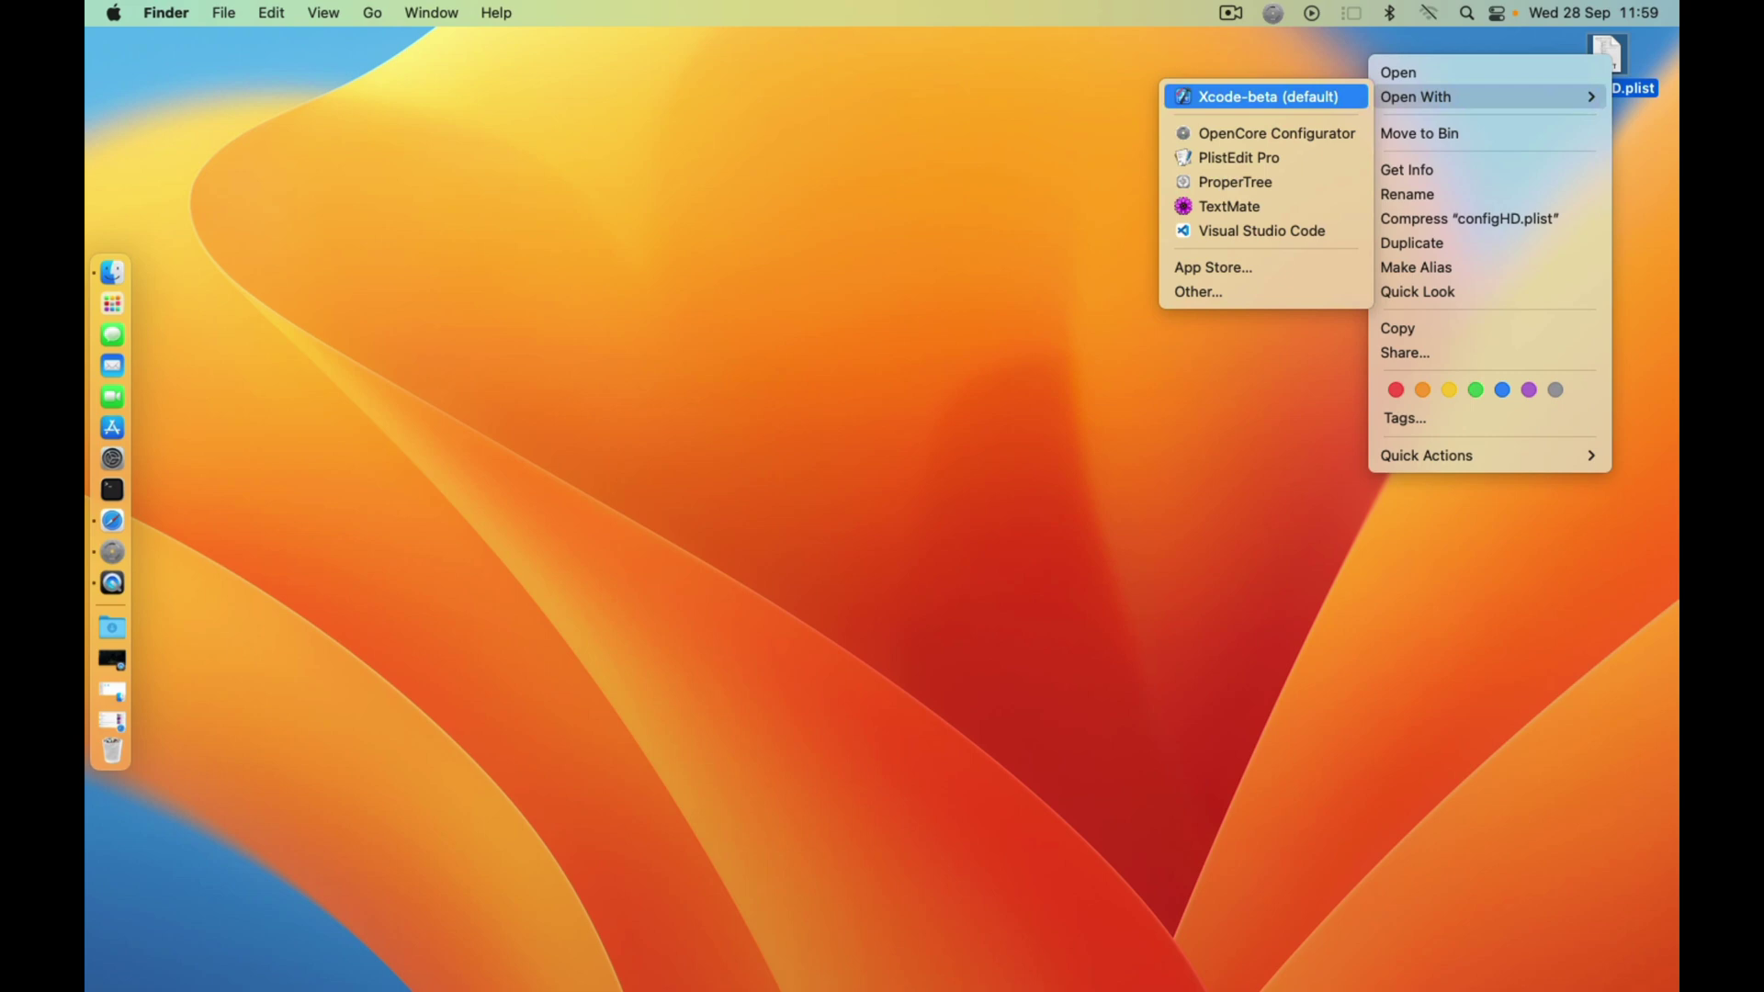
pyautogui.click(1276, 133)
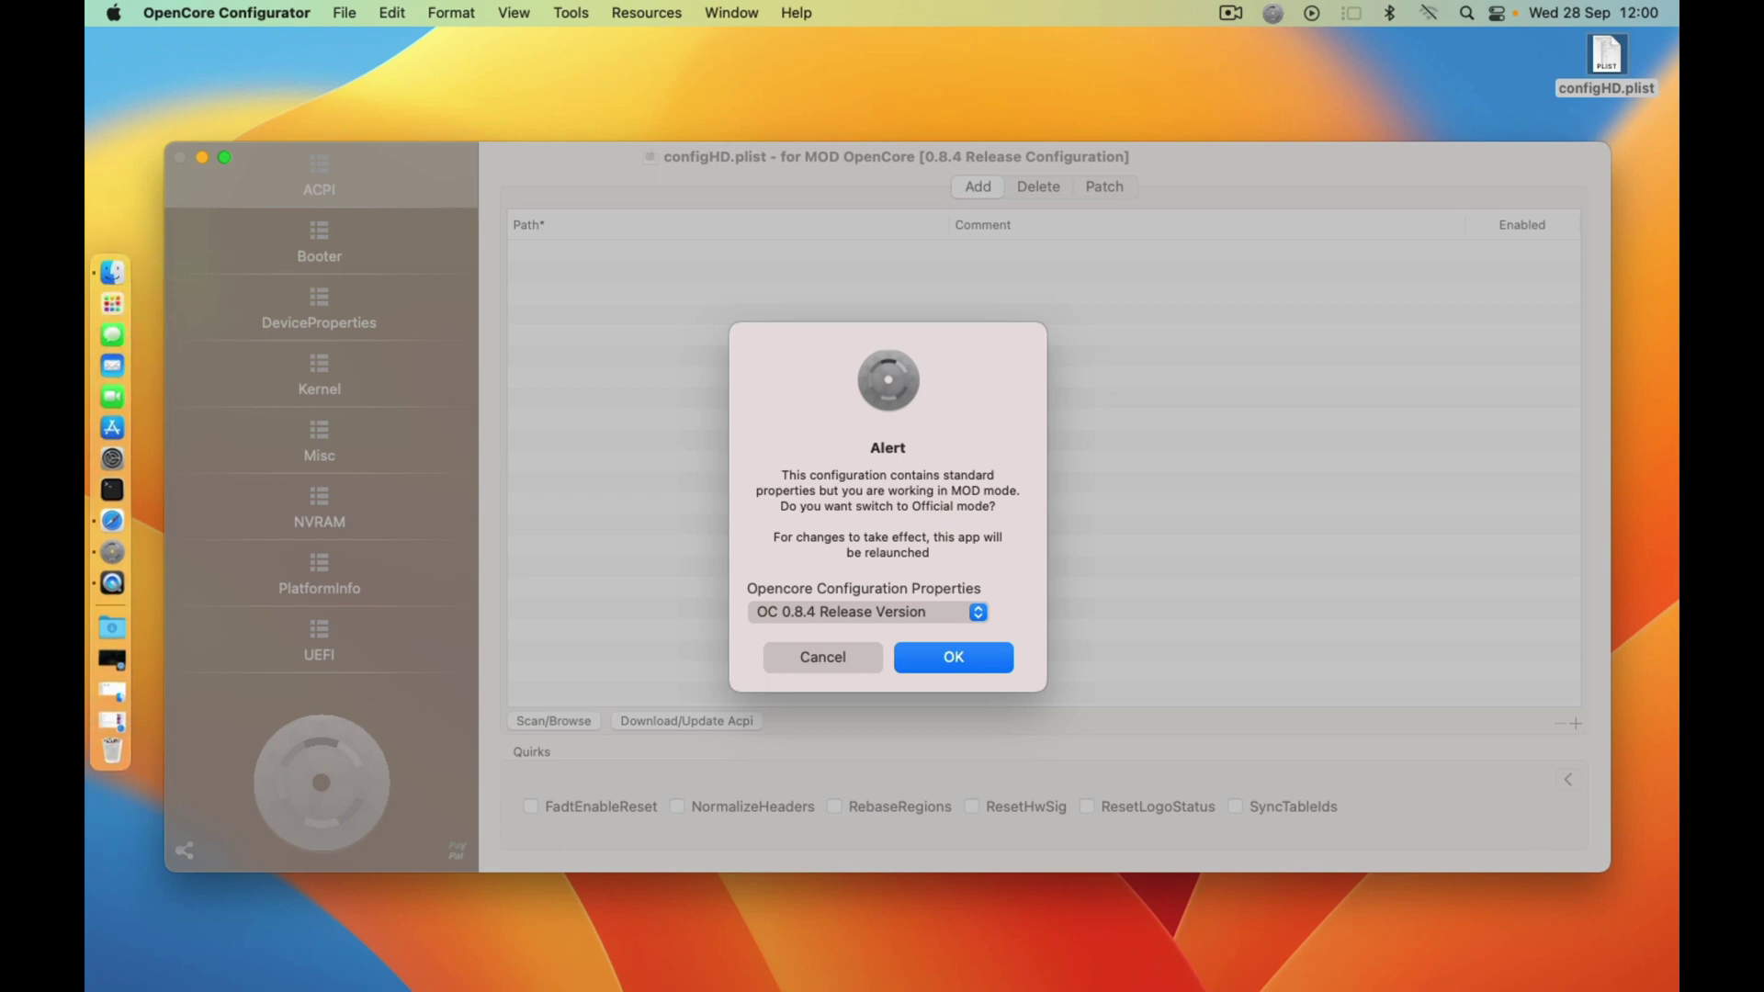
pyautogui.press('Return')
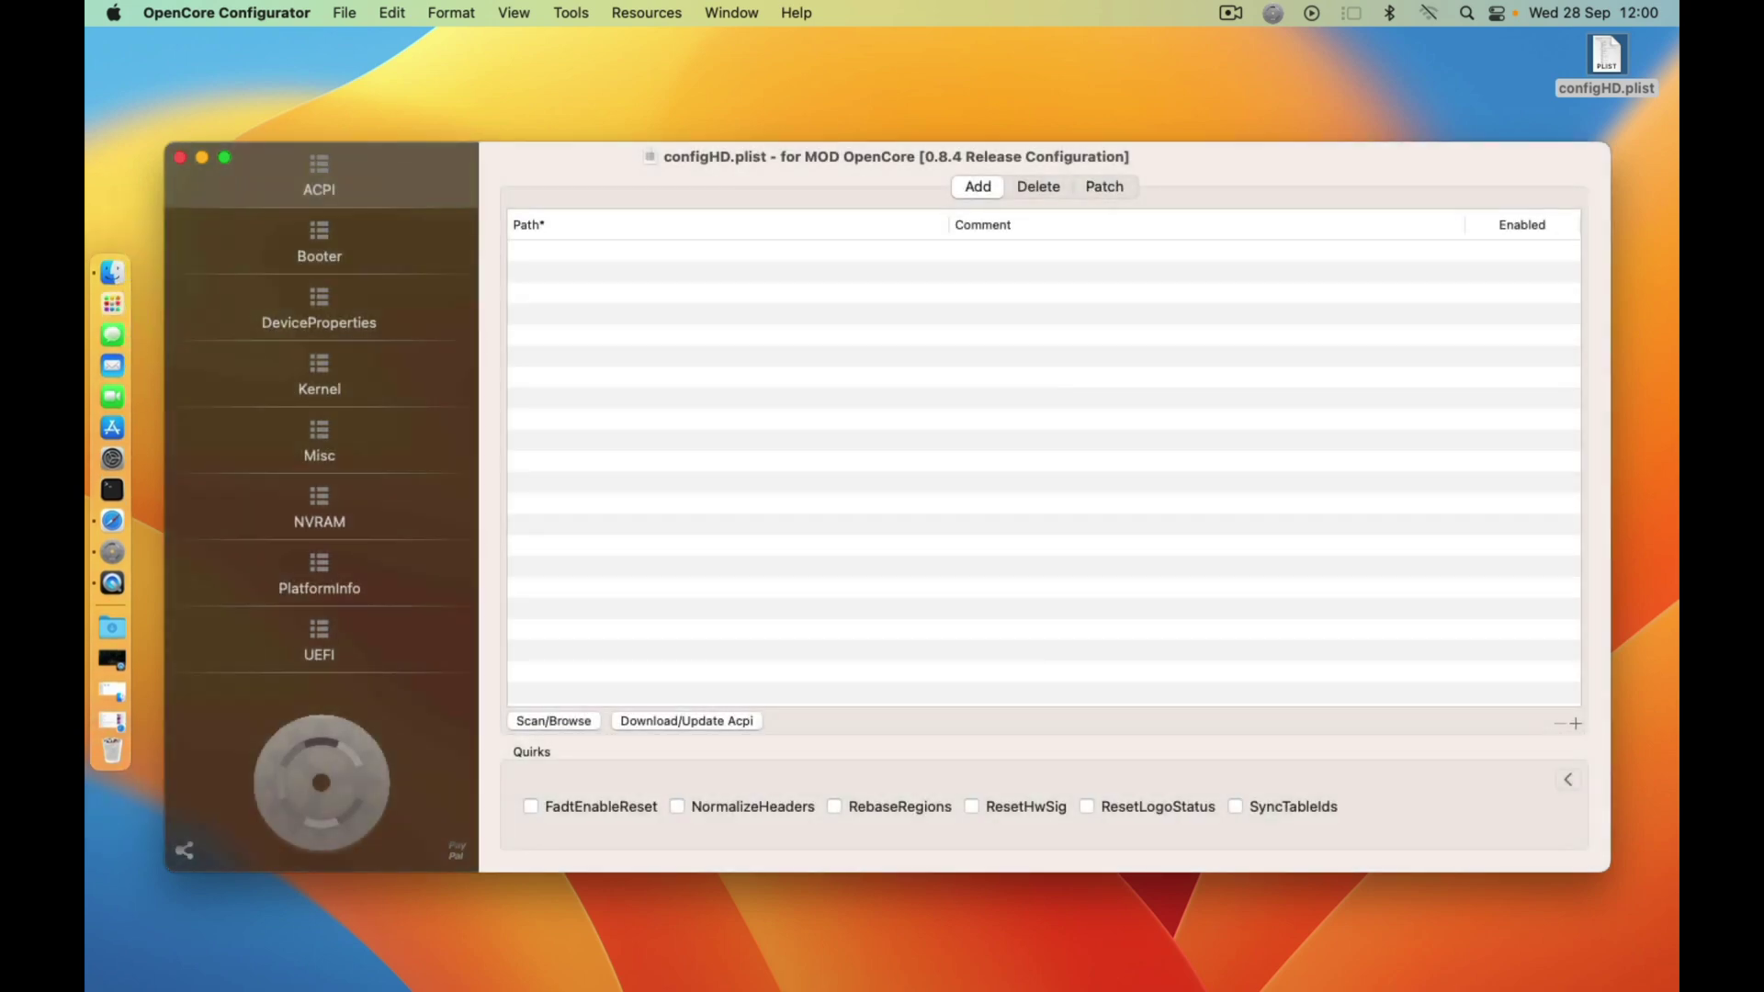
# Step: Review the device properties in configHD.plist and copy the graphics device entry PciRoot(0x0)/Pci(0x2,0x0)
pyautogui.moveTo(887, 158); pyautogui.dragTo(911, 107)
pyautogui.click(344, 259)
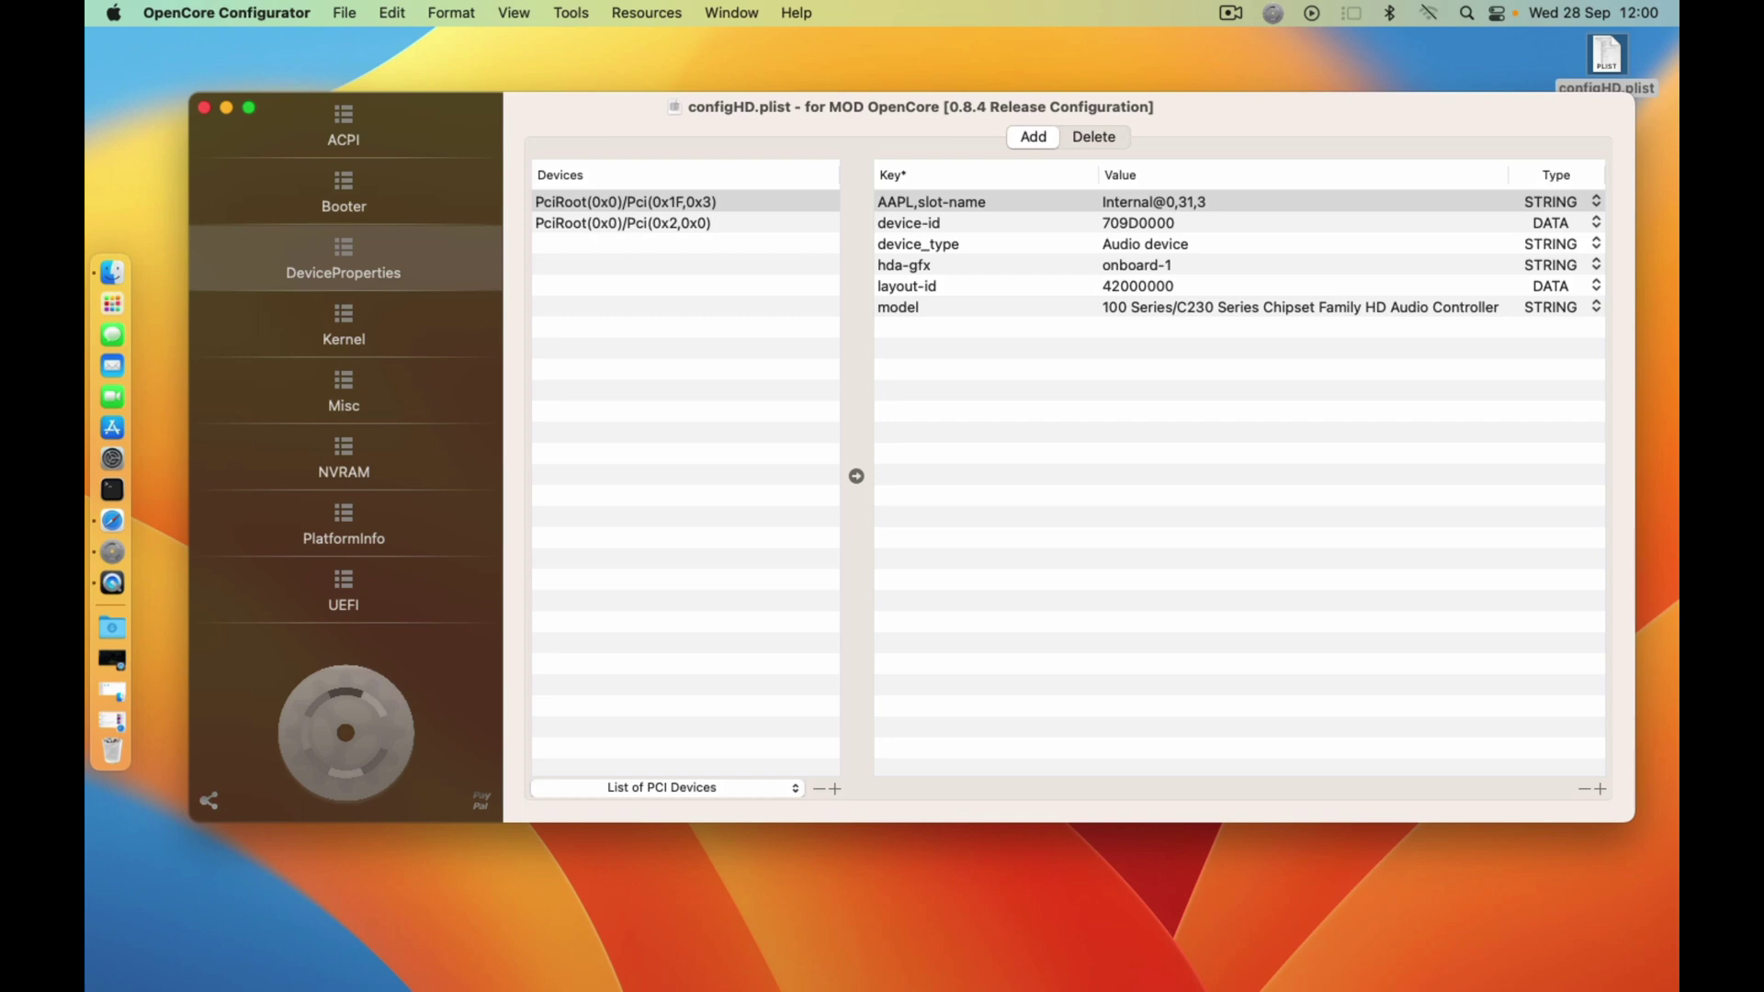
pyautogui.click(623, 224)
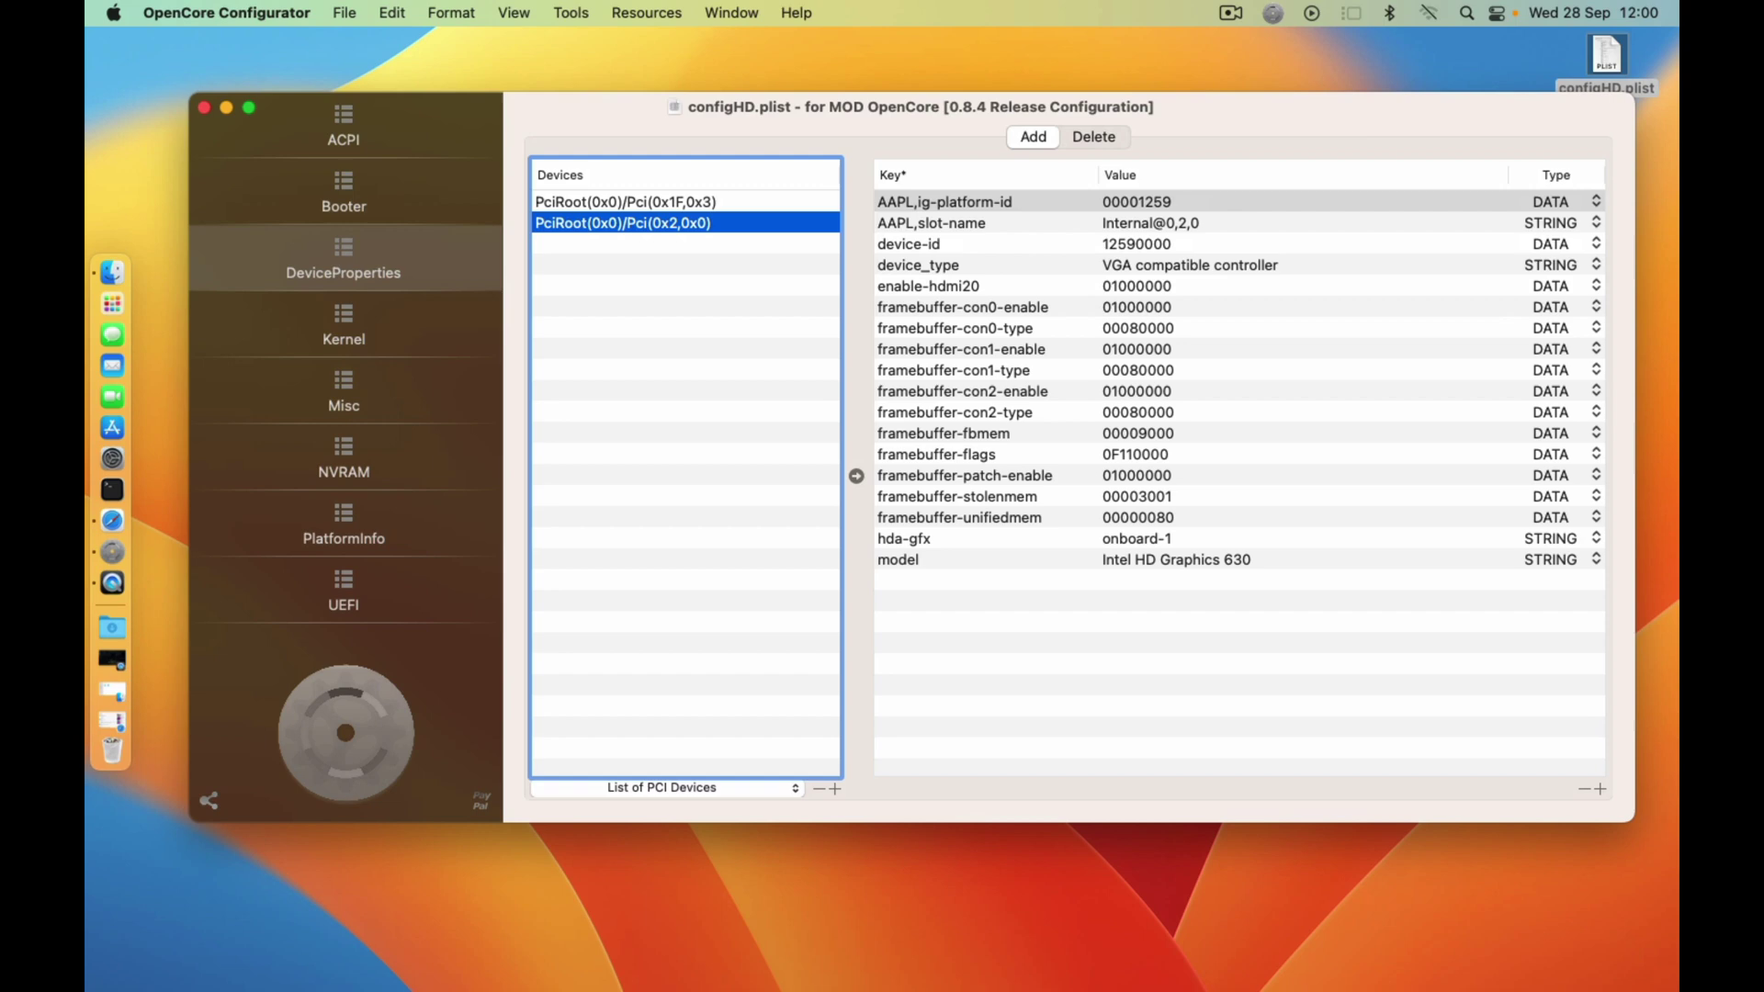
pyautogui.click(624, 202)
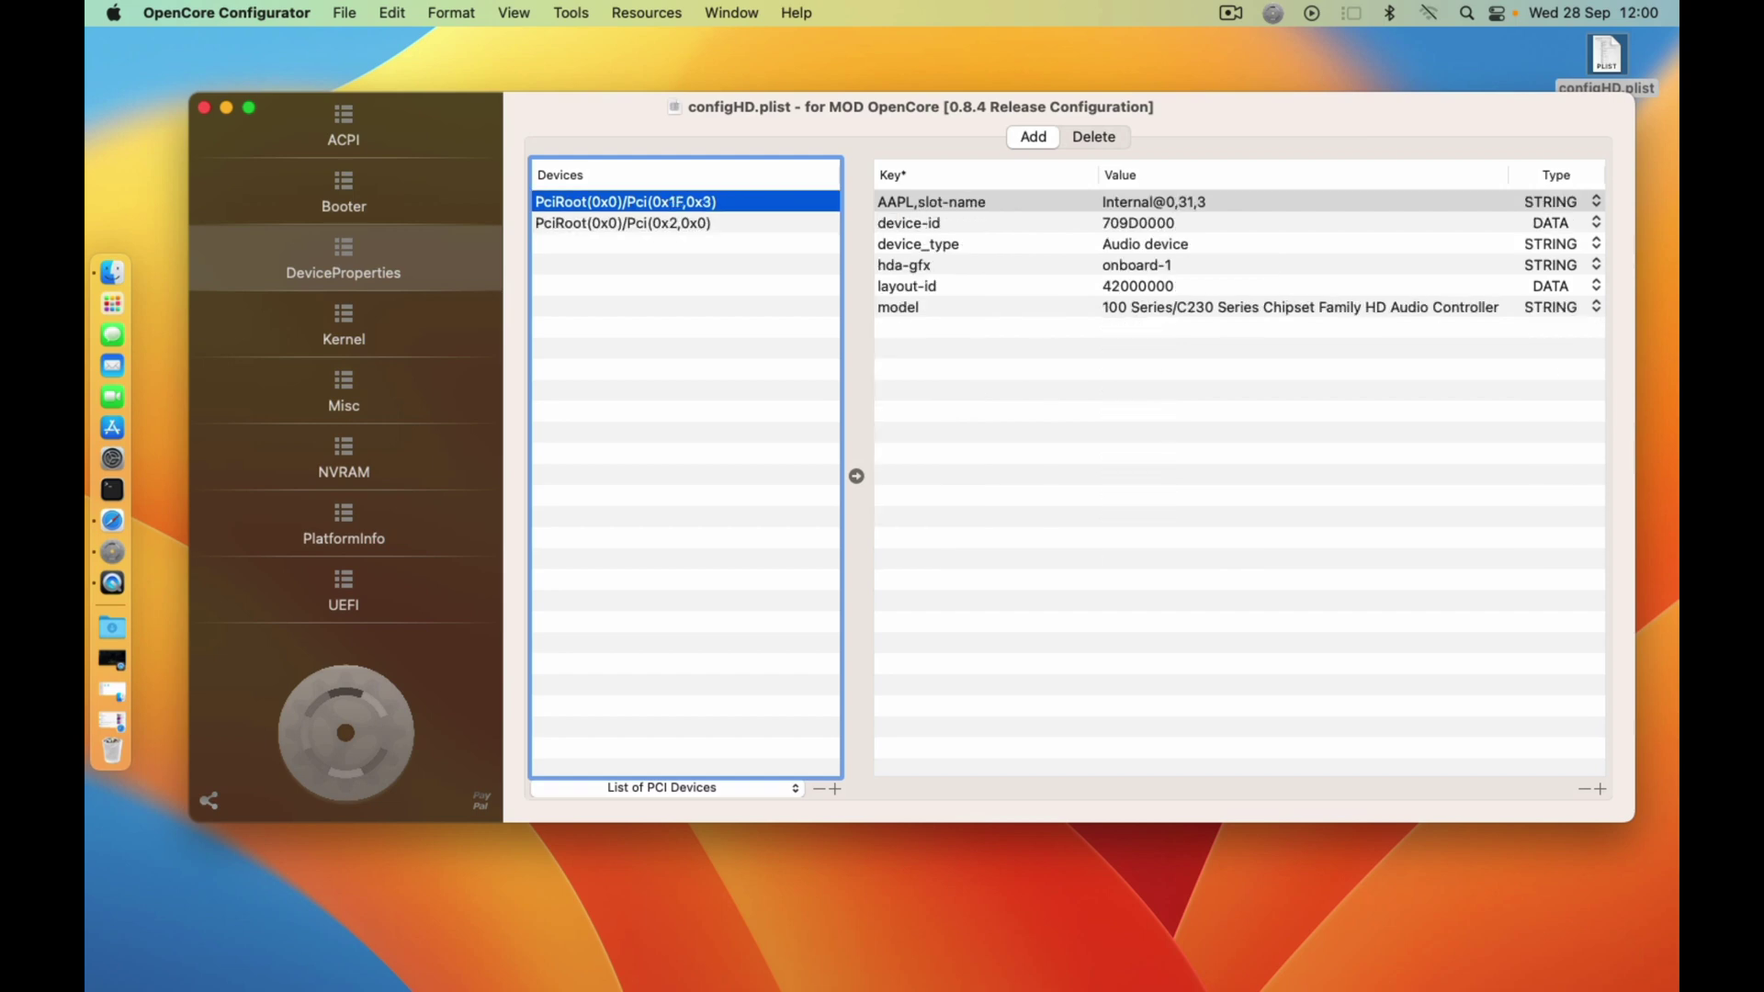
pyautogui.click(623, 224)
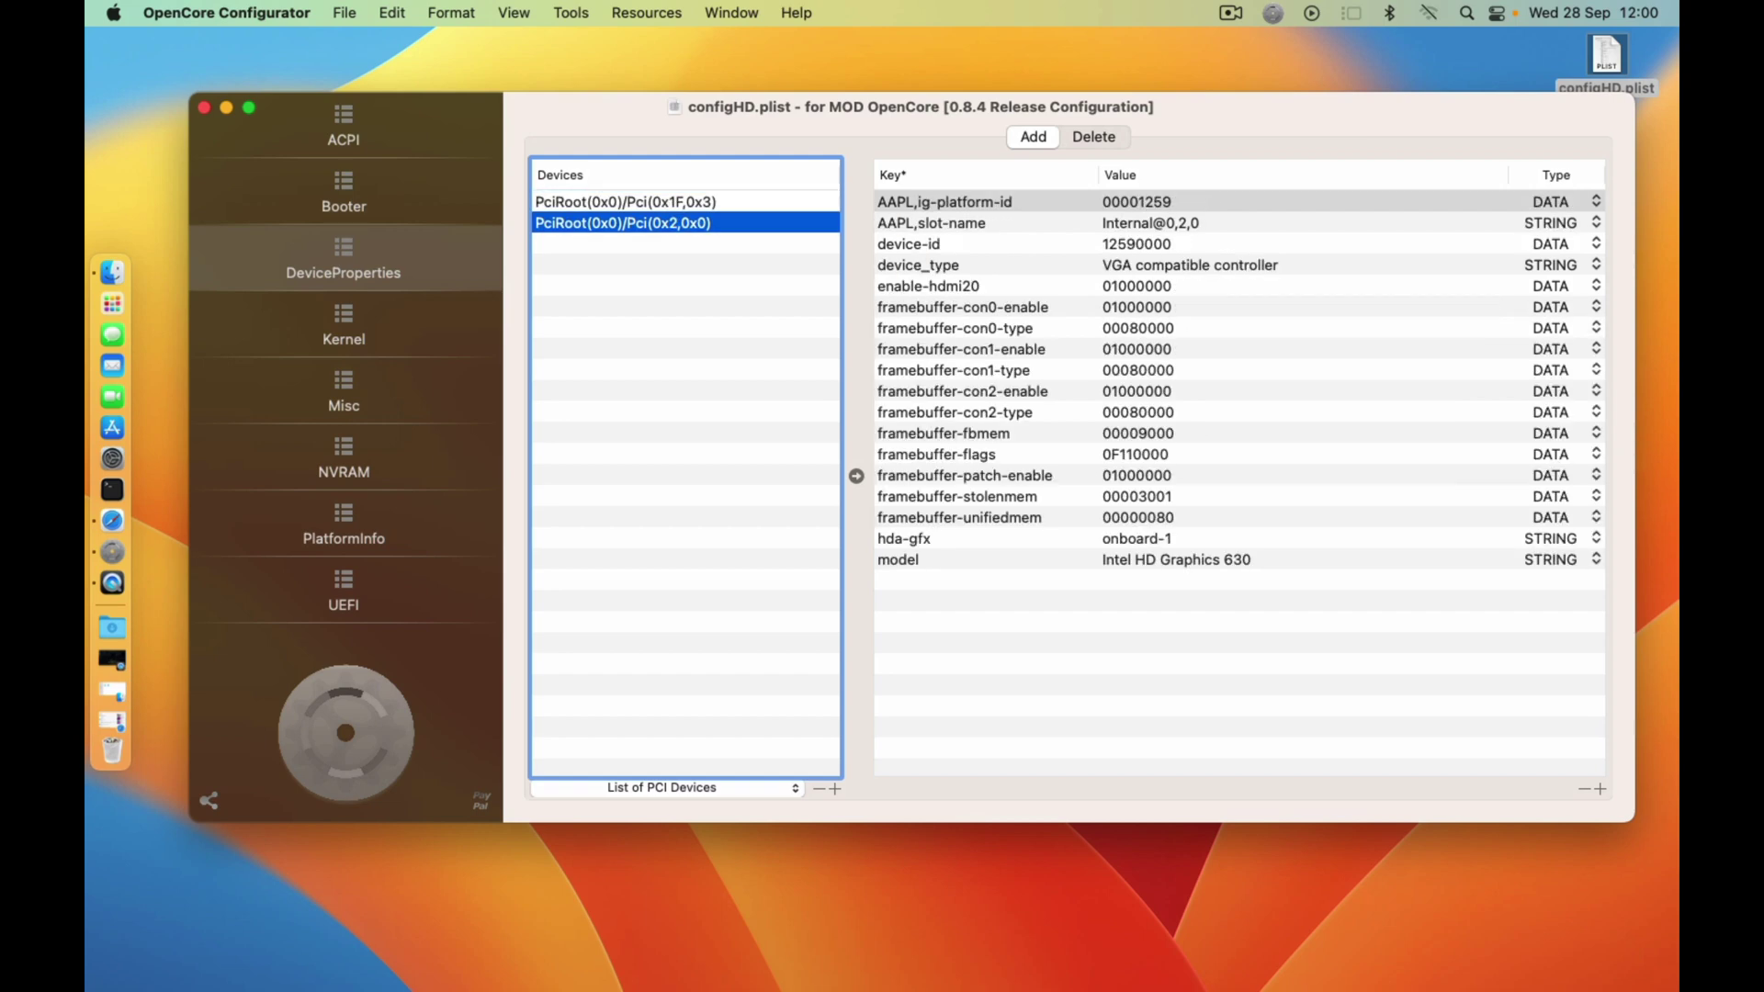
pyautogui.rightClick(611, 223)
pyautogui.click(653, 262)
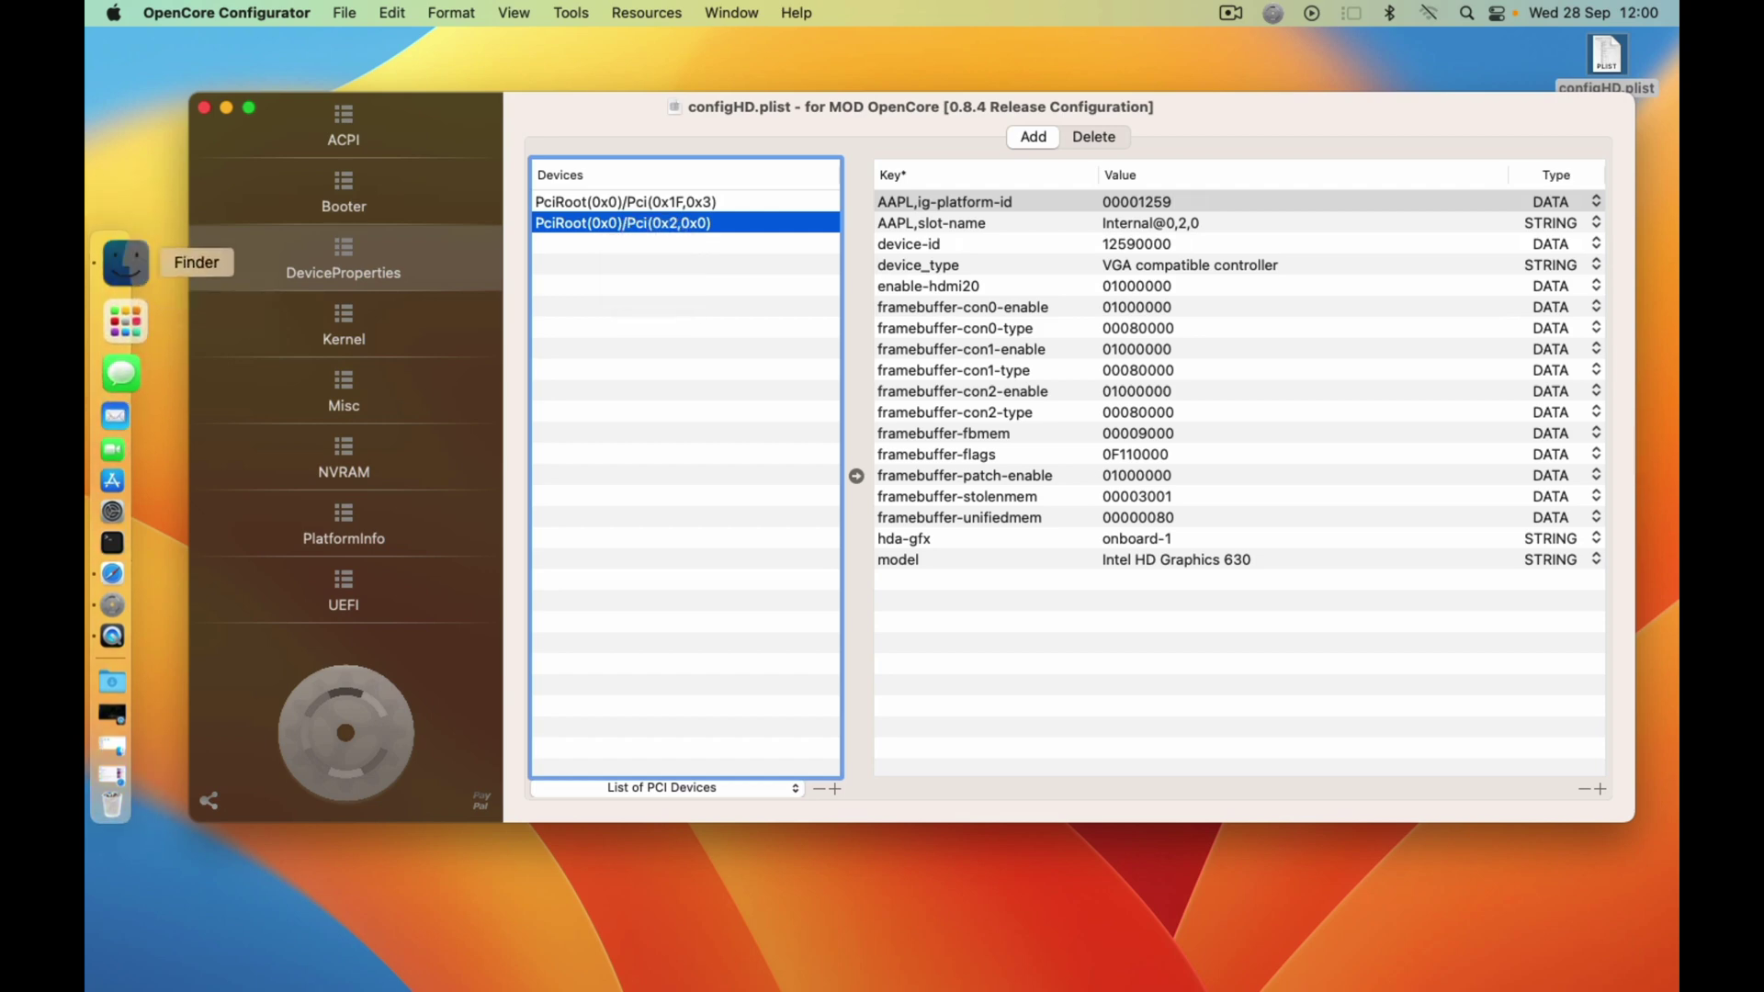
# Step: Switch to Finder, go to the OC folder, and open its config.plist in OpenCore Configurator
pyautogui.click(113, 285)
pyautogui.doubleClick(792, 389)
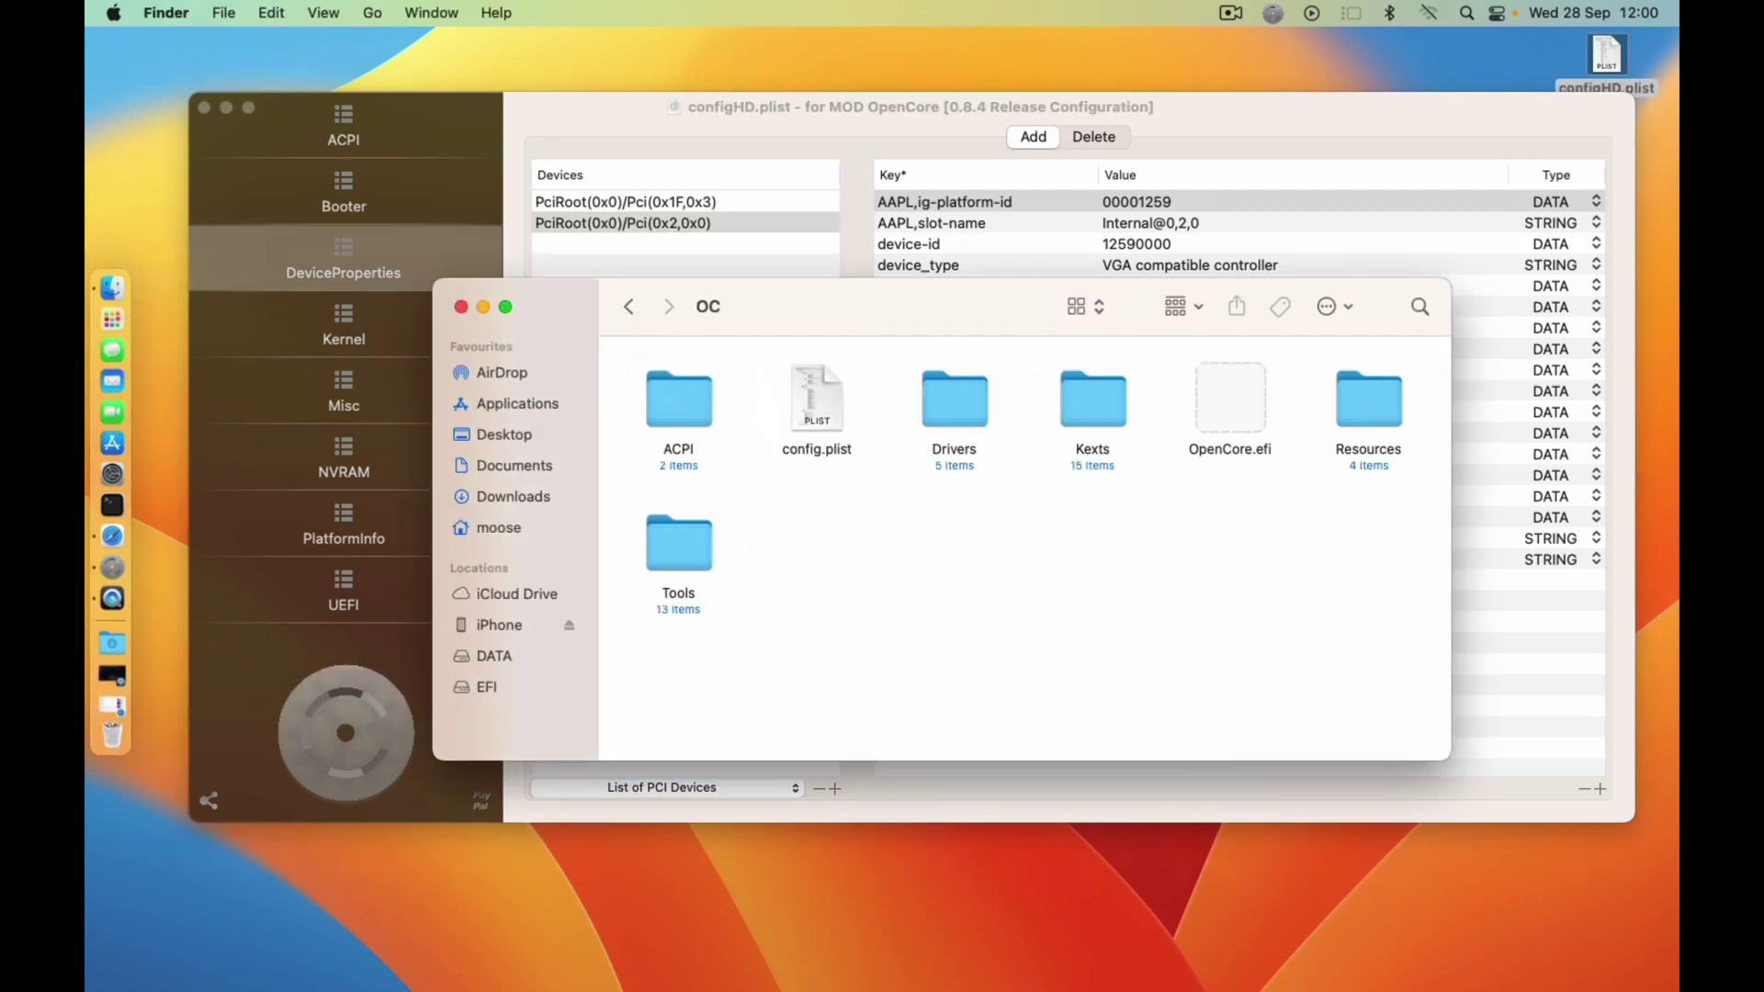
pyautogui.moveTo(822, 306); pyautogui.dragTo(776, 247)
pyautogui.rightClick(773, 346)
pyautogui.moveTo(827, 390)
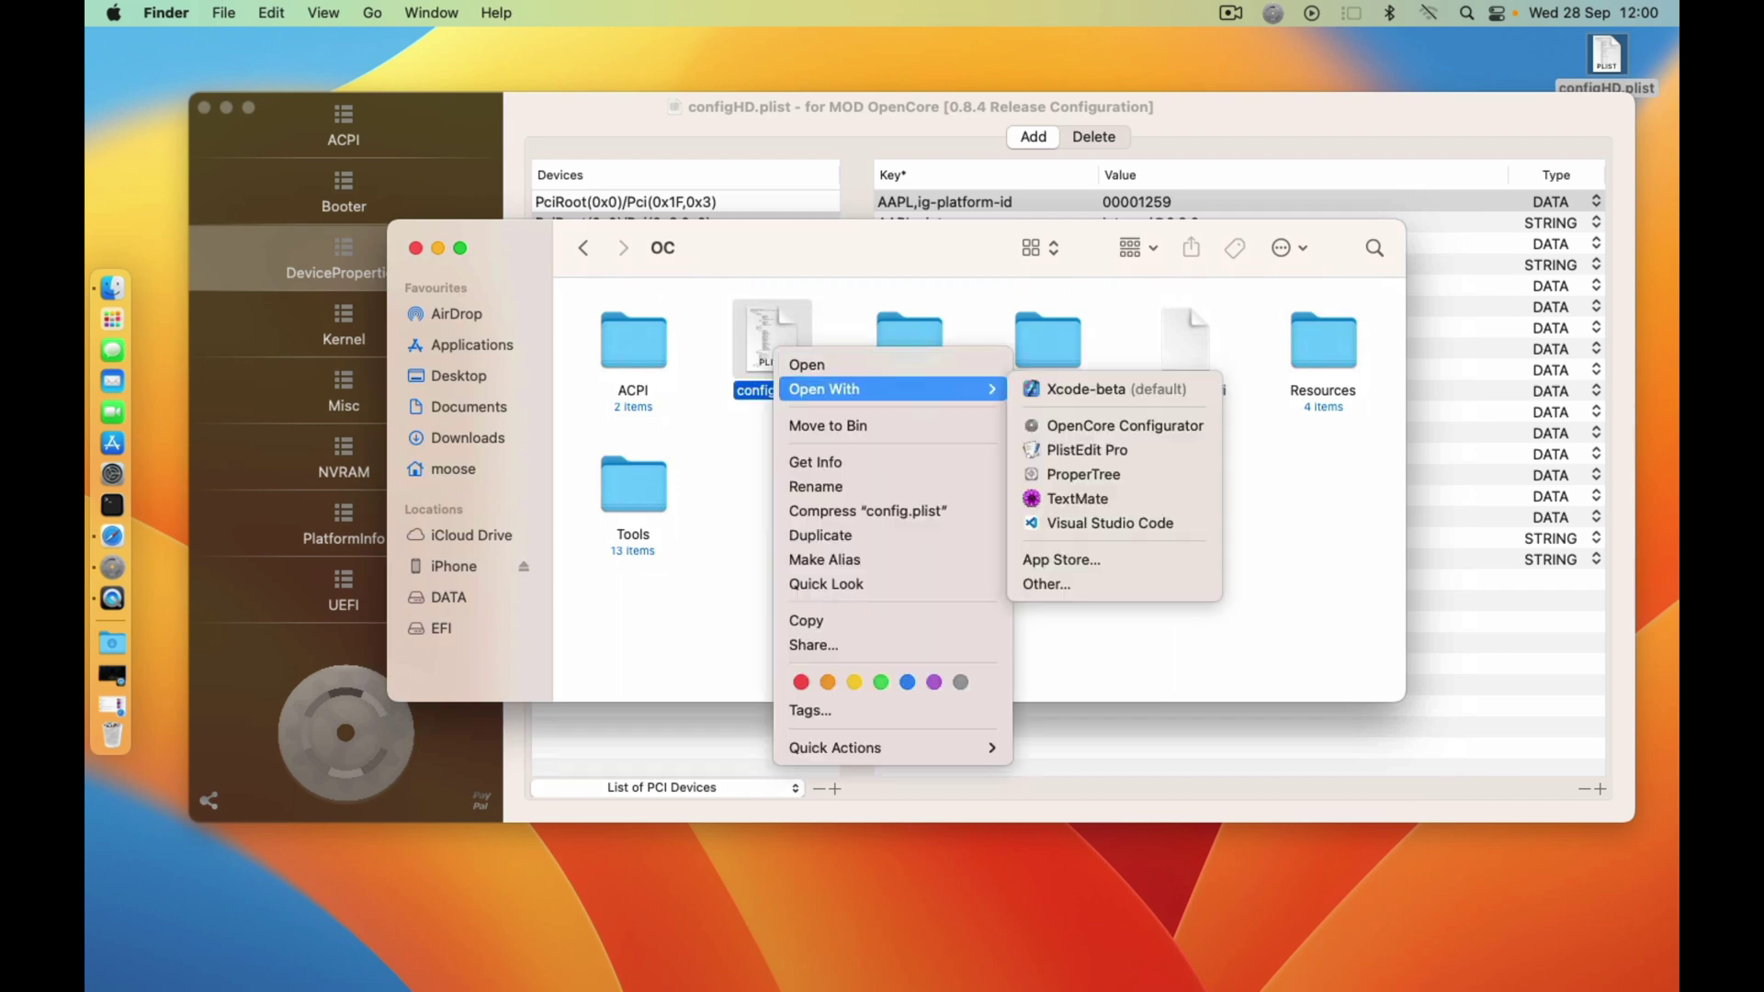
pyautogui.click(1093, 424)
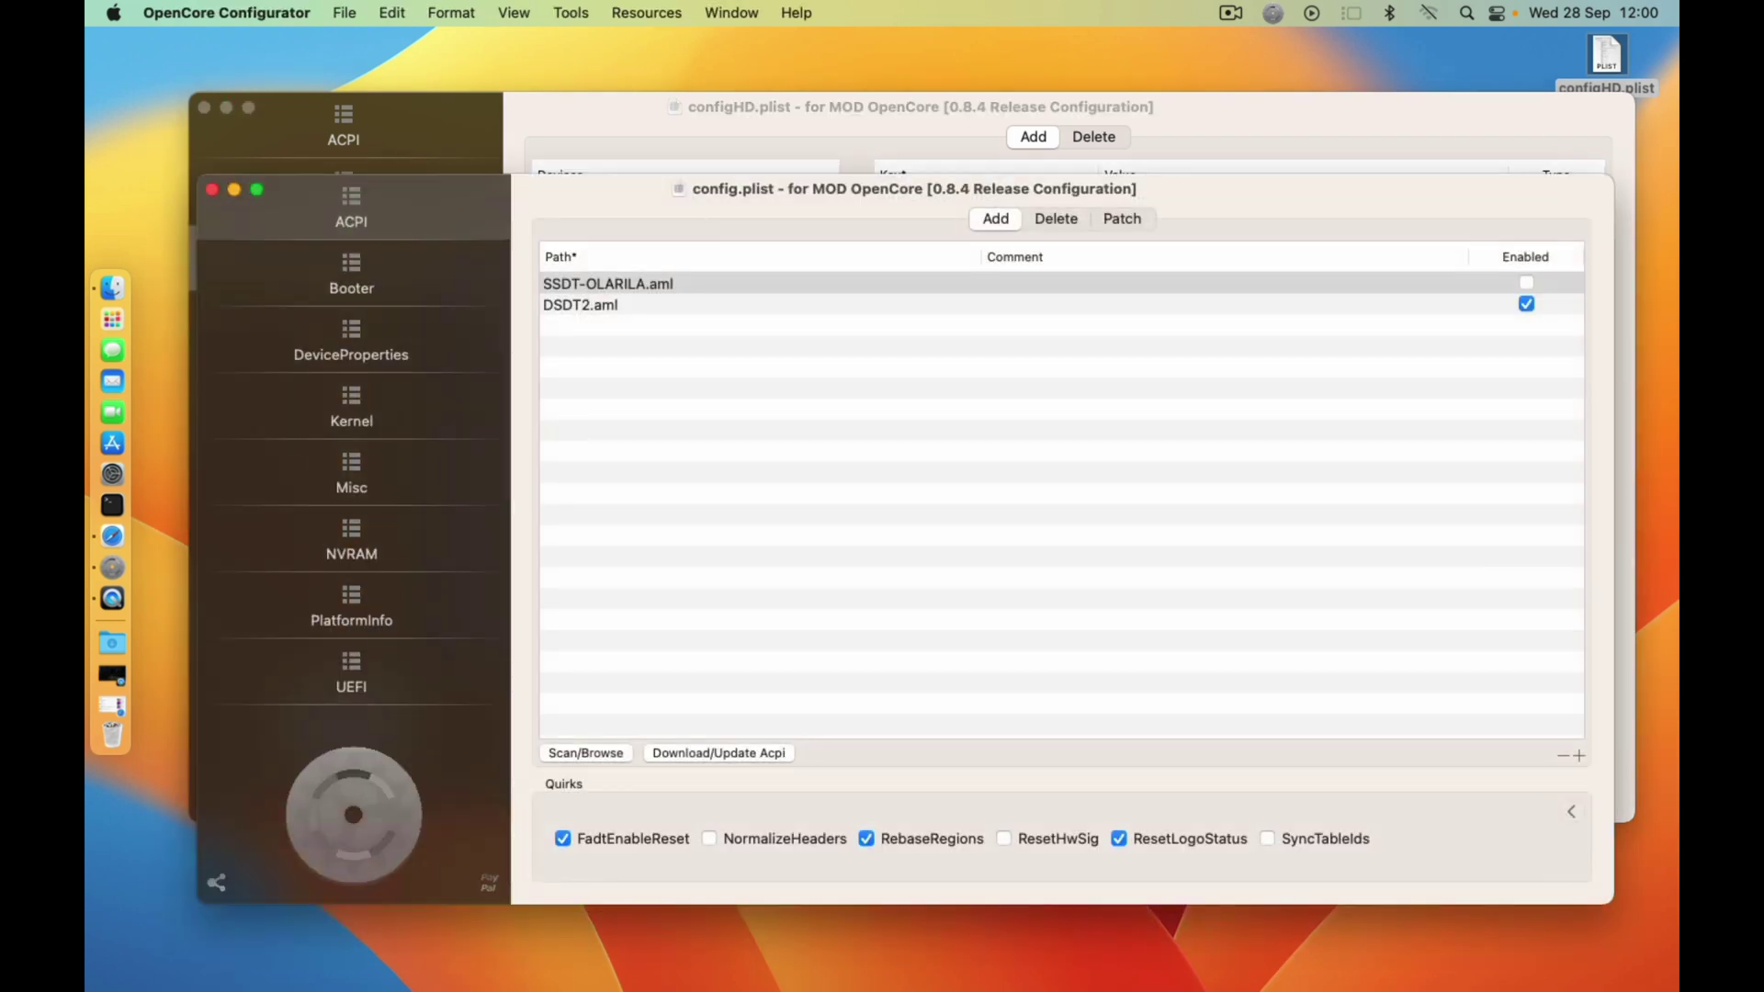
# Step: Try to paste the copied graphics device into the device properties of config.plist, and close that file
pyautogui.click(351, 341)
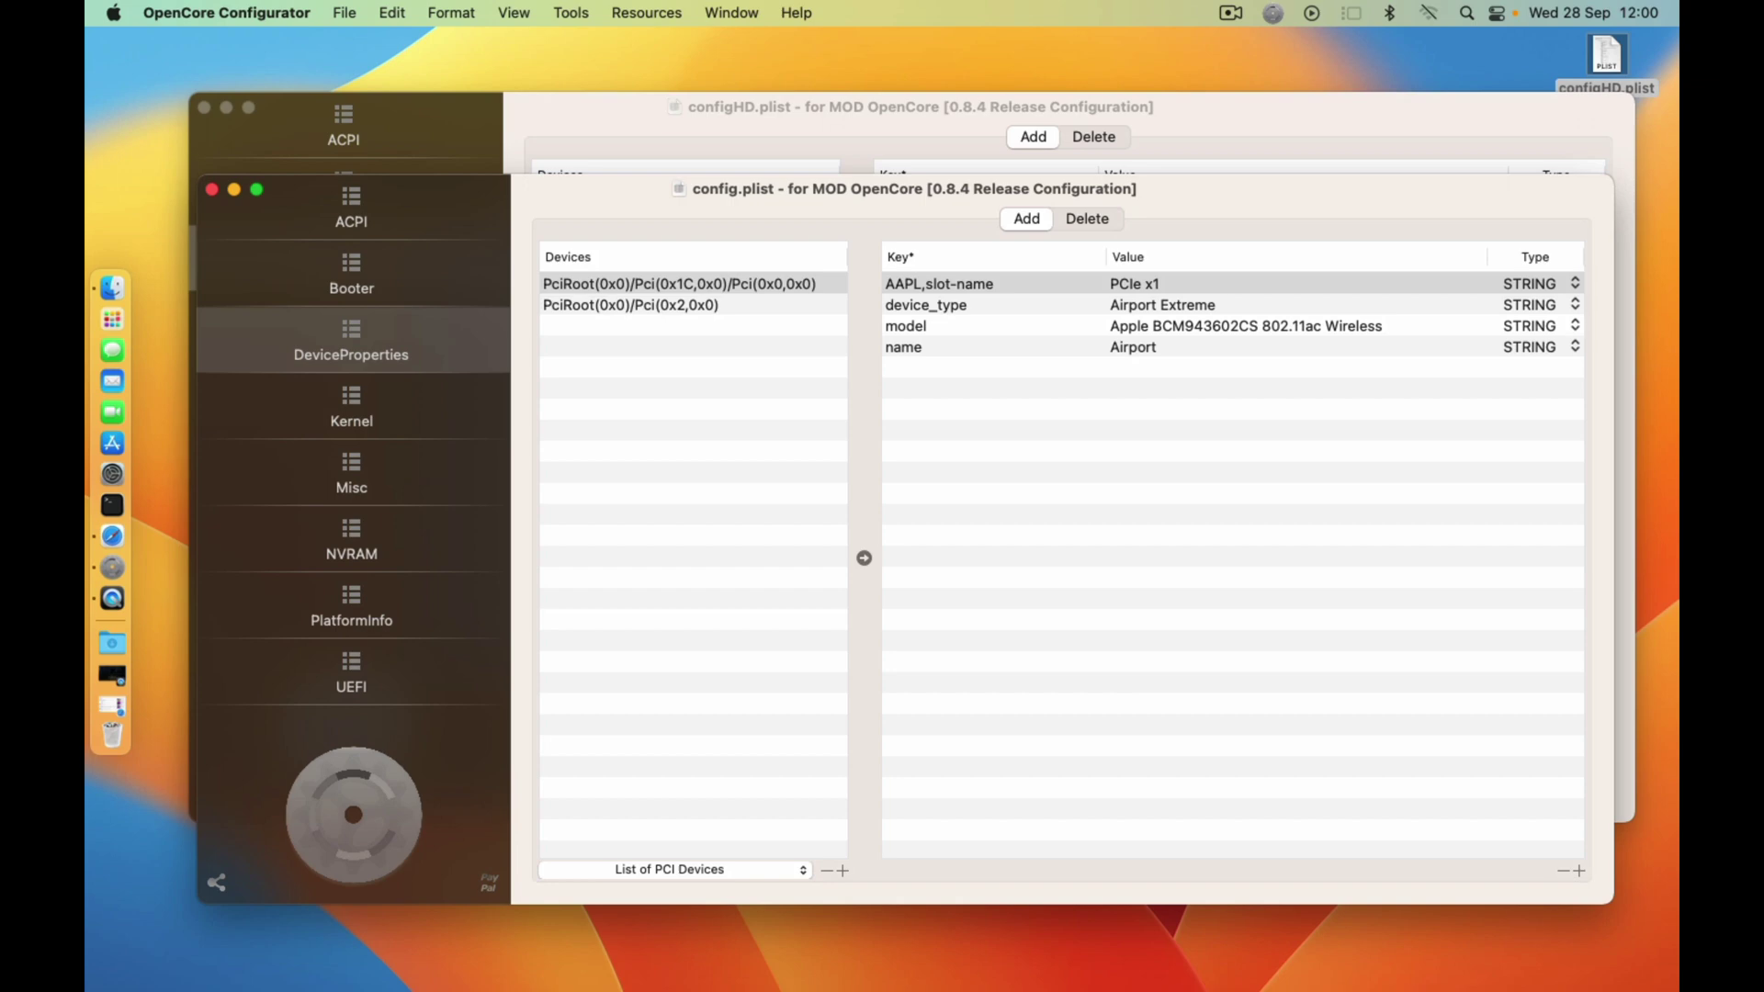
pyautogui.click(630, 305)
pyautogui.rightClick(604, 368)
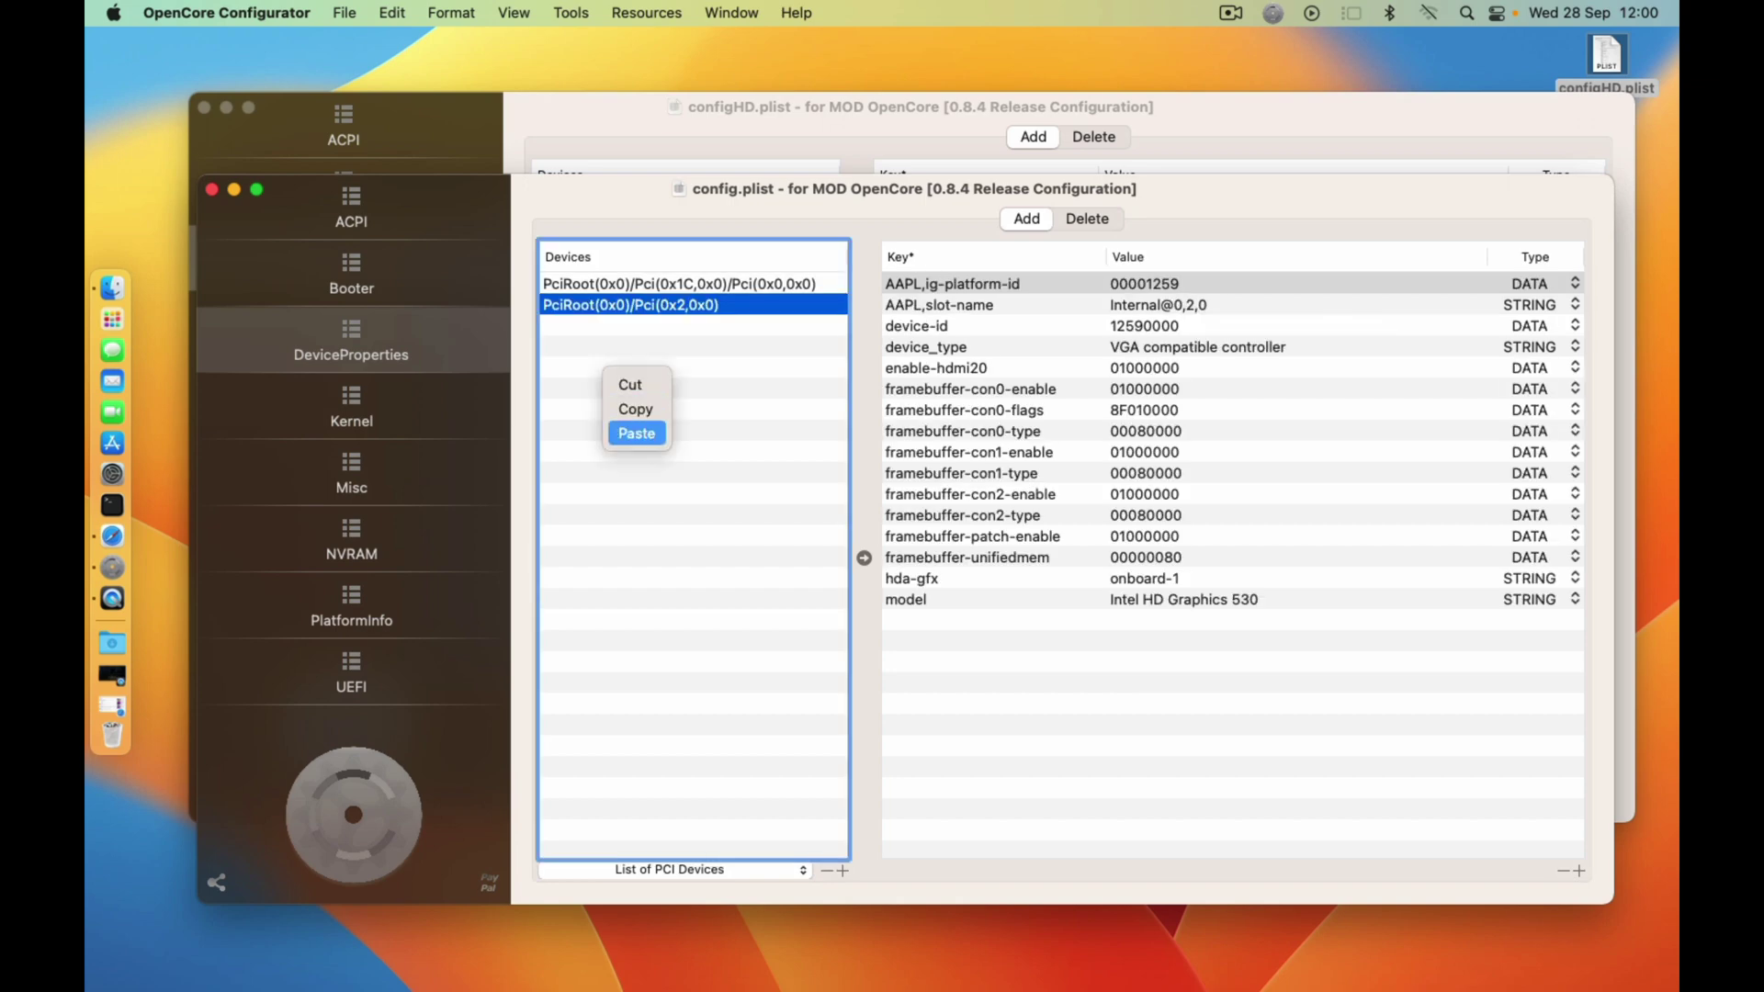
pyautogui.click(636, 432)
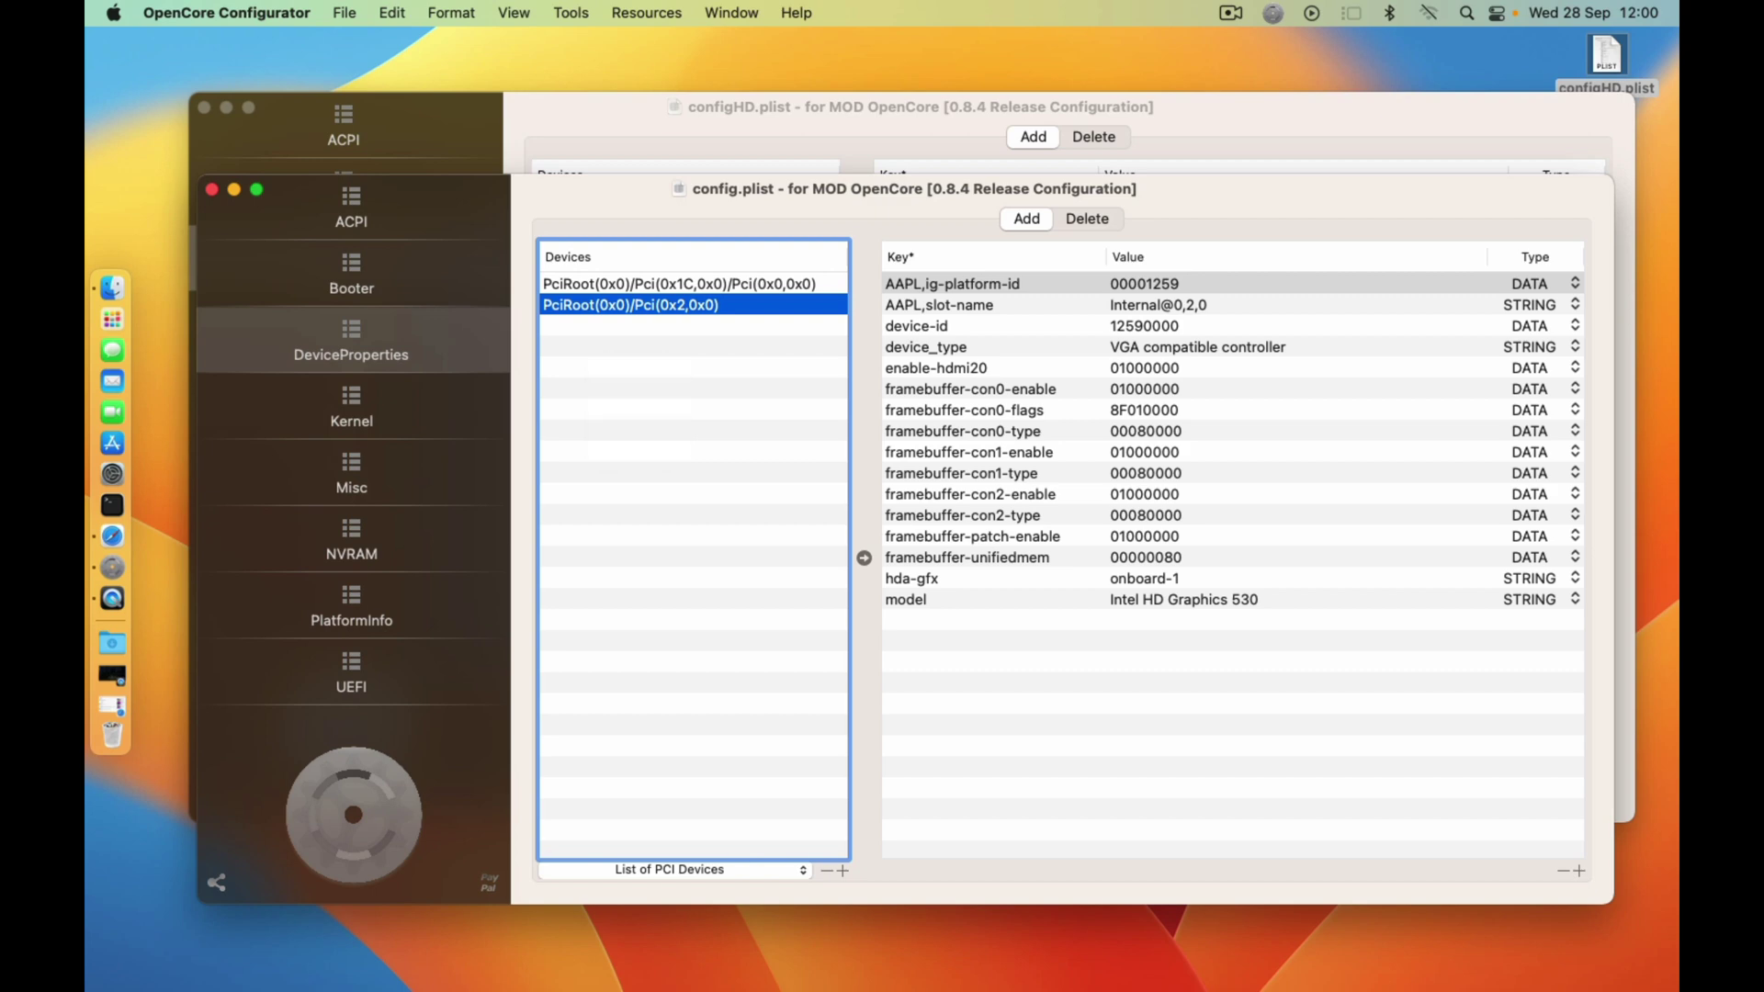
pyautogui.moveTo(635, 189); pyautogui.dragTo(662, 103)
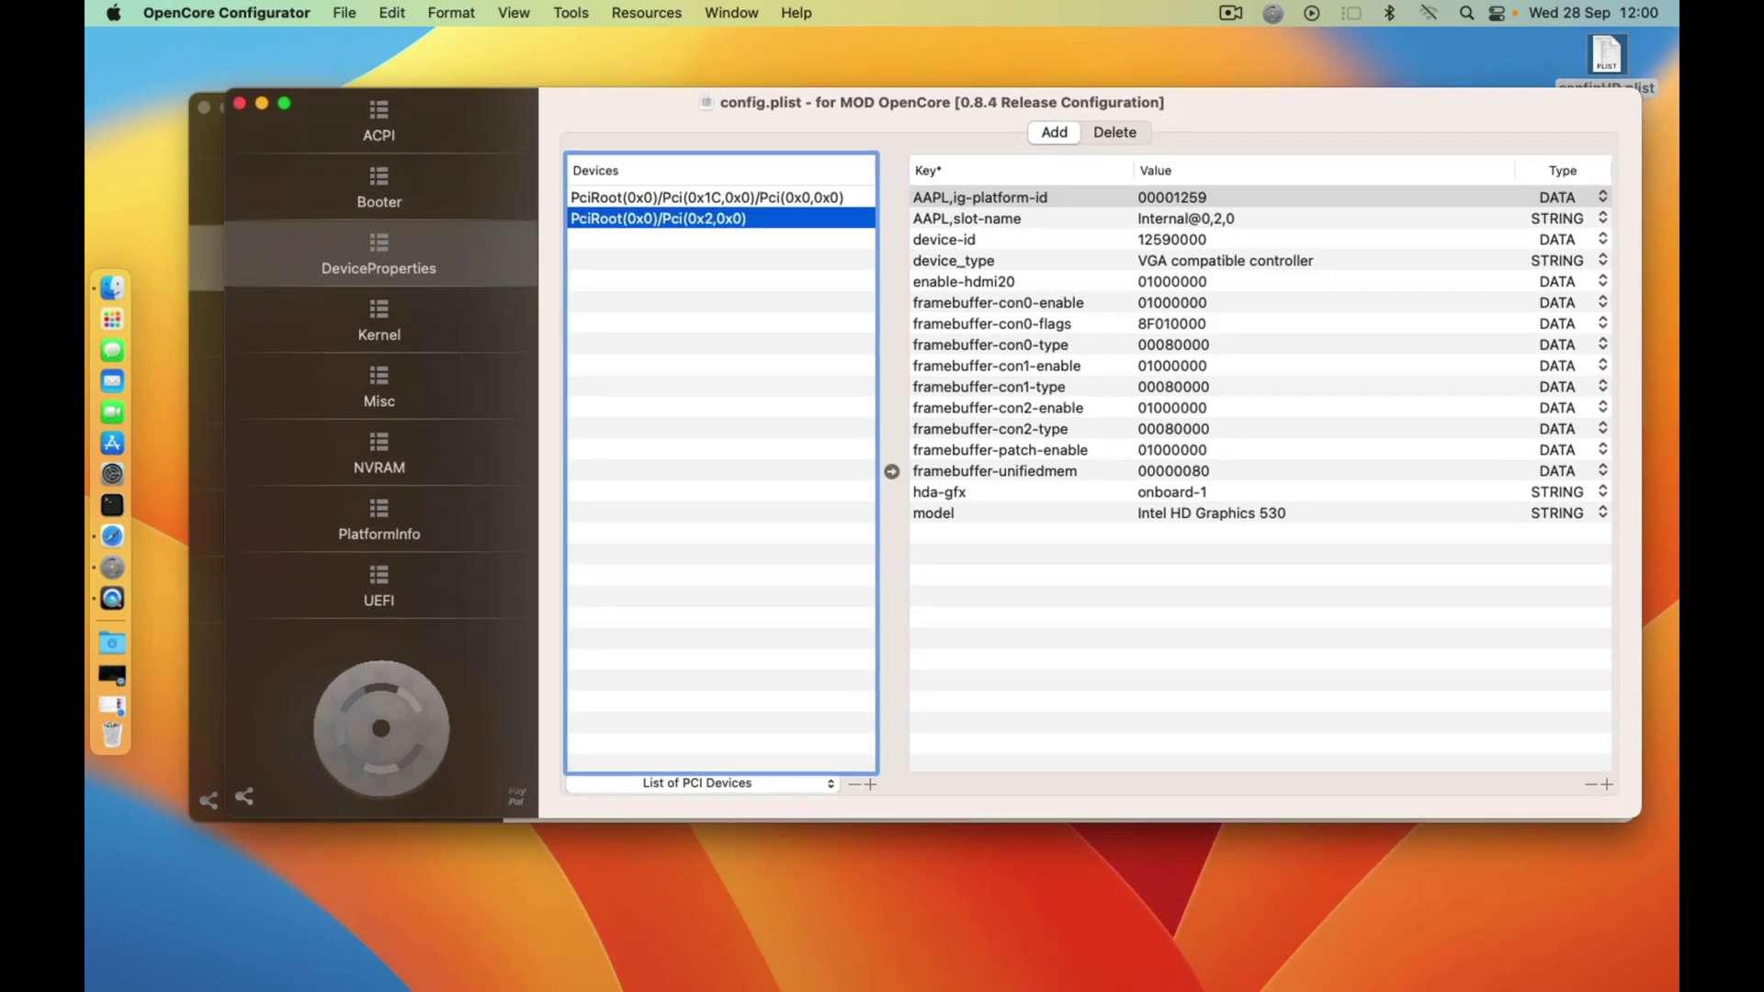
pyautogui.click(240, 103)
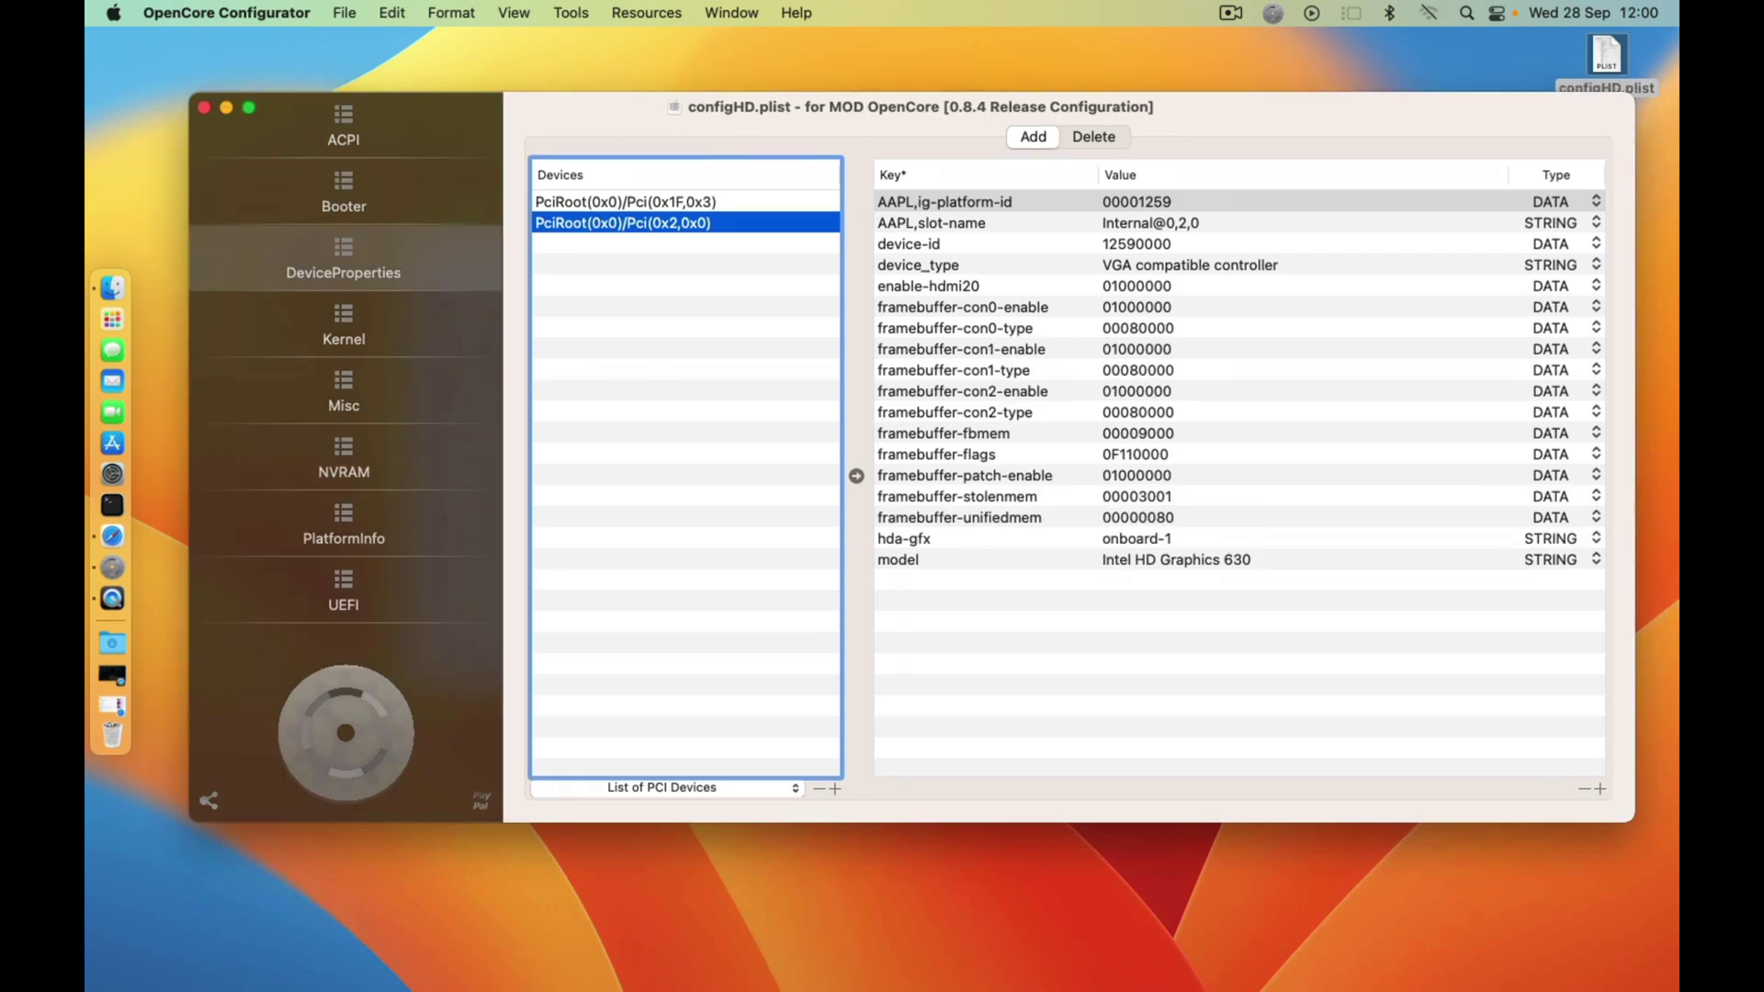
# Step: Copy the audio device entry PciRoot(0x0)/Pci(0x1F,0x3) from the device properties of configHD.plist
pyautogui.click(625, 202)
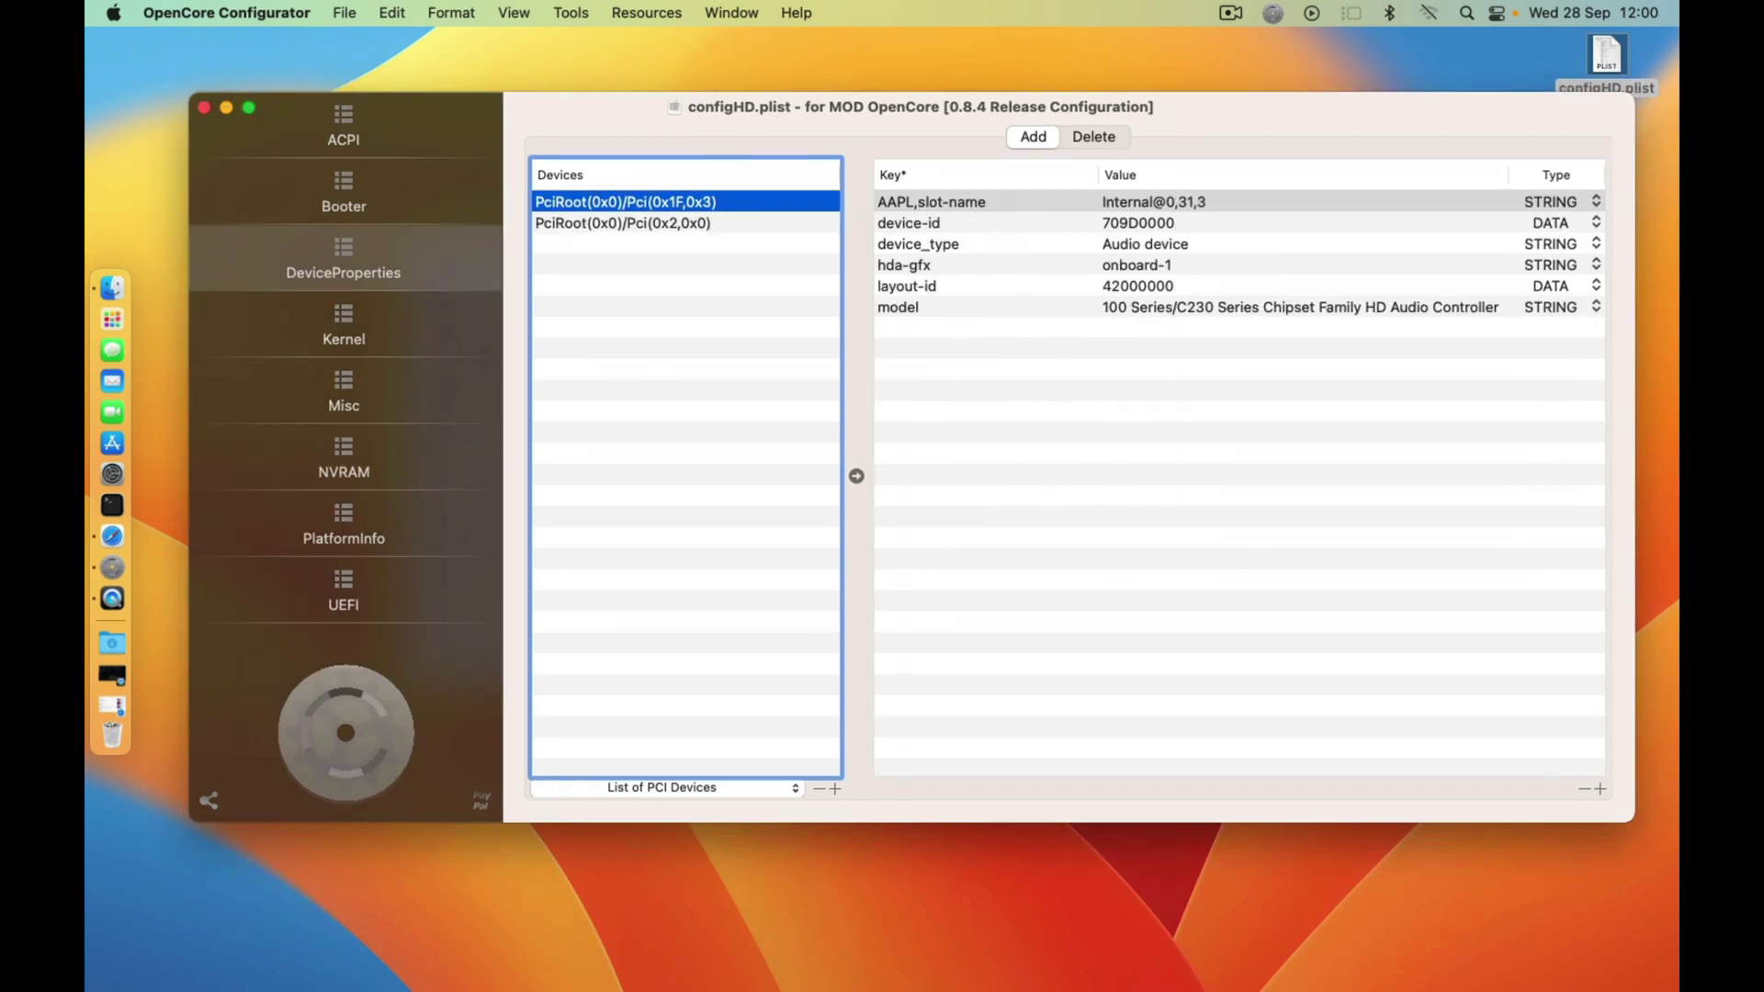
pyautogui.rightClick(591, 199)
pyautogui.click(618, 234)
# Step: Return to the OC folder in Finder and reopen config.plist in OpenCore Configurator
pyautogui.click(112, 287)
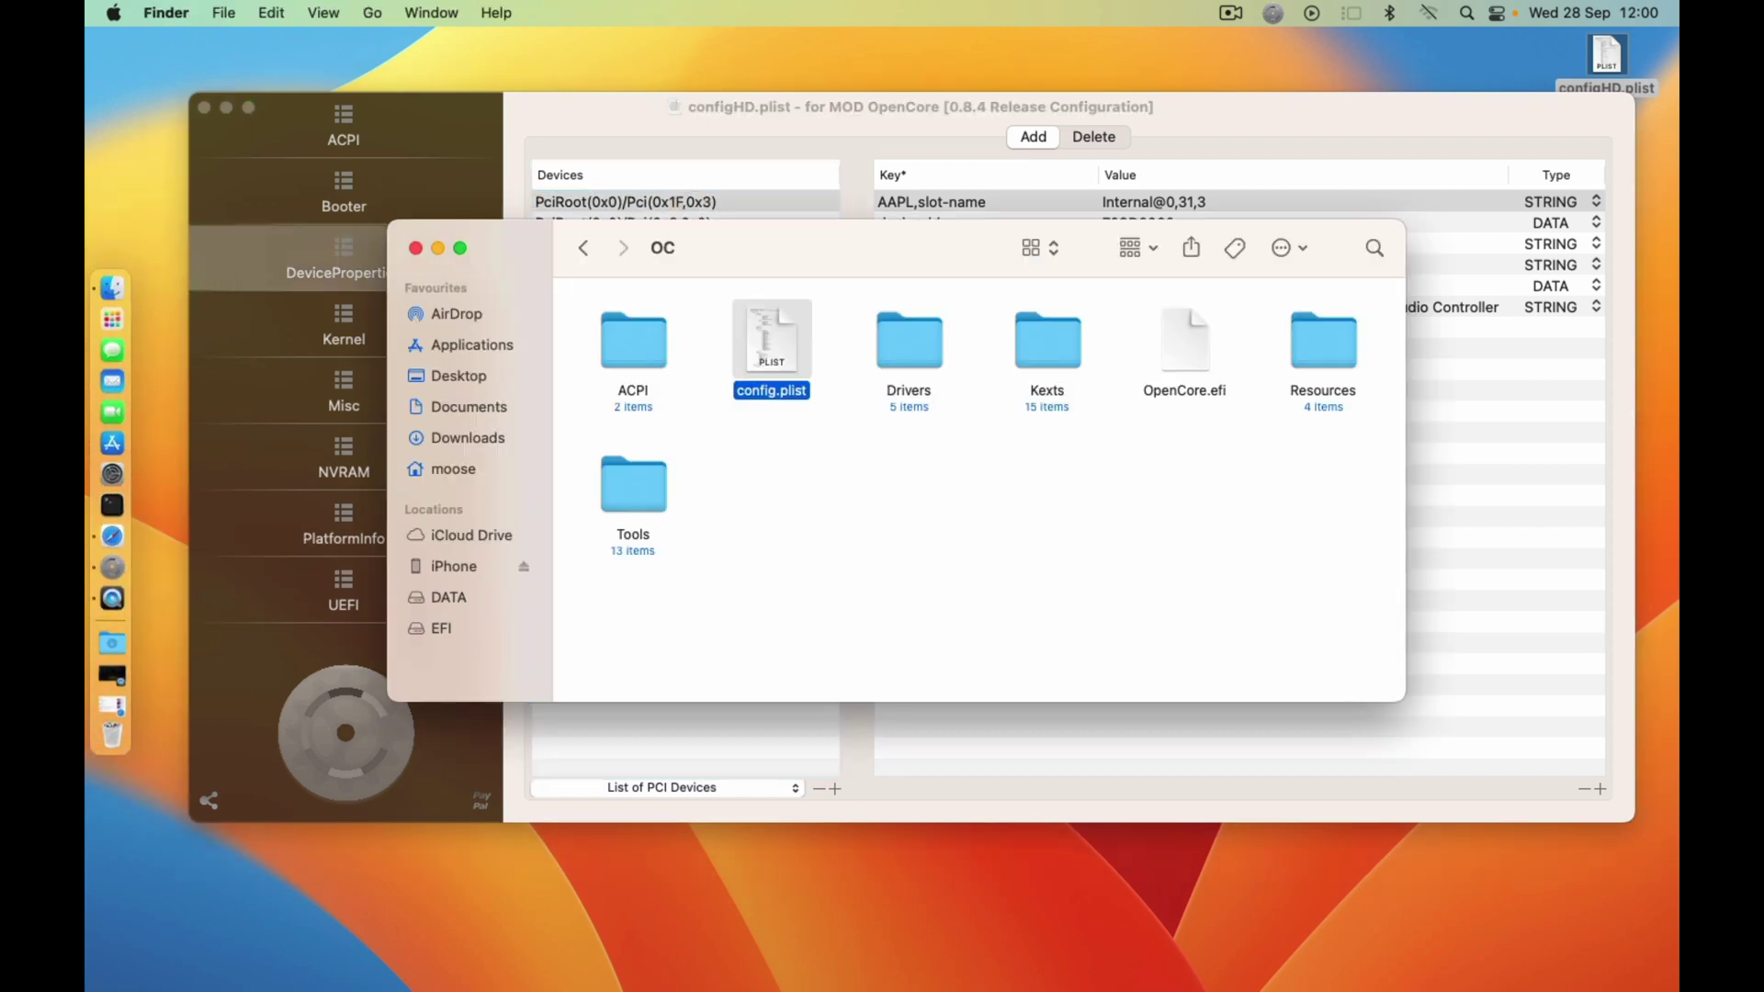
pyautogui.rightClick(781, 340)
pyautogui.moveTo(836, 384)
pyautogui.click(1140, 421)
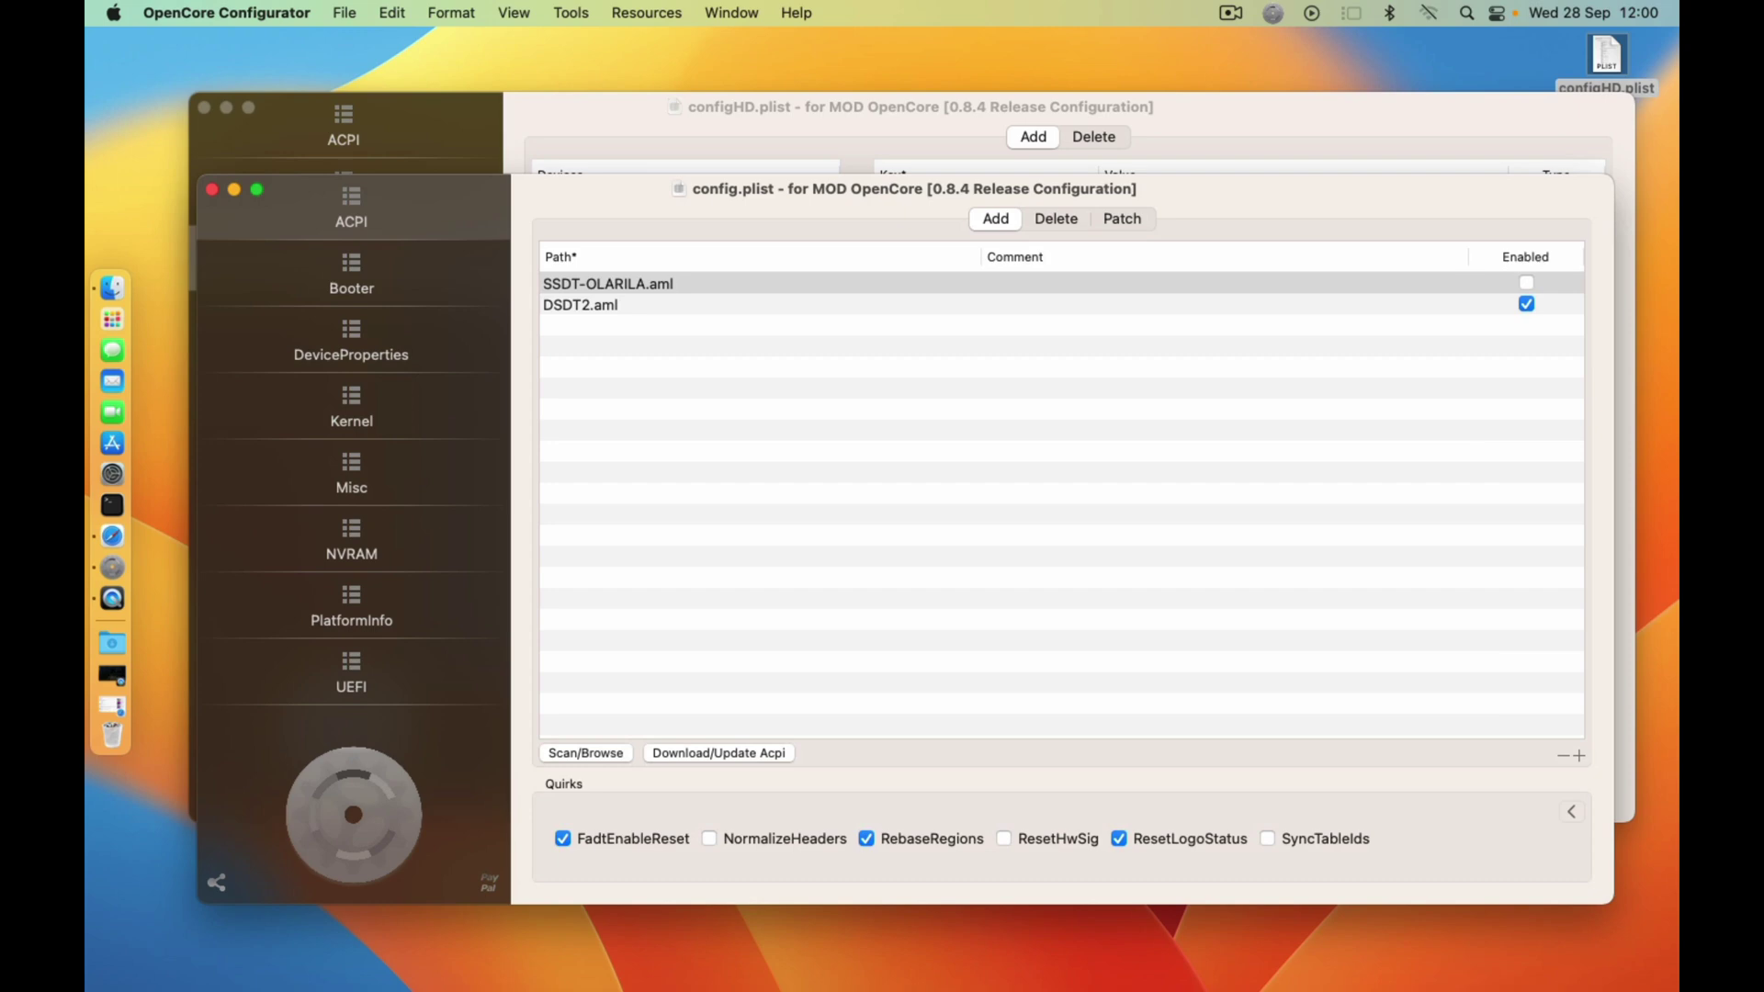
# Step: View the device list of config.plist and its paste option without applying it, and close the file
pyautogui.click(351, 340)
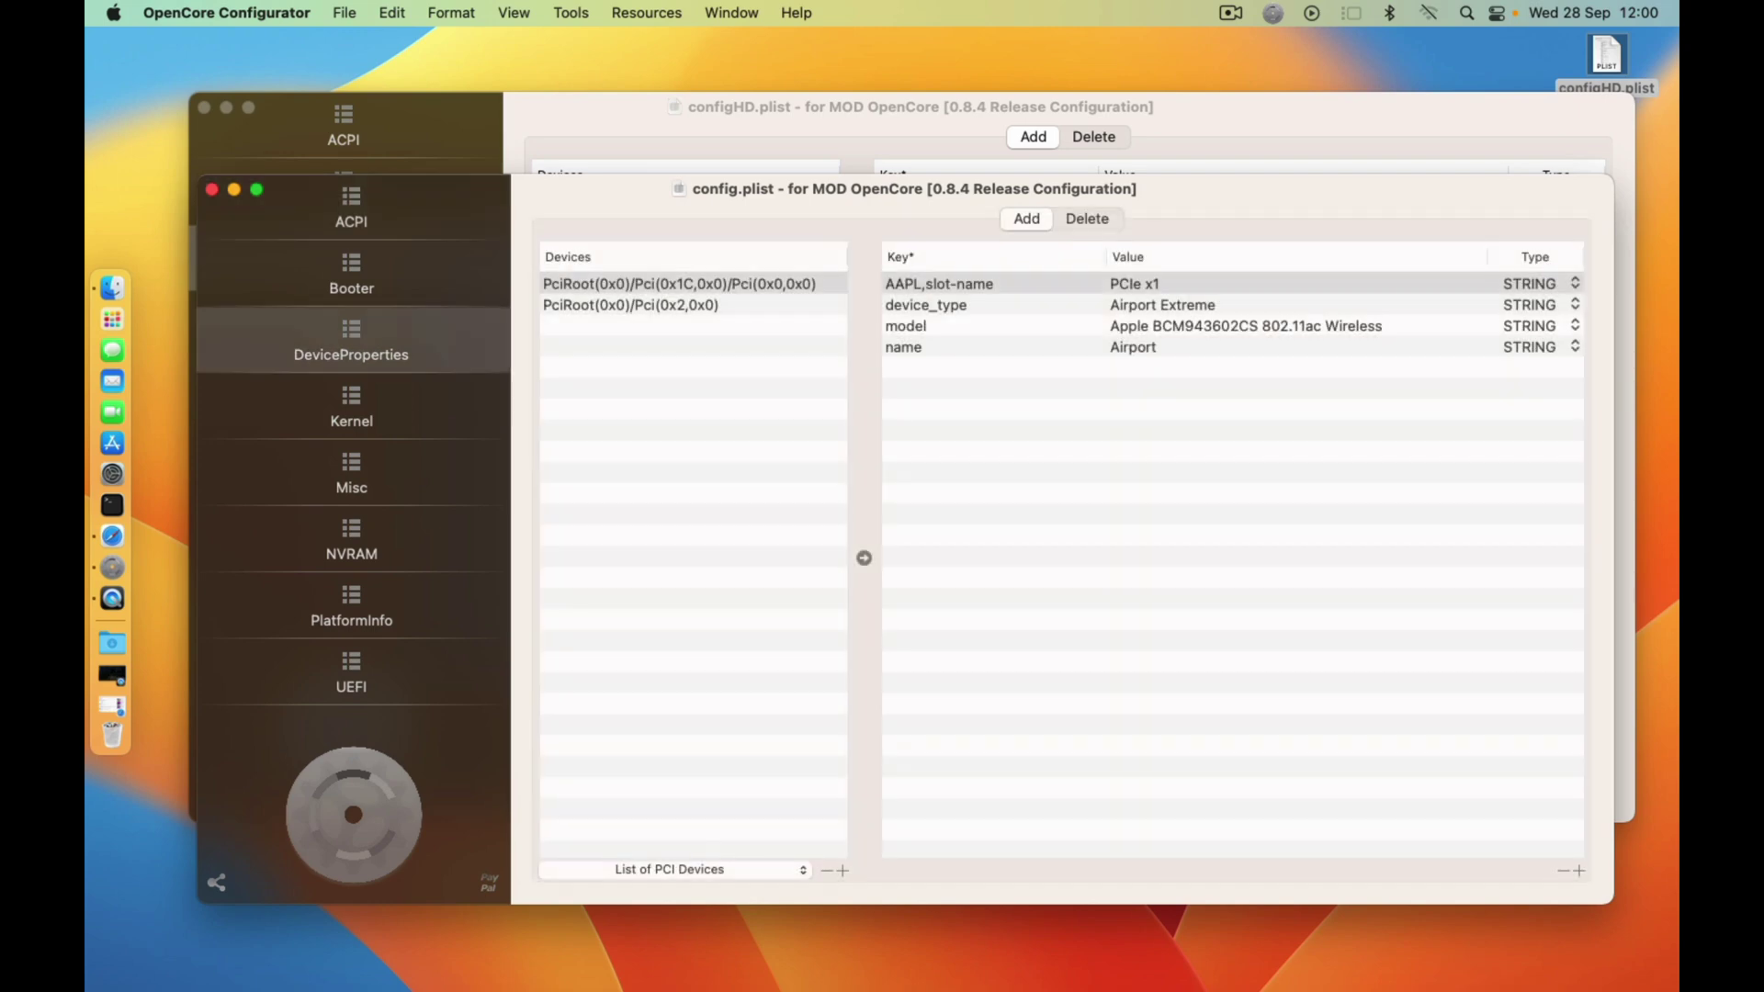
pyautogui.rightClick(612, 322)
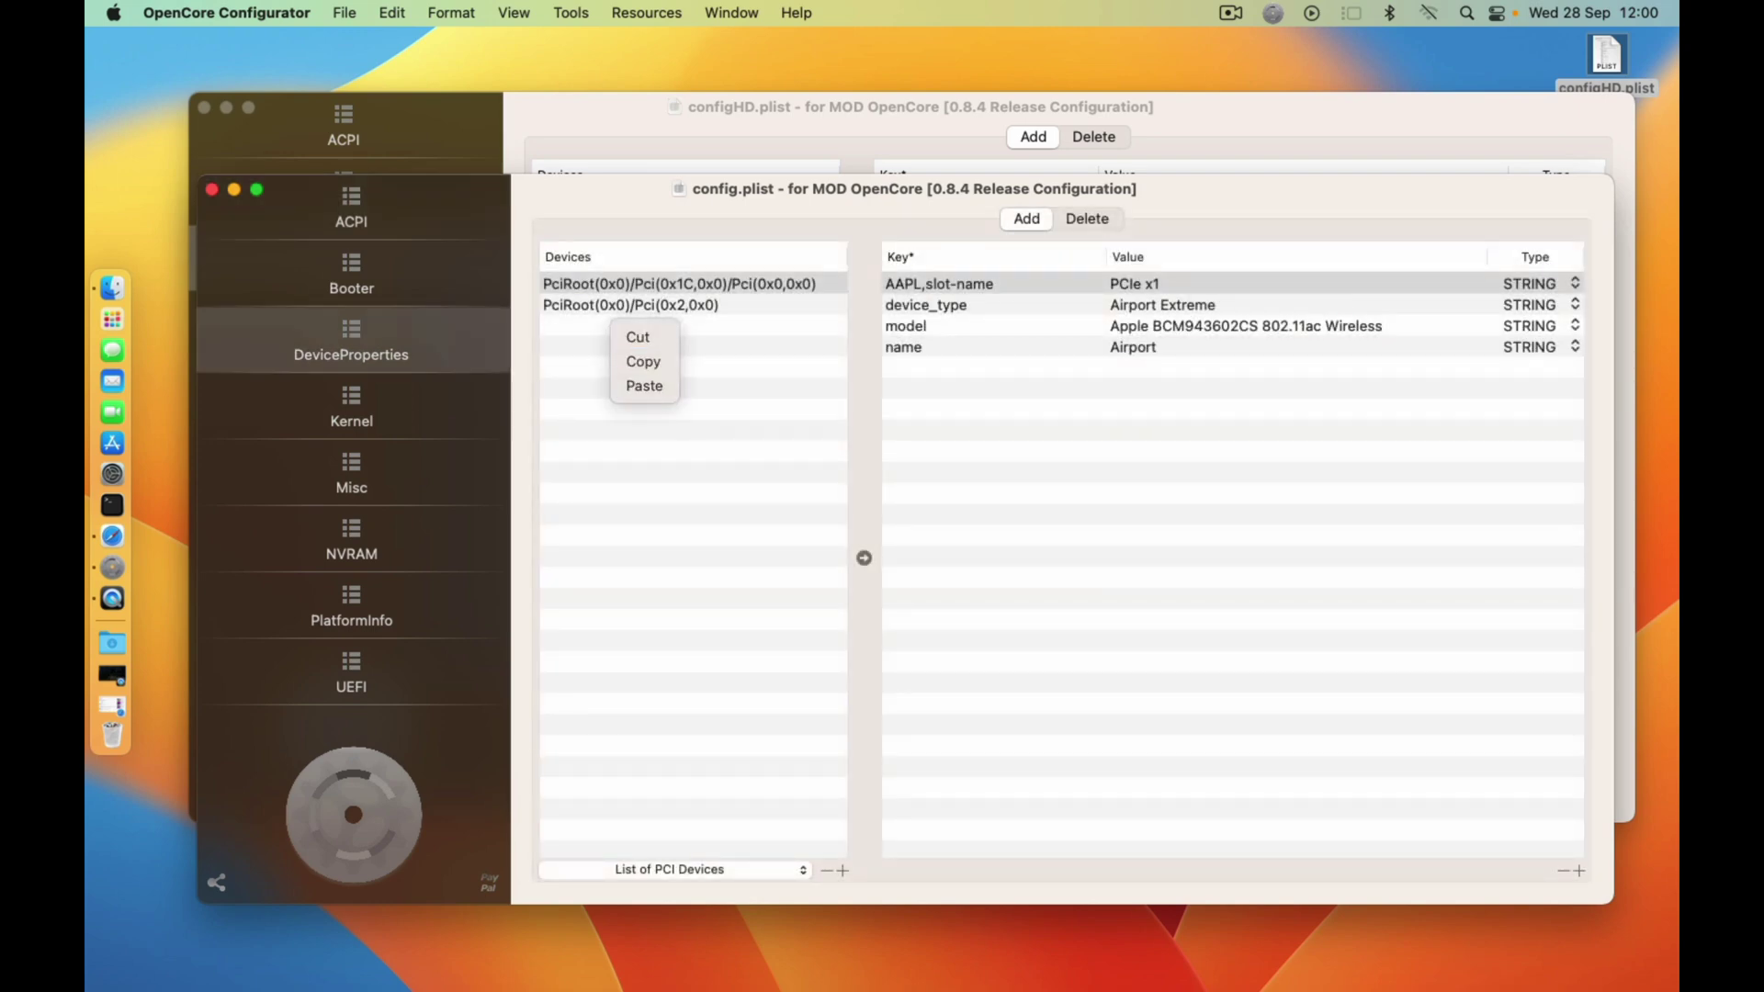
pyautogui.press('Escape')
pyautogui.click(211, 190)
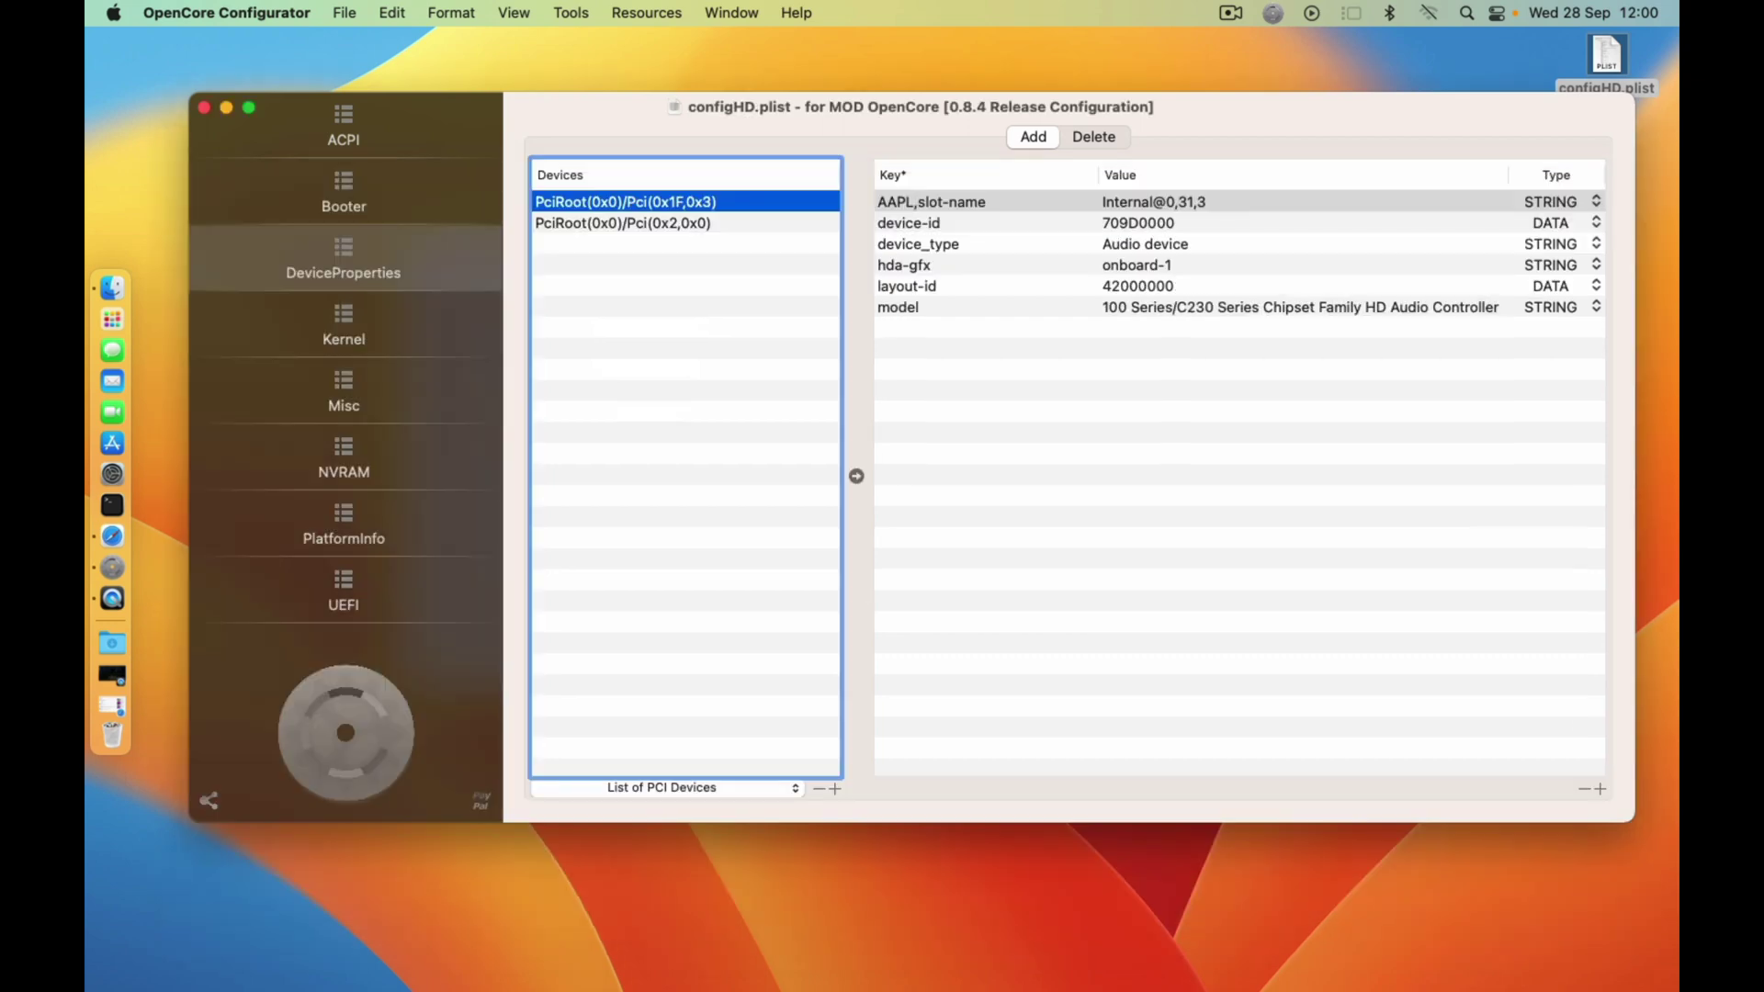
# Step: Close configHD.plist and the Finder window of the OC folder to clear the desktop
pyautogui.moveTo(588, 108); pyautogui.dragTo(569, 77)
pyautogui.click(184, 78)
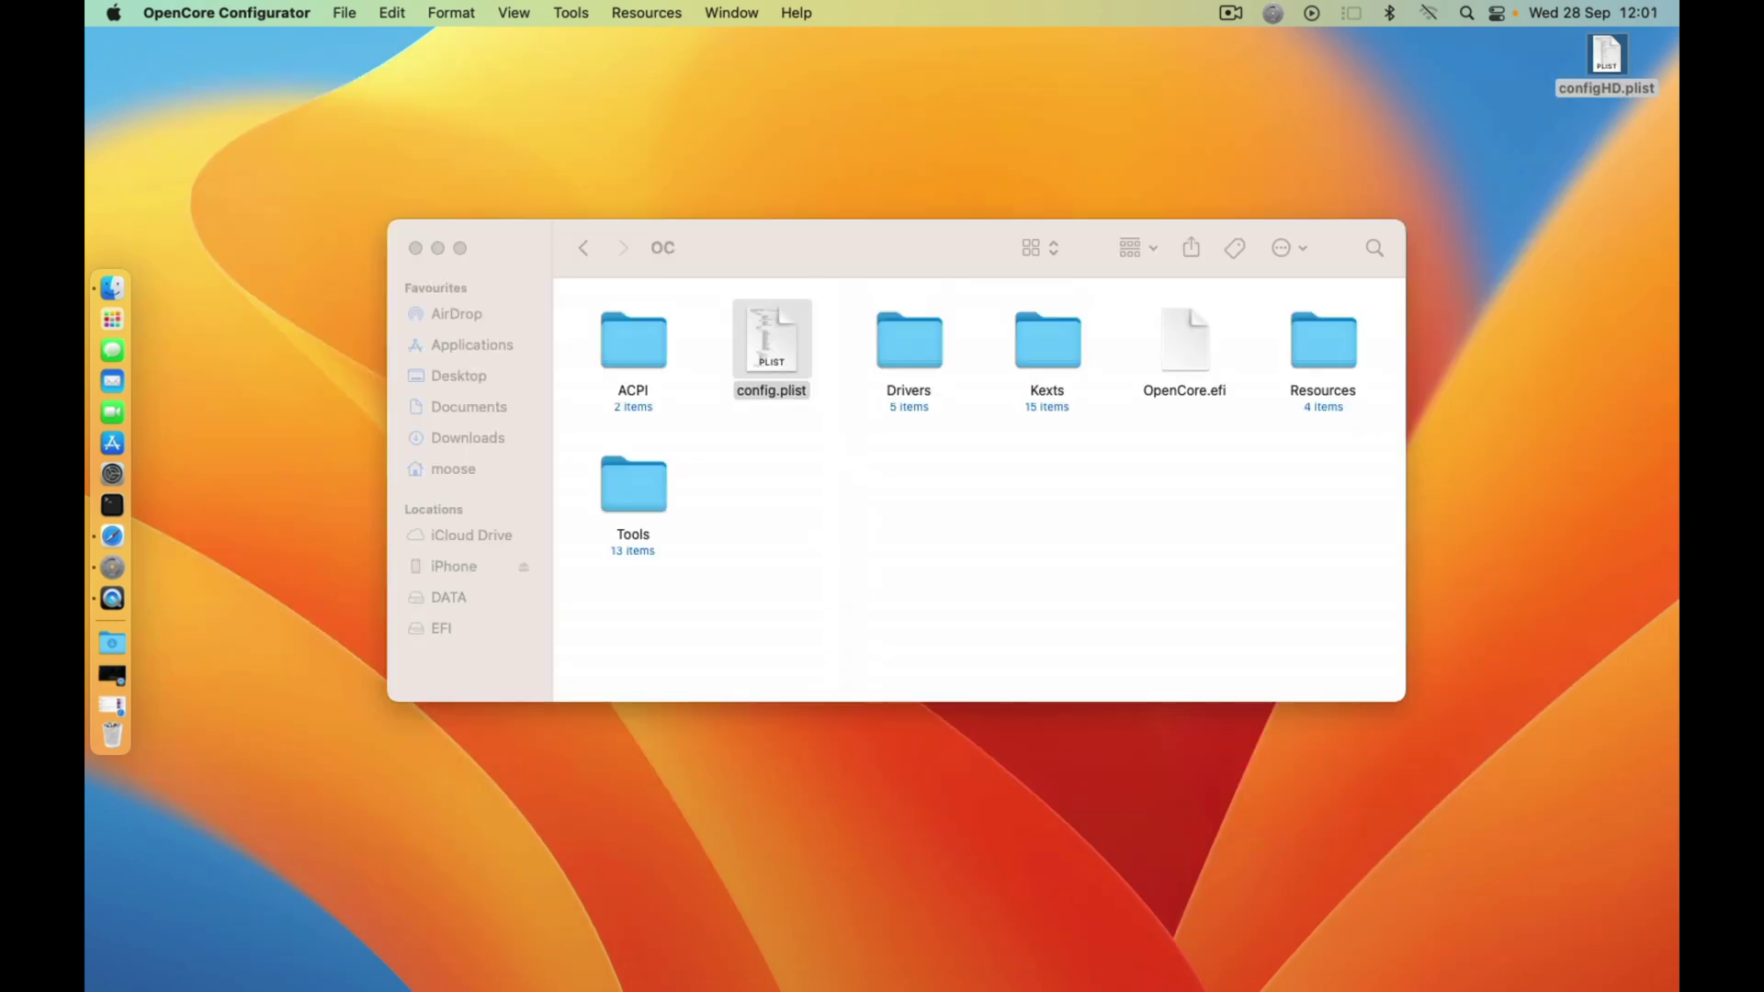
pyautogui.click(416, 247)
pyautogui.moveTo(402, 182); pyautogui.dragTo(527, 298)
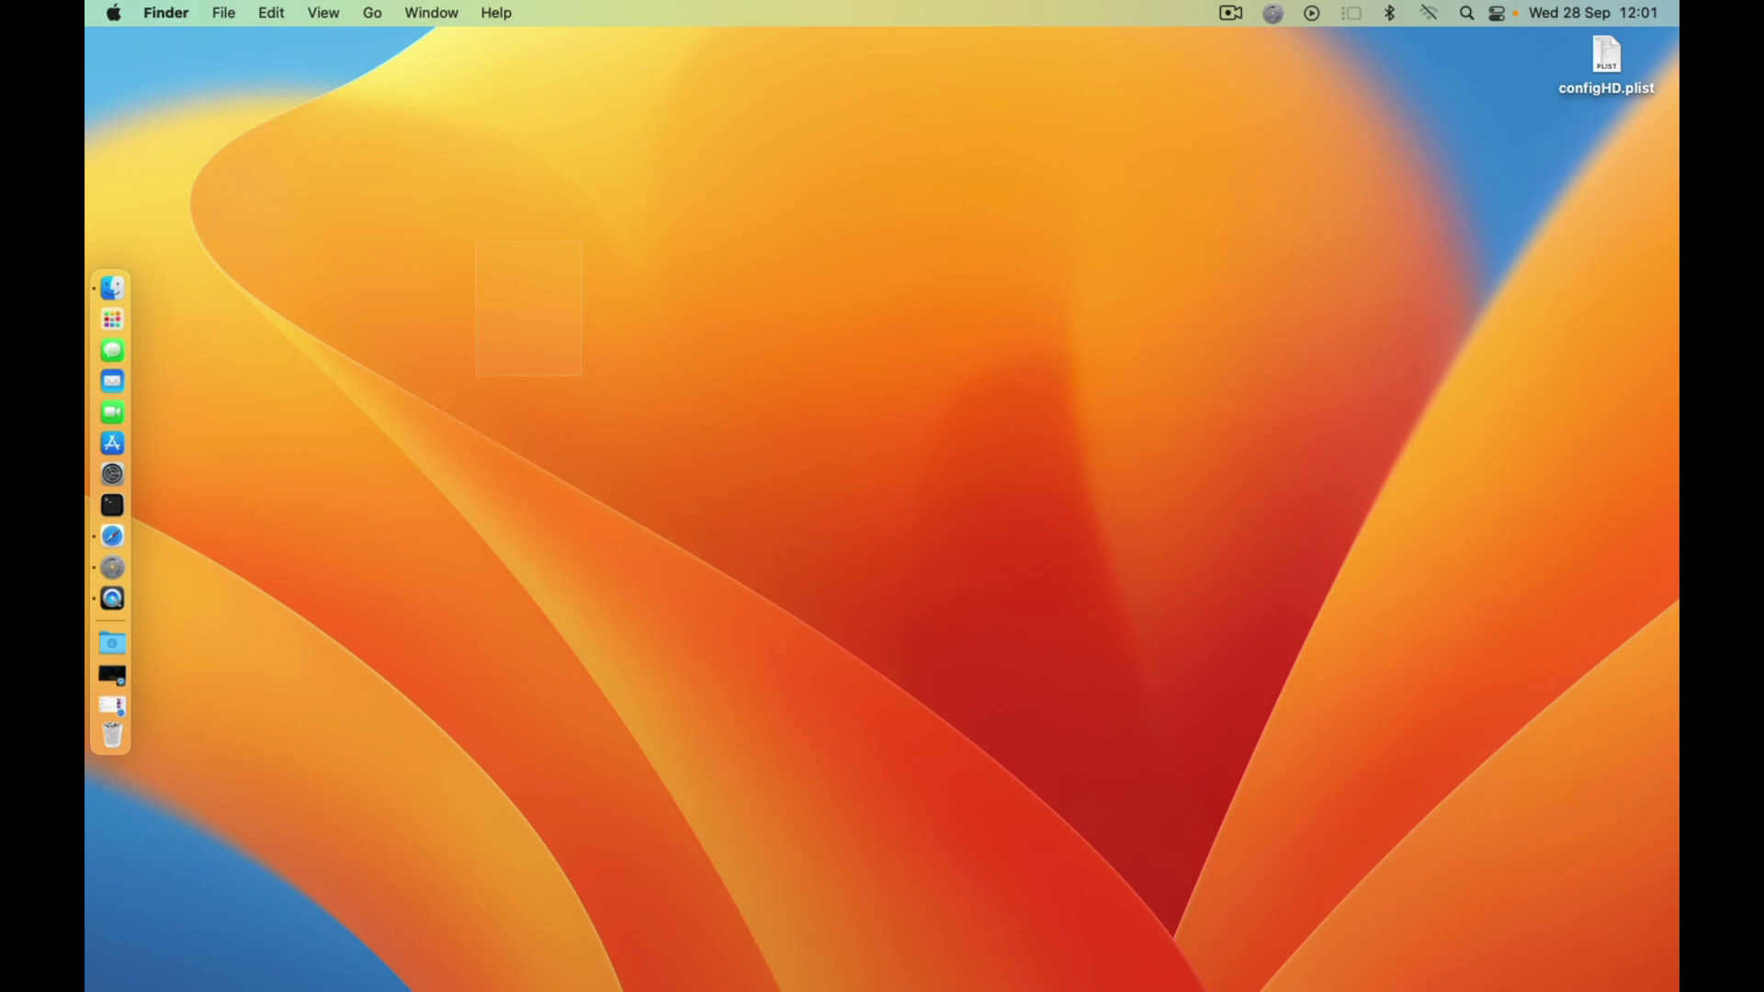